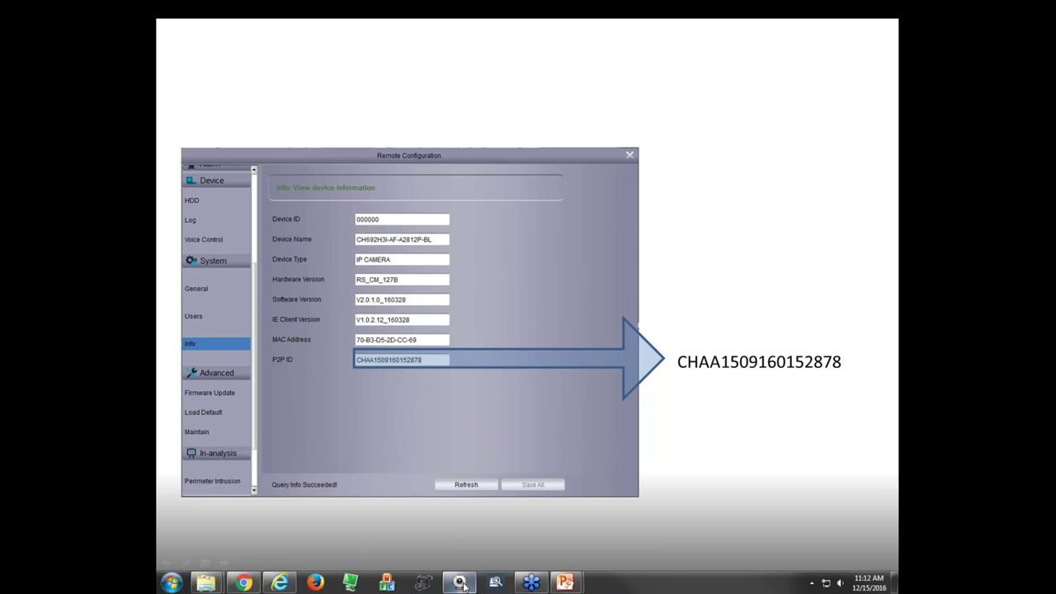
# - Launch Surveillance_client from the taskbar to show its live camera view
pyautogui.click(459, 583)
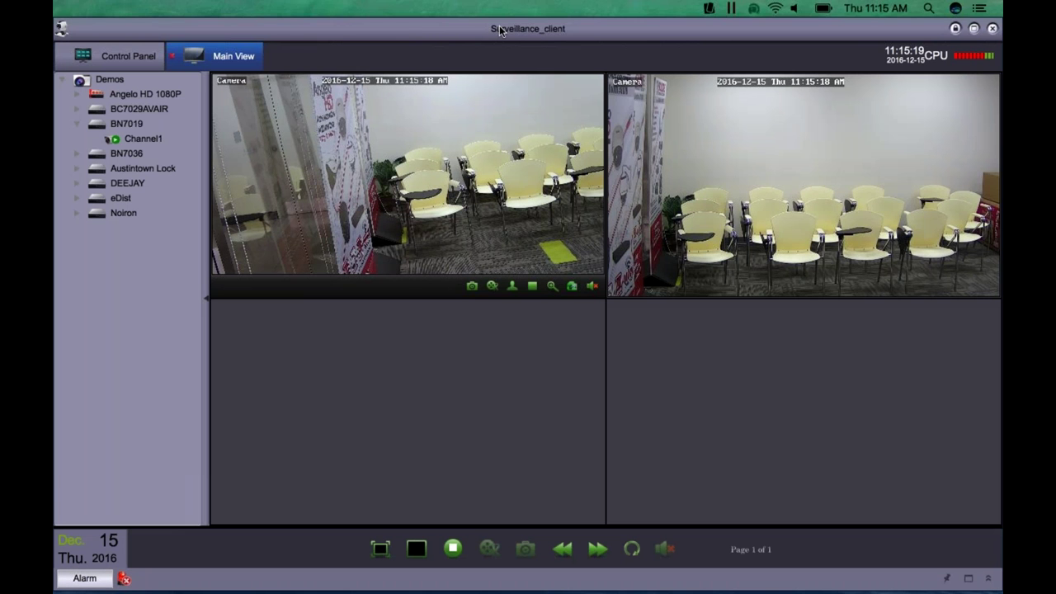
# - Delete the 16-channel HD 1080P device in Group Device Management
pyautogui.click(486, 29)
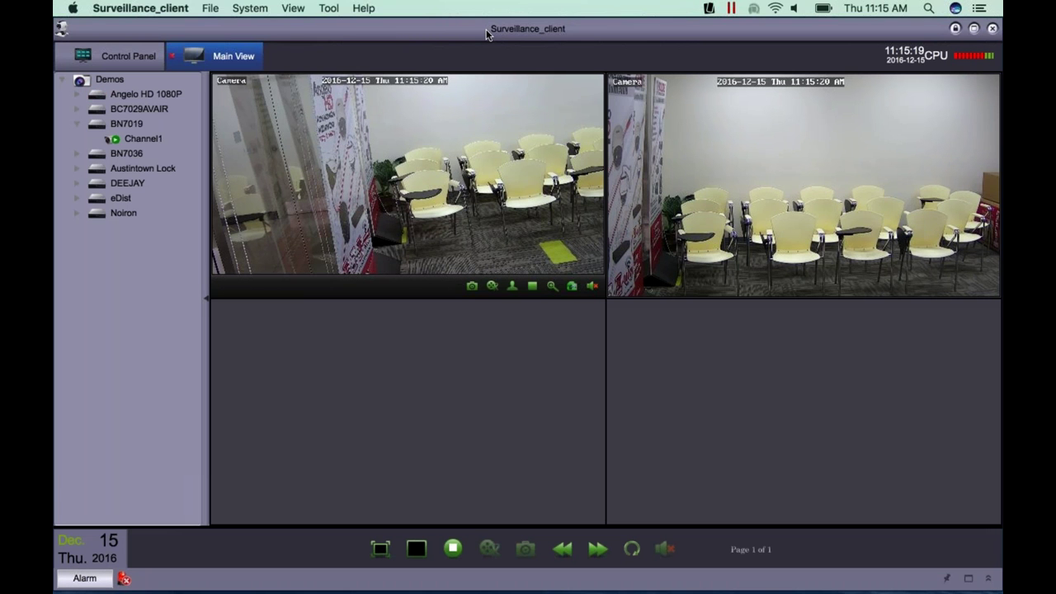
pyautogui.click(154, 94)
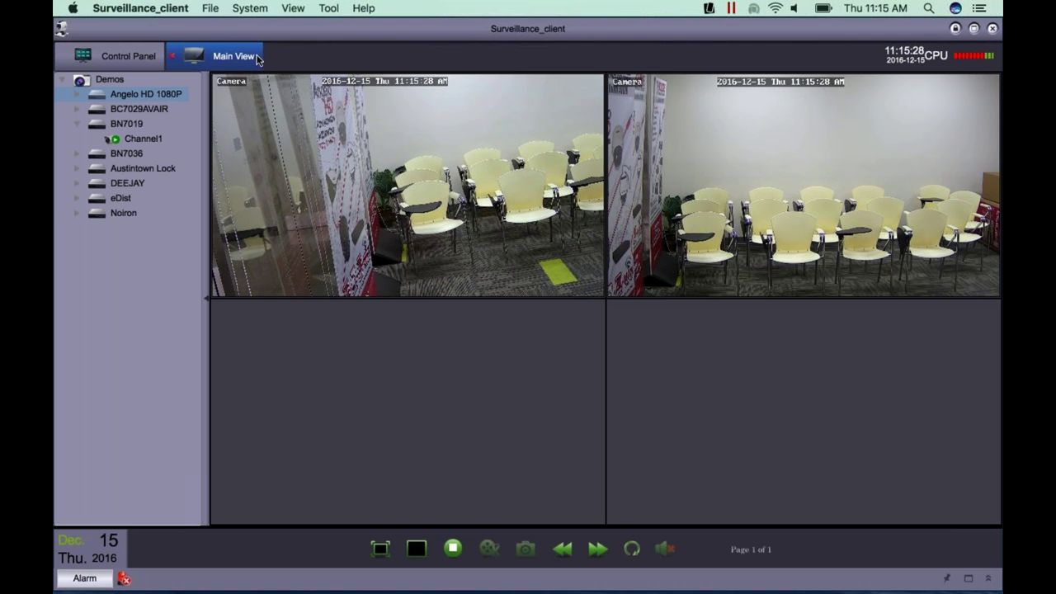
pyautogui.click(135, 58)
pyautogui.click(295, 140)
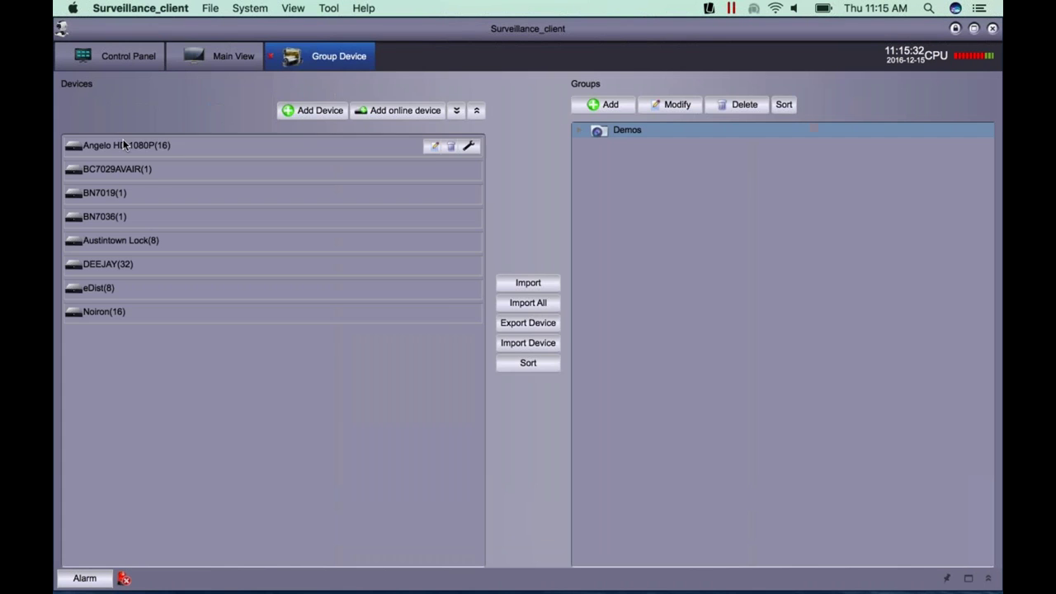
pyautogui.click(448, 146)
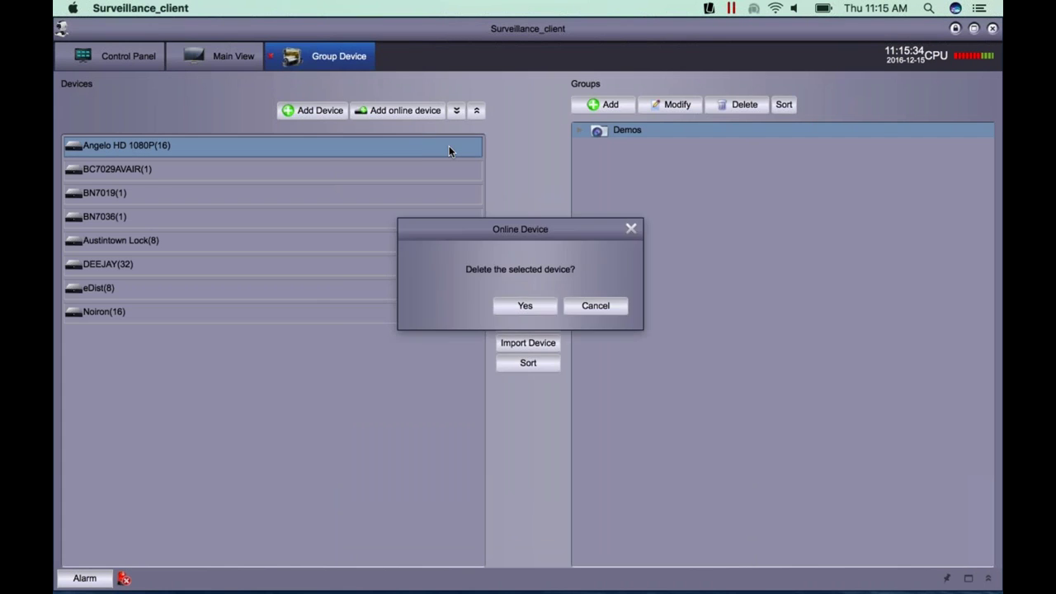
pyautogui.click(525, 306)
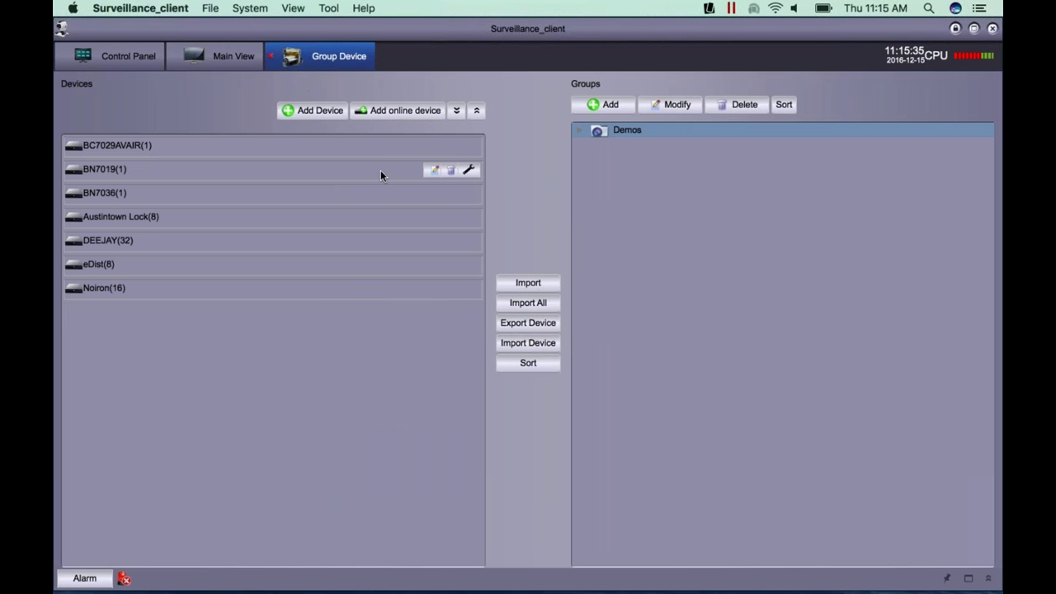
# - Close the Group Device page and the Main View, confirming the live view stops
pyautogui.click(267, 57)
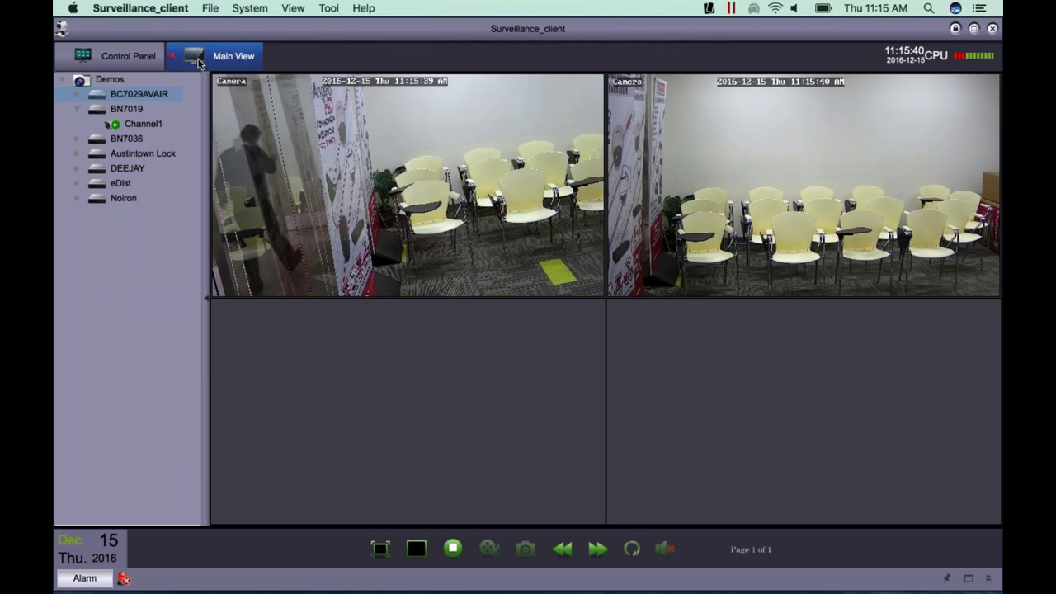
pyautogui.click(172, 56)
pyautogui.click(539, 303)
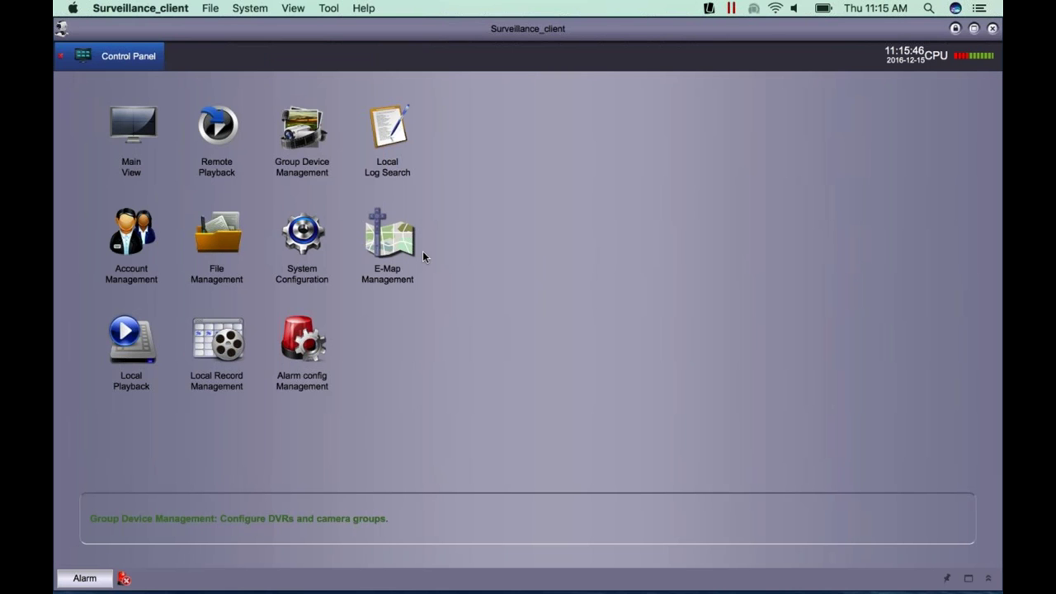
# - Open Group Device Management and bring up an empty Add Device form
pyautogui.click(292, 147)
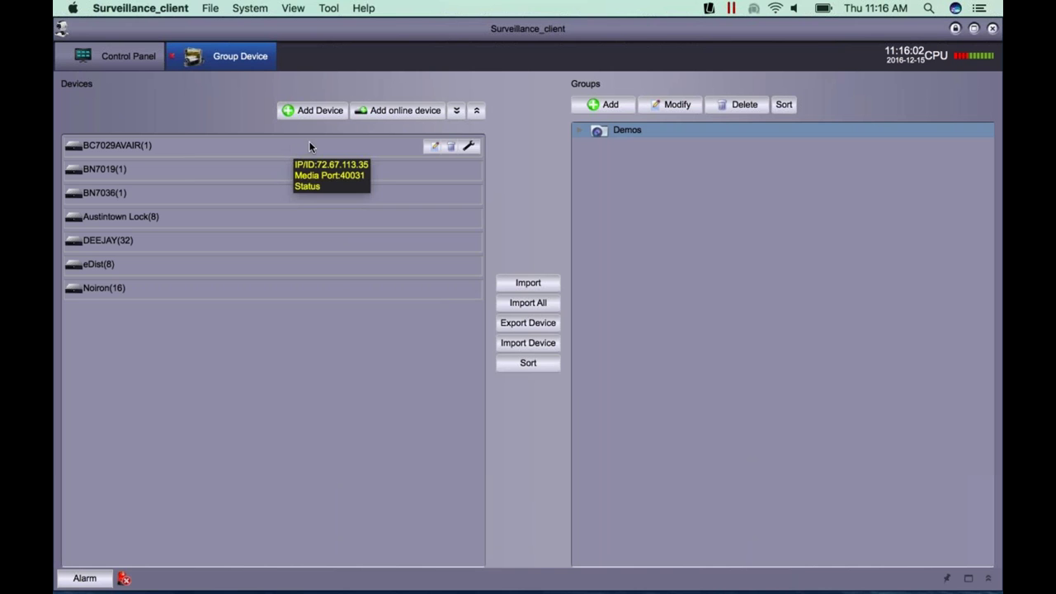
pyautogui.click(320, 111)
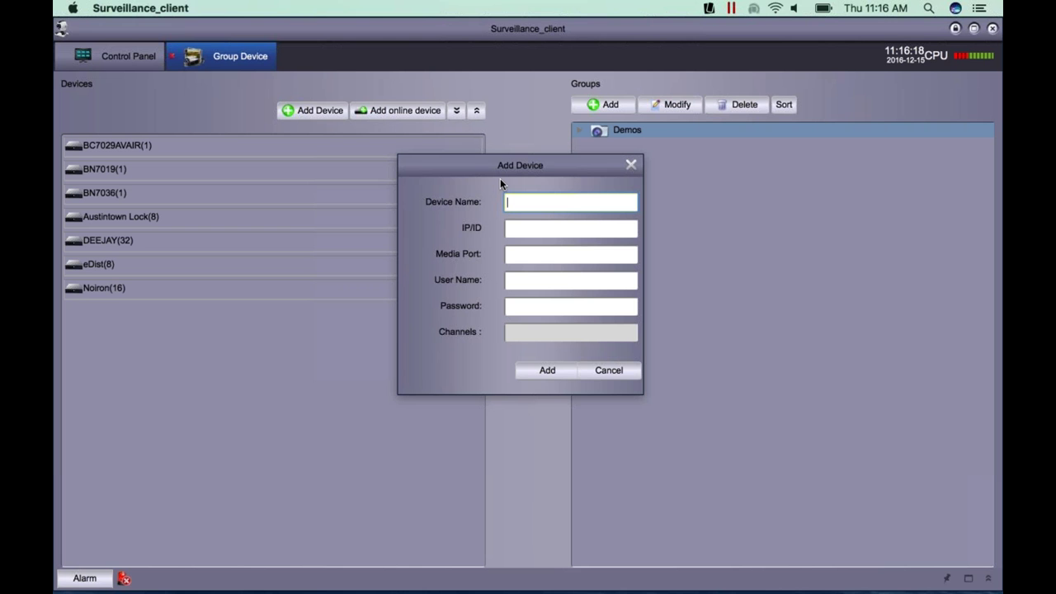
# - Name the device December and enter the camera's P2P ID in the IP/ID field
pyautogui.press('Tab')
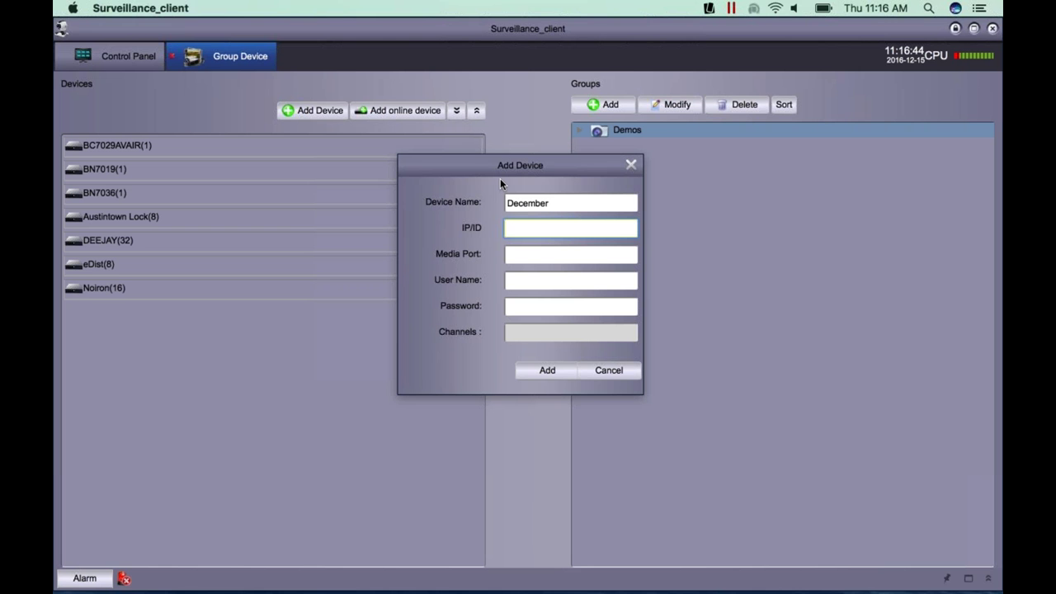
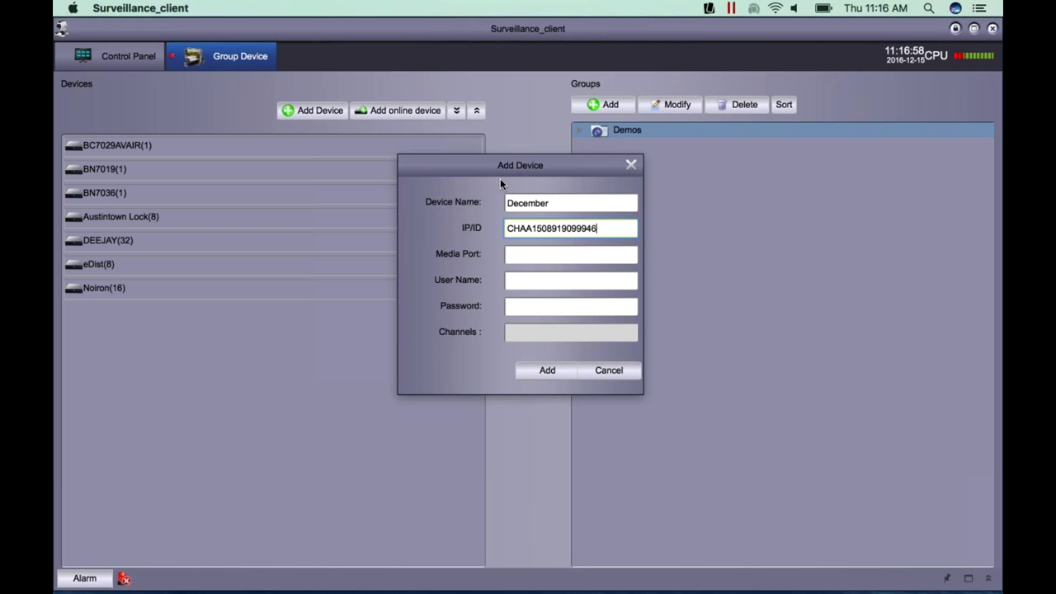
# - Set media port 9000 and user name admin
pyautogui.click(523, 254)
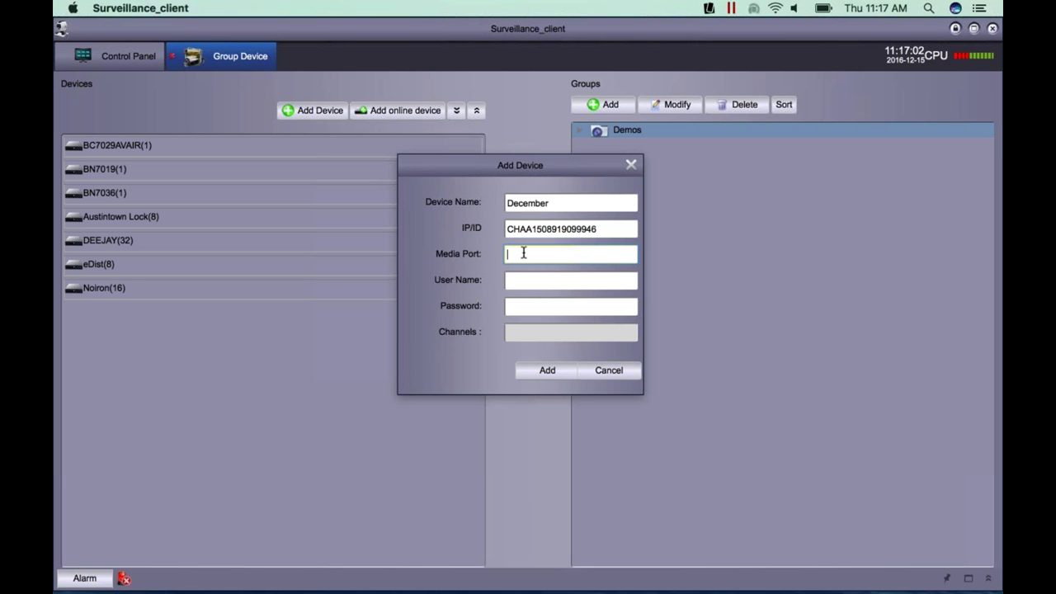
pyautogui.write('9000')
pyautogui.press('Tab')
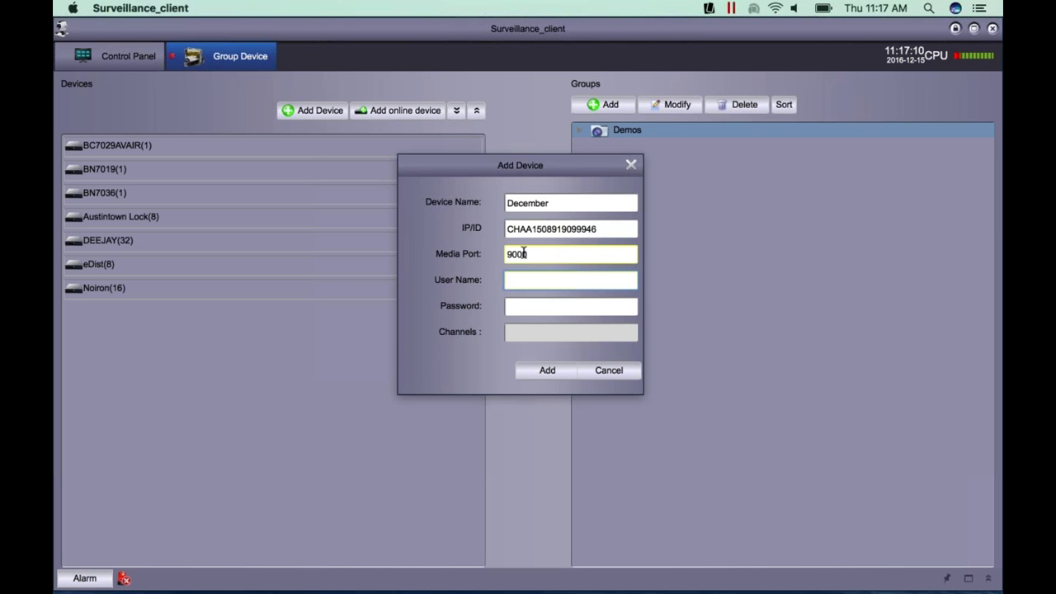
pyautogui.write('admin')
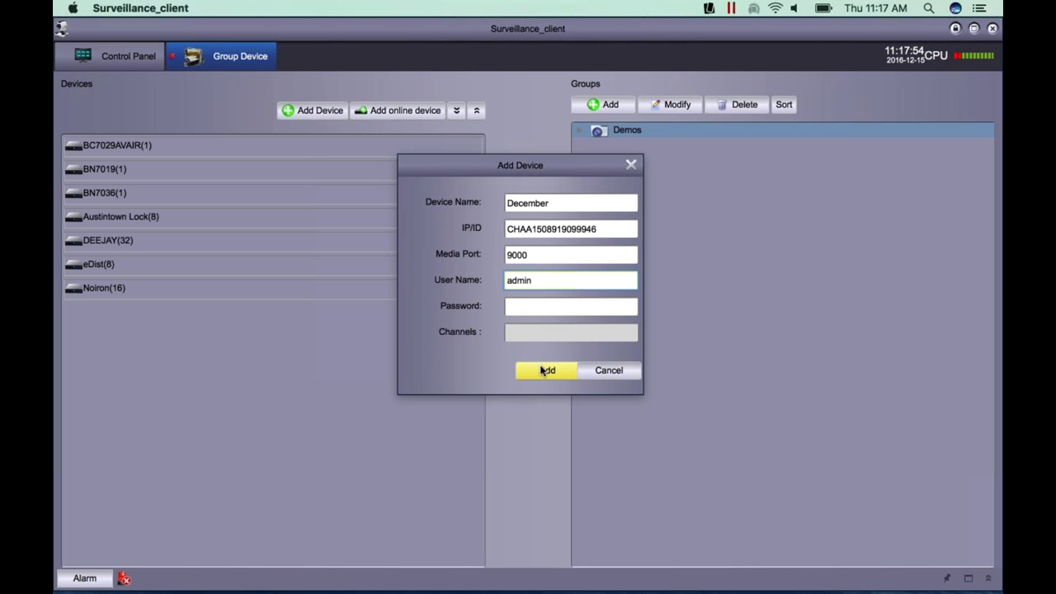
# - Add December (0 channels) to the list, attempt to import it, and open its edit form
pyautogui.click(543, 370)
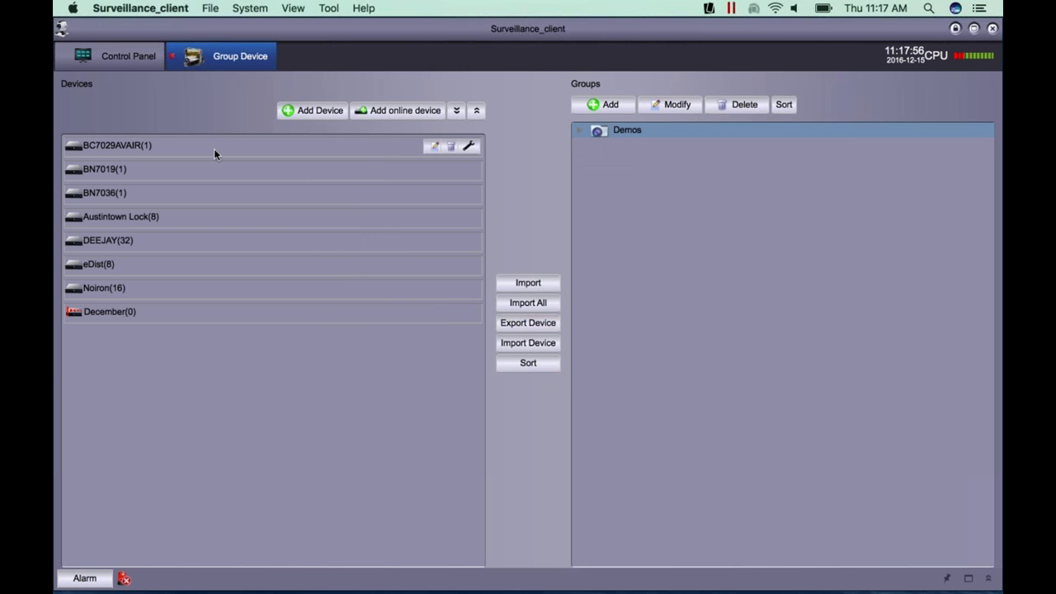
pyautogui.click(115, 314)
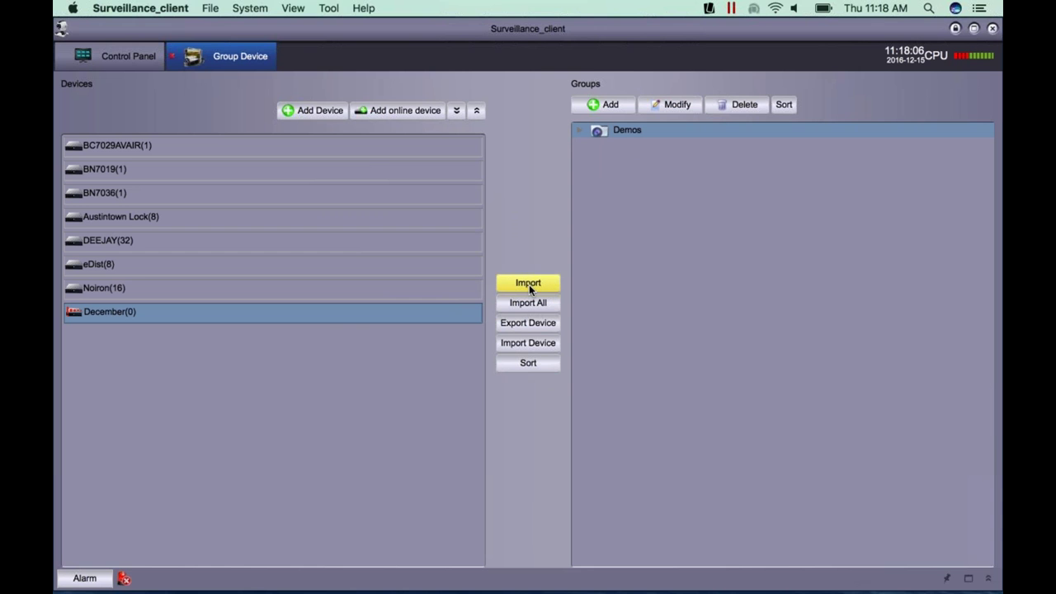
pyautogui.click(529, 284)
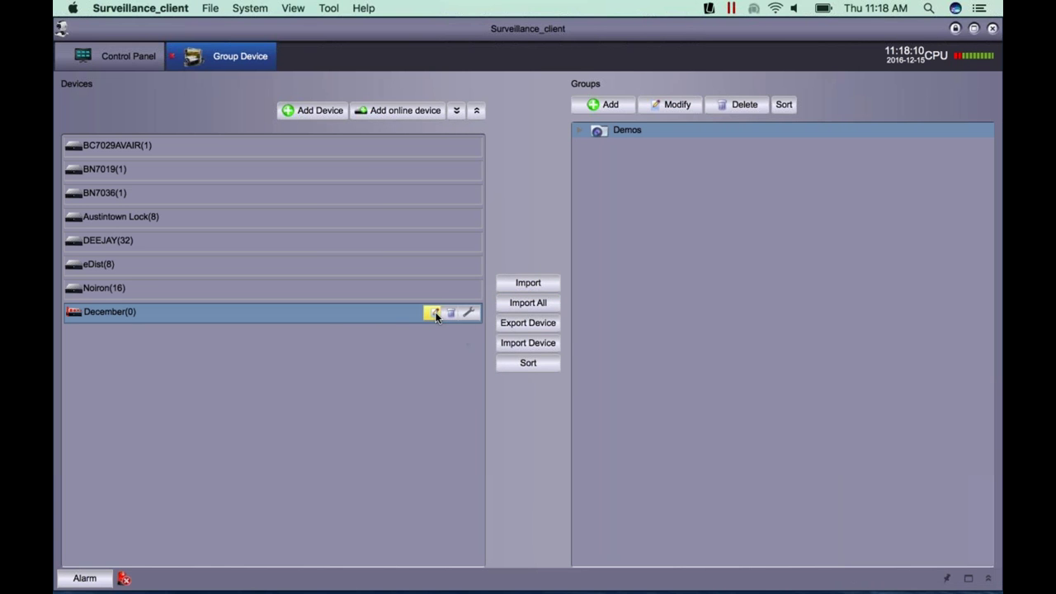
pyautogui.click(434, 313)
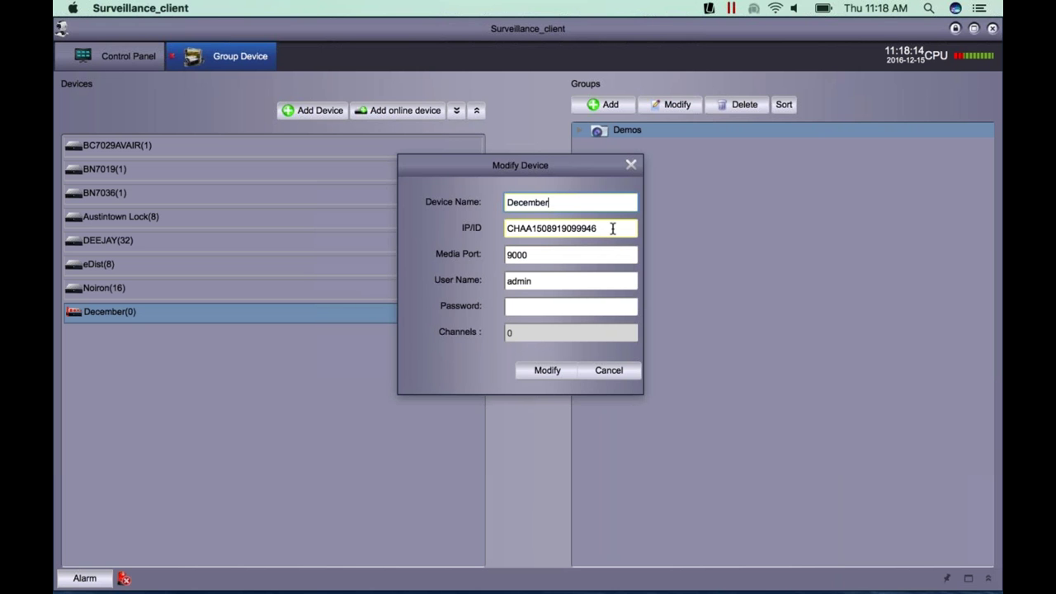
# - Resave December's settings with Modify, then start a new Add Device form
pyautogui.click(558, 370)
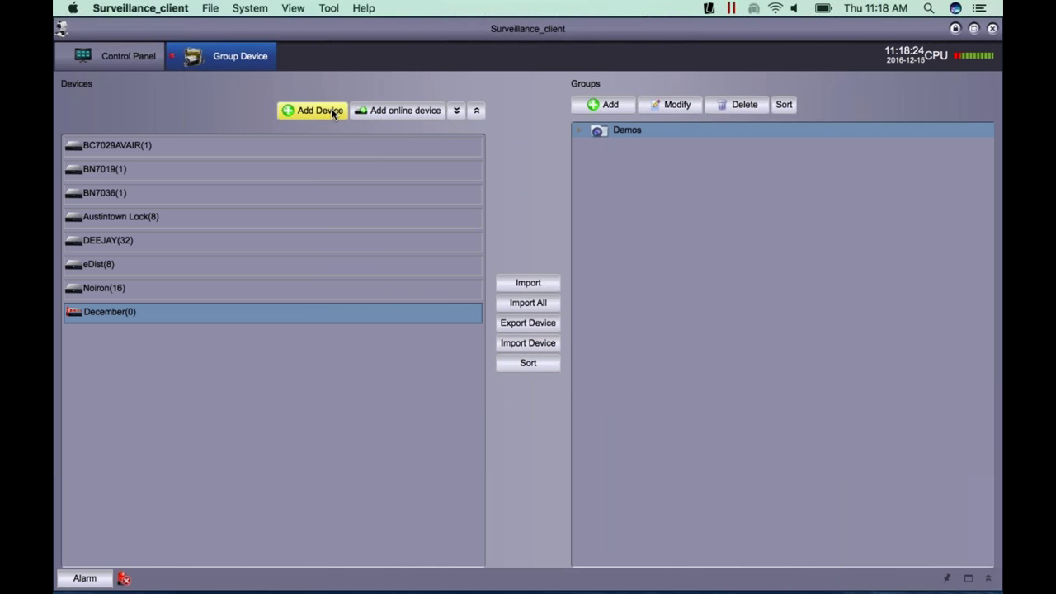
pyautogui.click(334, 113)
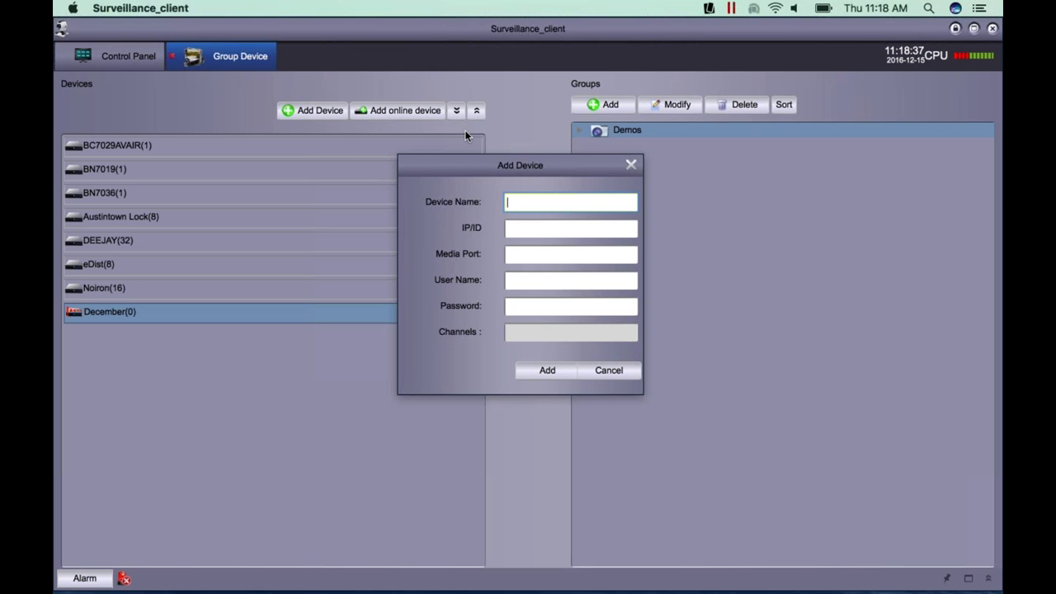
# - Enter IP/ID 192.168.3.37, clearing the address mistakenly typed into the name field
pyautogui.write('192.168.3.37')
pyautogui.moveTo(579, 198); pyautogui.dragTo(496, 193)
pyautogui.press('BackSpace')
pyautogui.click(524, 229)
pyautogui.write('192')
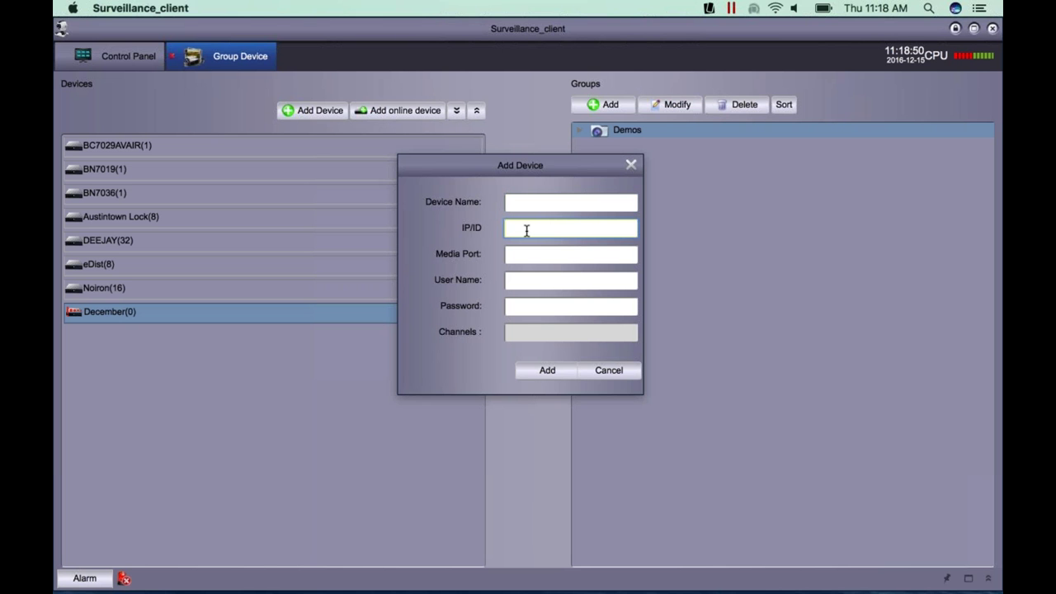
pyautogui.write('.168.3.37')
# - Name the device 'December 2', set media port 9000 and user admin, and add it
pyautogui.click(553, 205)
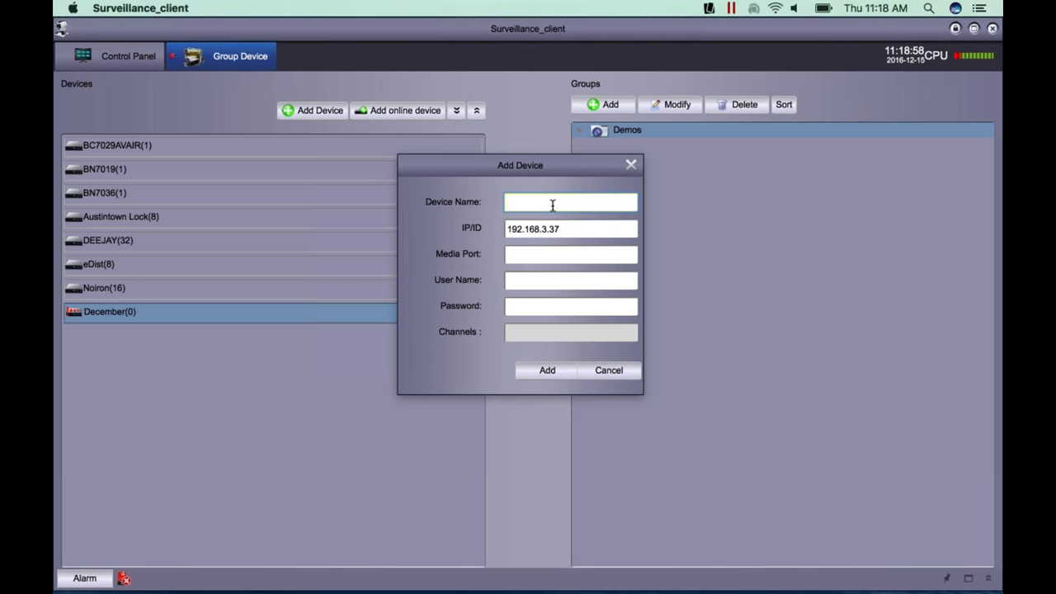
pyautogui.write('December 2')
pyautogui.click(561, 254)
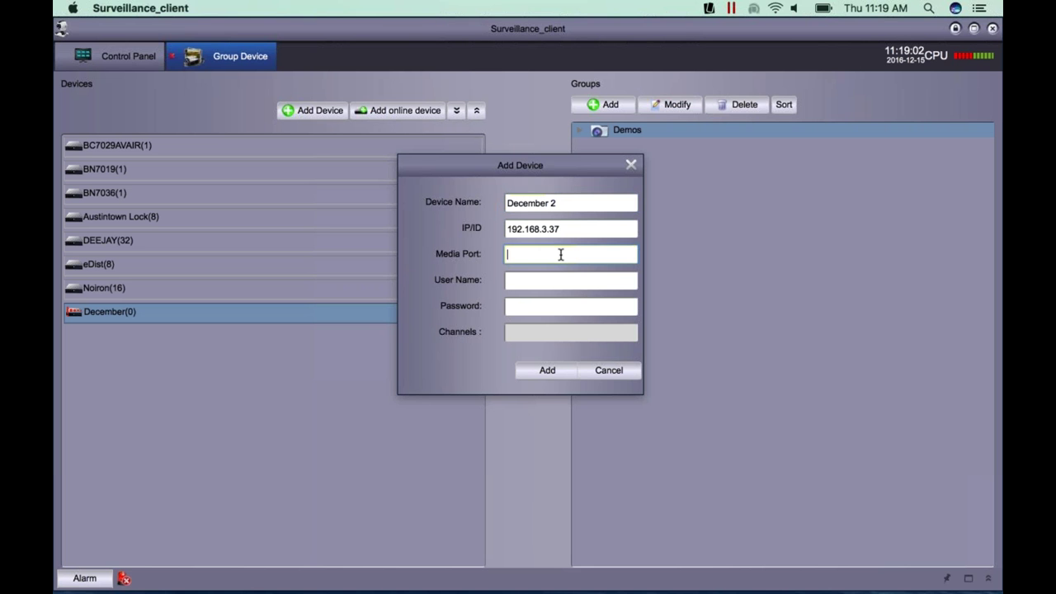
pyautogui.write('9000')
pyautogui.press('Tab')
pyautogui.write('admin')
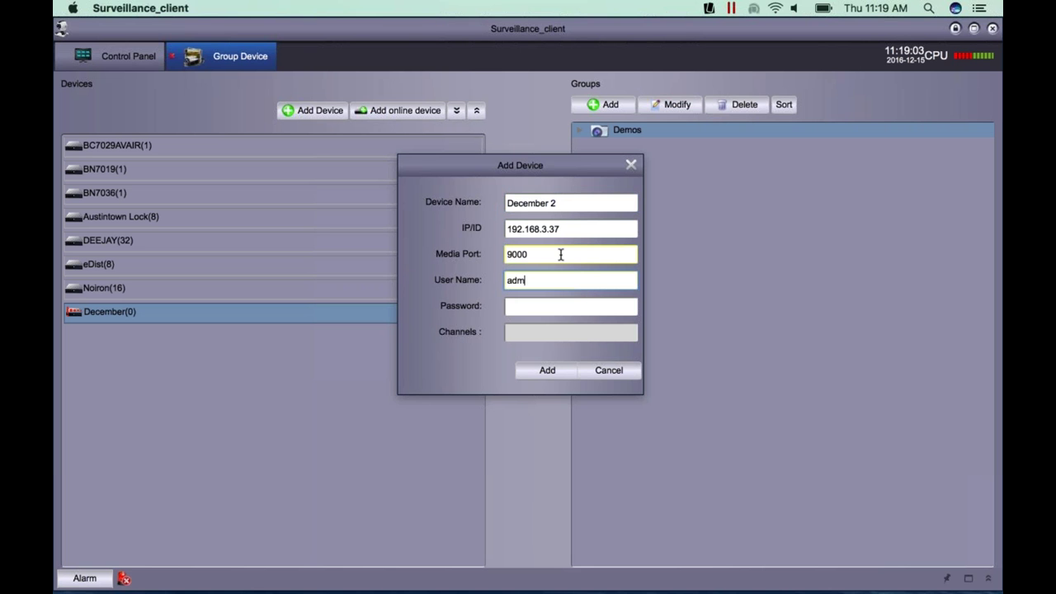
pyautogui.click(542, 369)
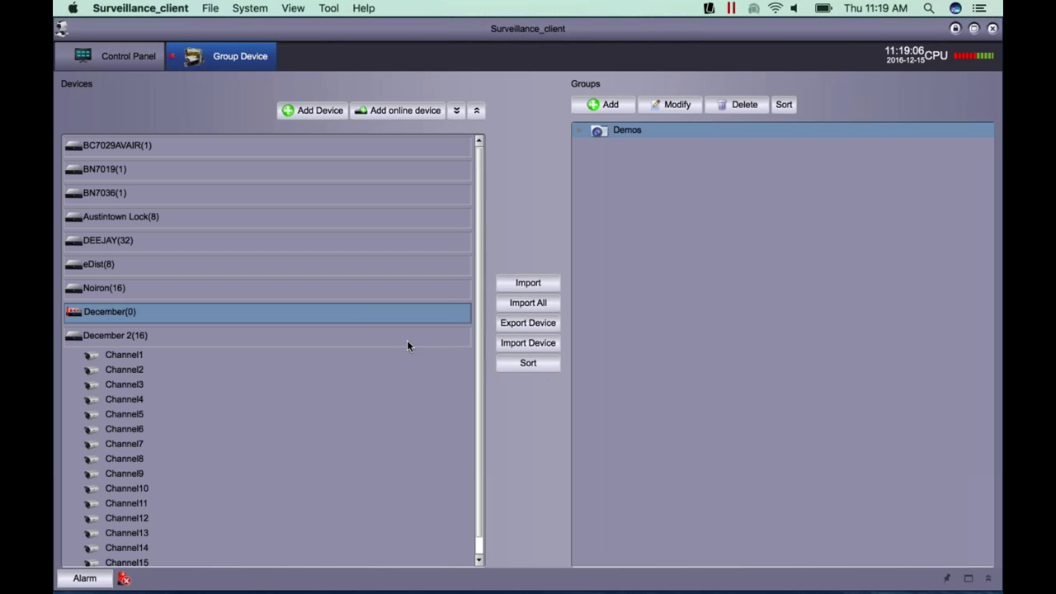
# - Import December 2 (16 channels) into the Demos group, then close Group Device
pyautogui.click(359, 336)
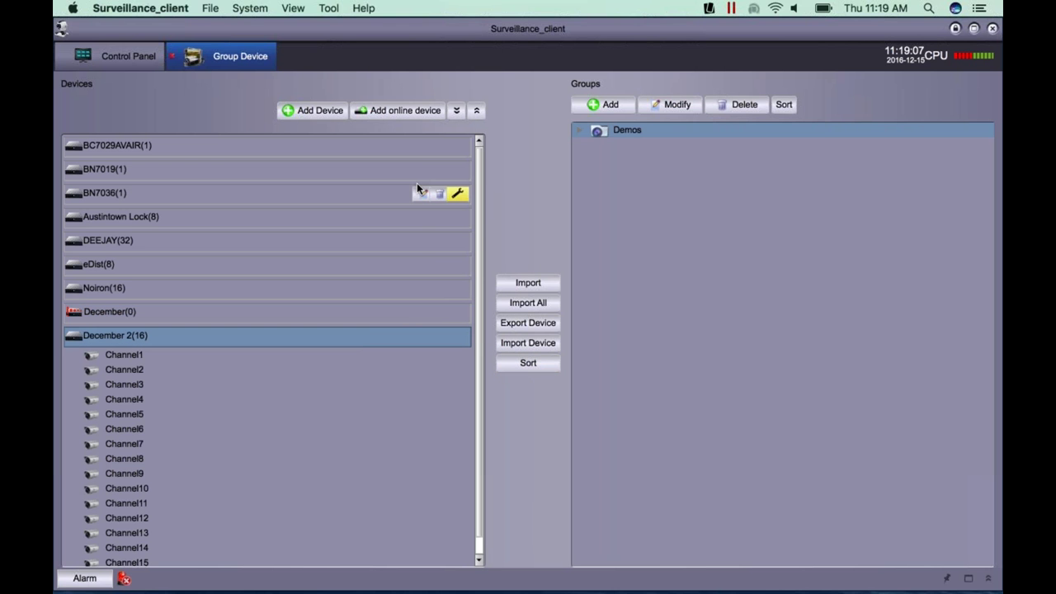
pyautogui.click(541, 287)
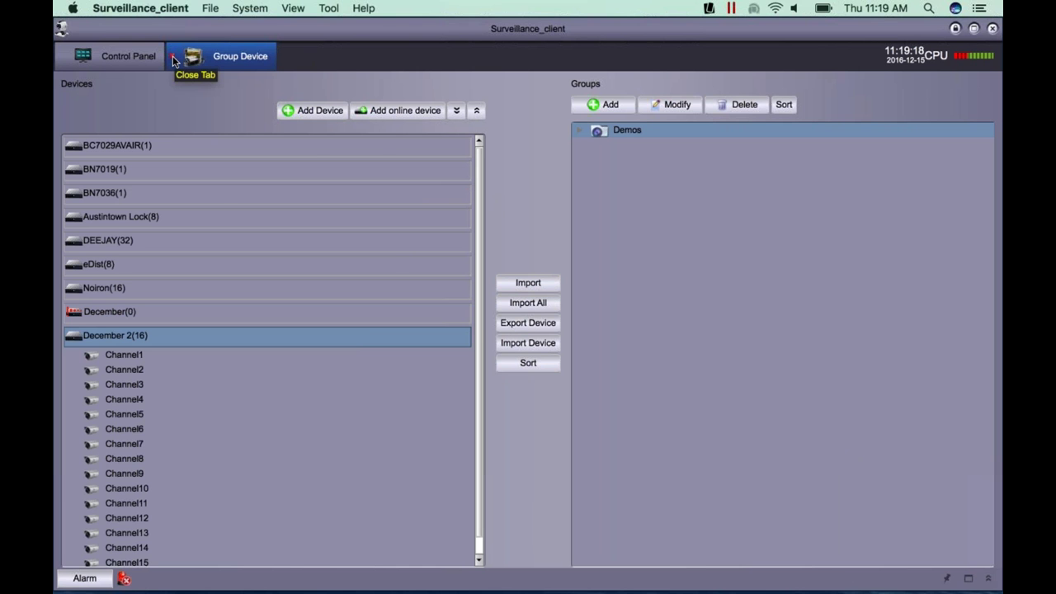
pyautogui.click(174, 59)
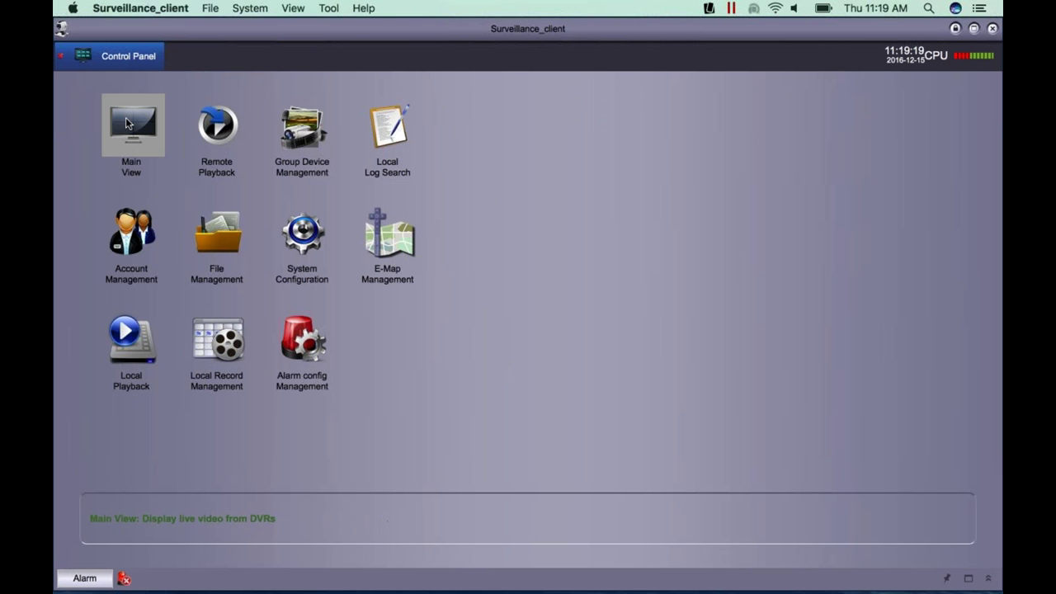
# - In Main View, expand Demos and drag December 2 onto the grid to load its feeds
pyautogui.click(140, 145)
pyautogui.click(62, 82)
pyautogui.click(61, 82)
pyautogui.click(61, 83)
pyautogui.click(129, 200)
pyautogui.moveTo(138, 201); pyautogui.dragTo(268, 167)
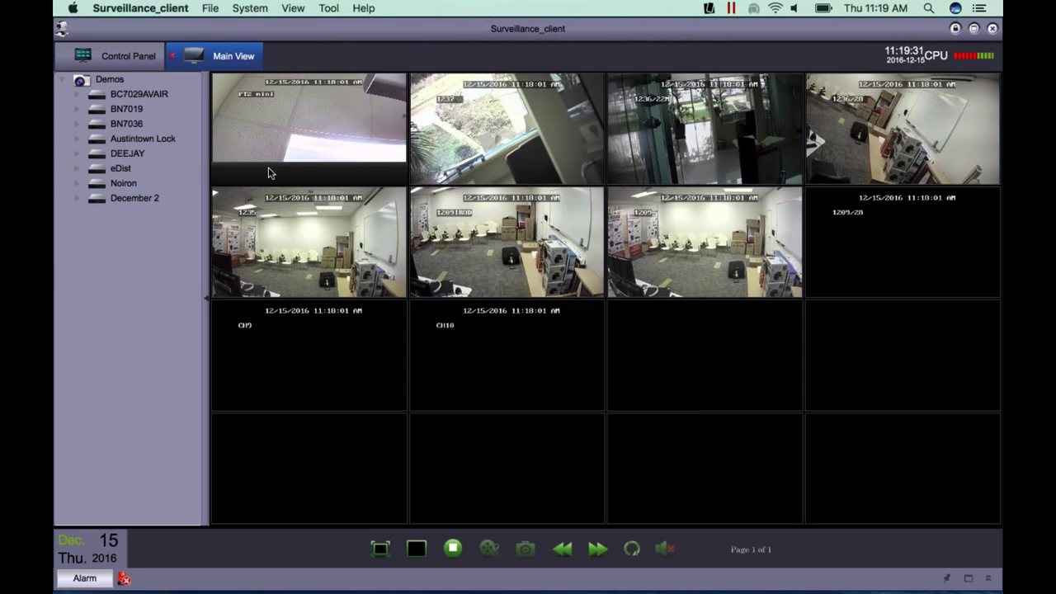
pyautogui.moveTo(268, 171)
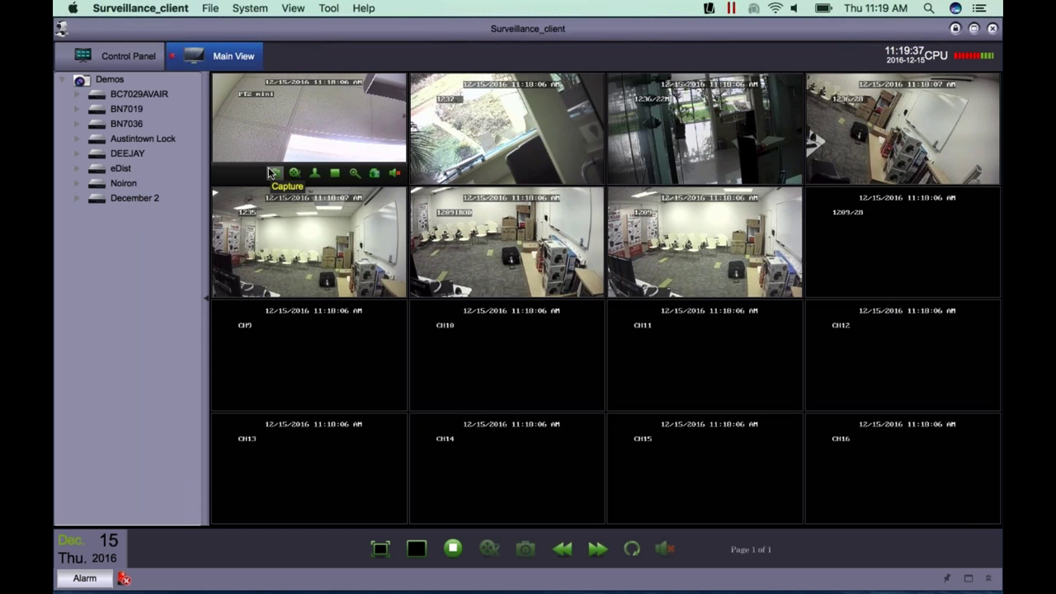
# - Close all December 2 channels, expand it to Channel1–16, and test Channel1's live feed
pyautogui.click(137, 200)
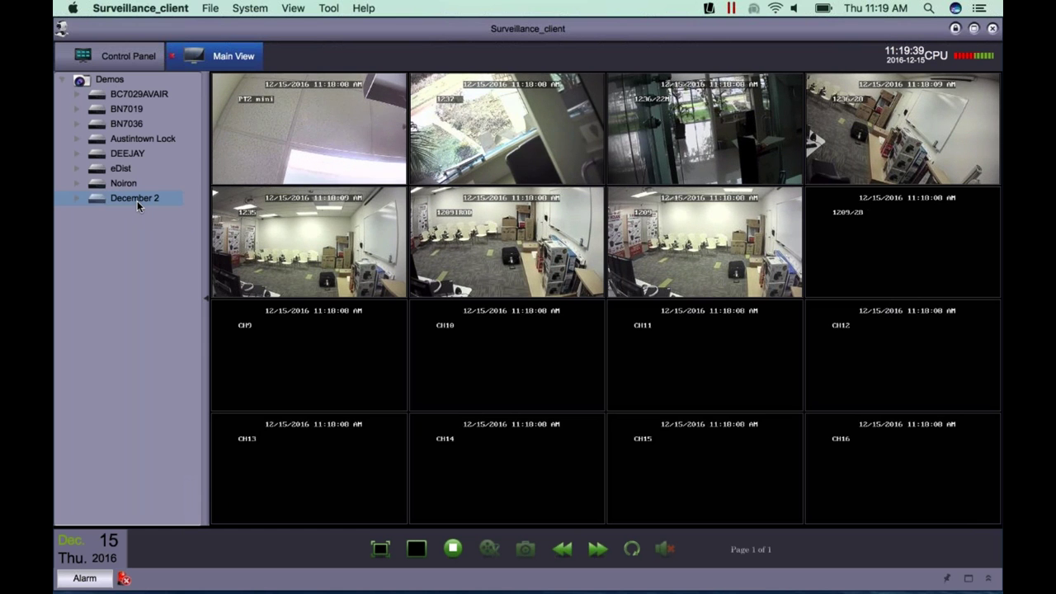
pyautogui.rightClick(137, 200)
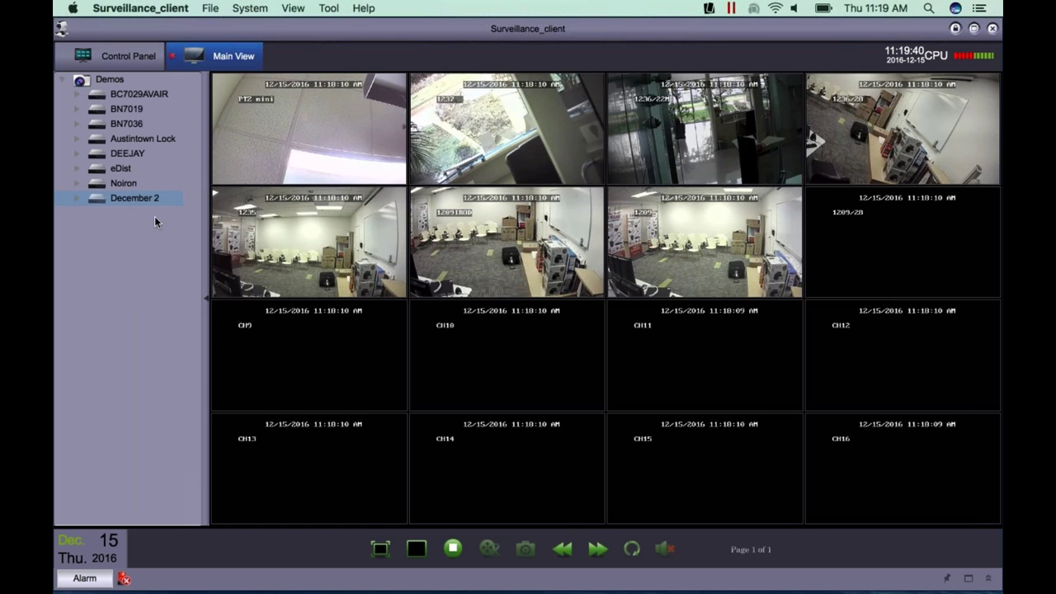
pyautogui.click(156, 222)
pyautogui.click(78, 199)
pyautogui.doubleClick(151, 216)
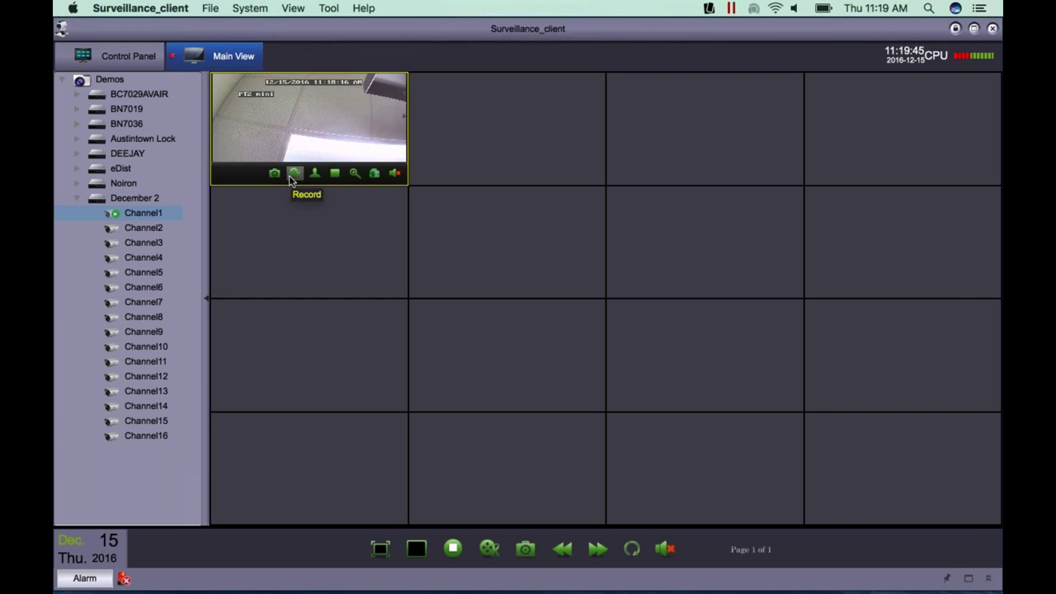
pyautogui.rightClick(120, 214)
pyautogui.click(125, 201)
# - Close all channels again and drag December 2 back onto the grid to stream every camera
pyautogui.rightClick(125, 201)
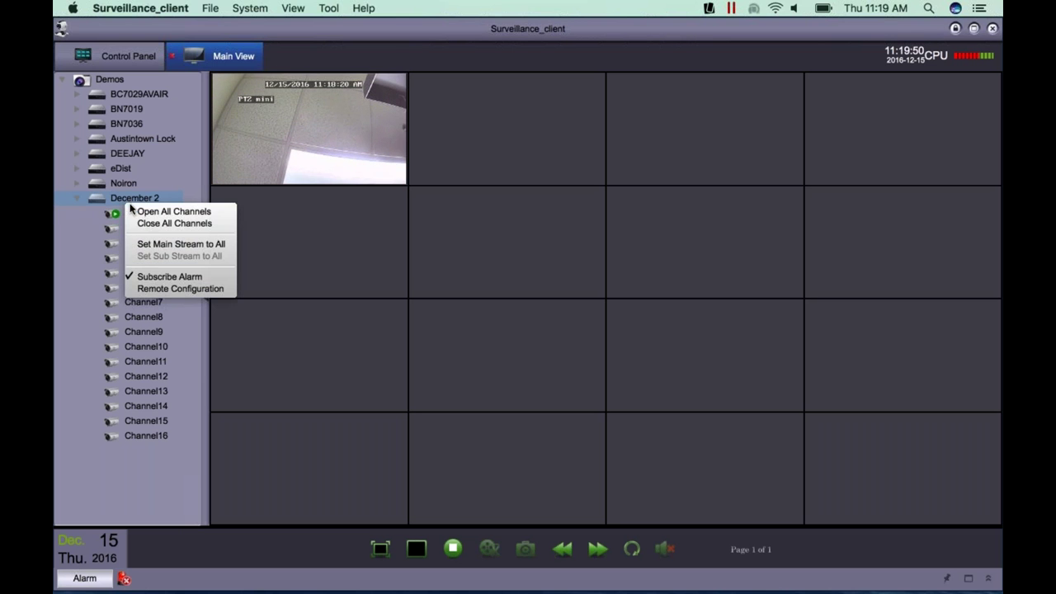
pyautogui.click(151, 224)
pyautogui.moveTo(140, 203); pyautogui.dragTo(292, 131)
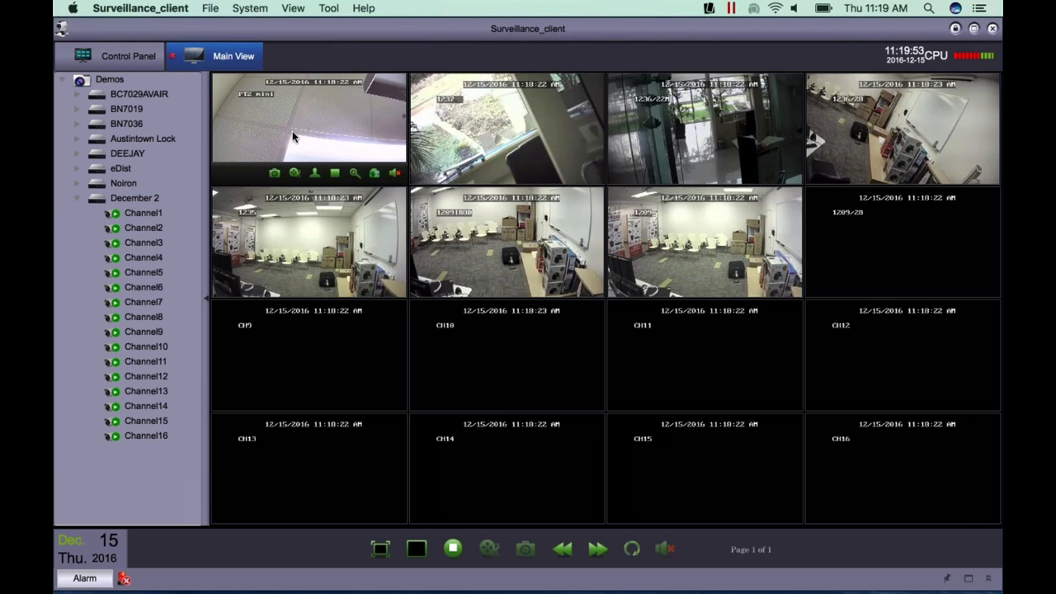
pyautogui.moveTo(253, 272)
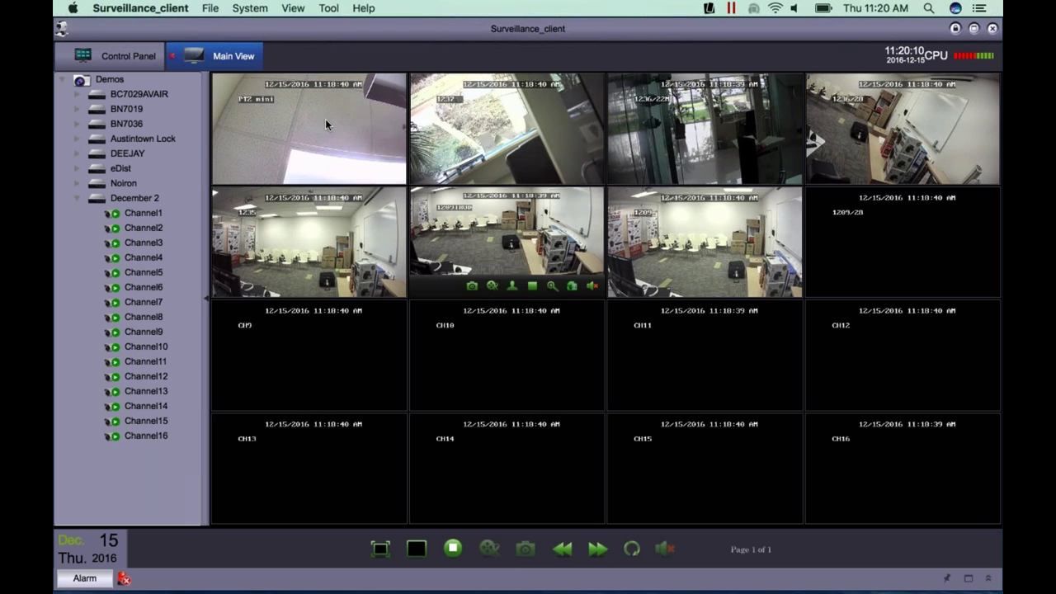
# - Preview the camera grid full screen, then switch to a many-cell layout with two large tiles
pyautogui.click(380, 549)
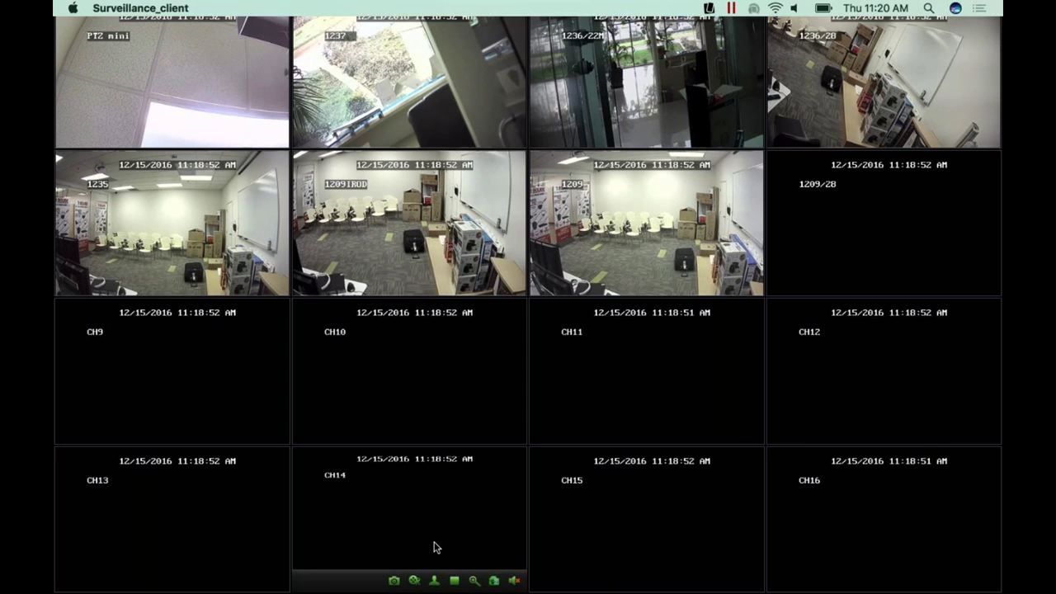
pyautogui.press('Escape')
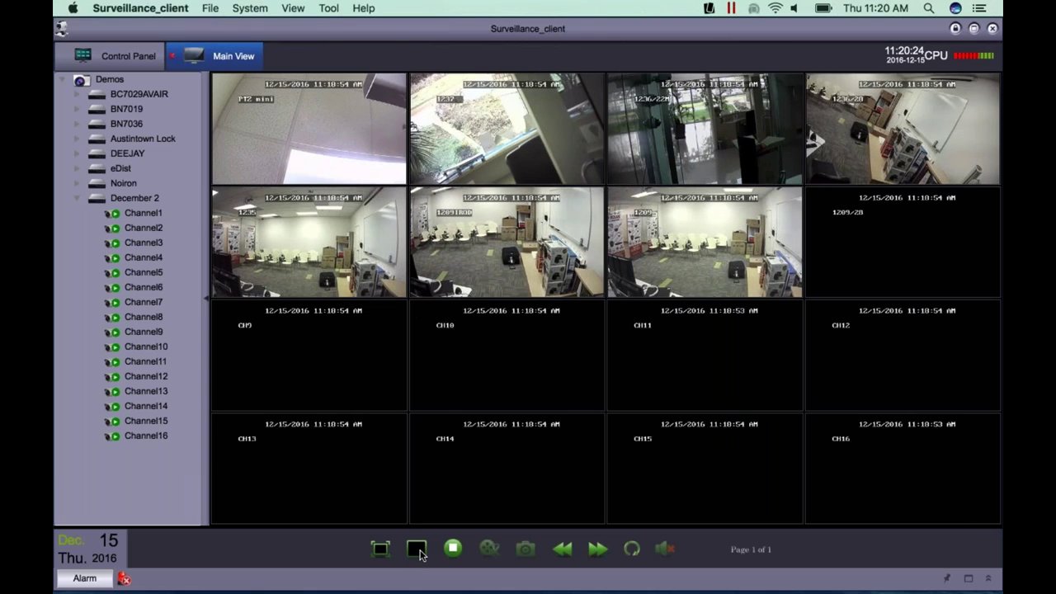
pyautogui.click(412, 554)
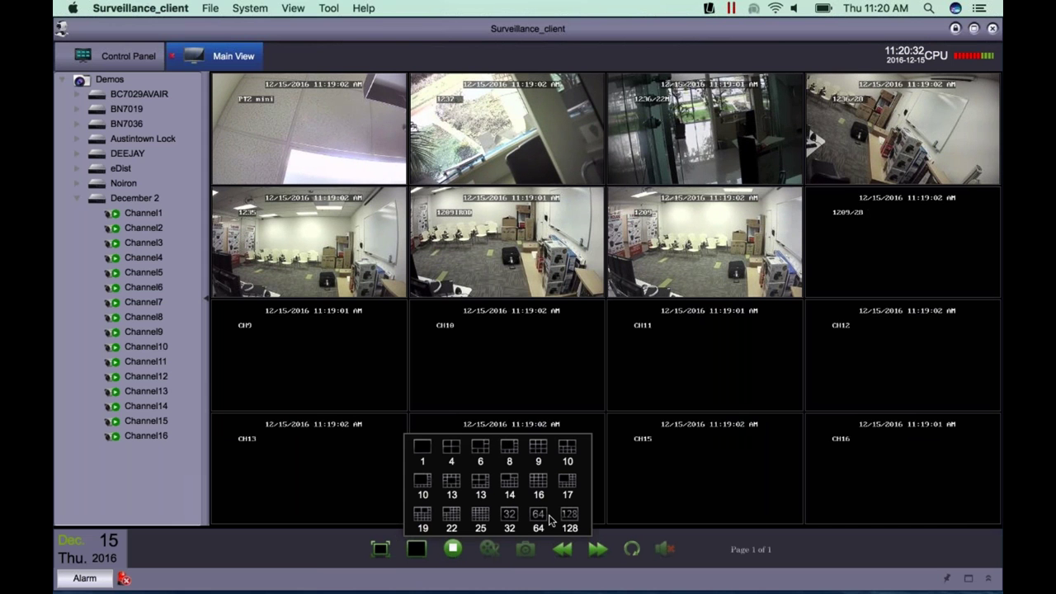
pyautogui.click(563, 519)
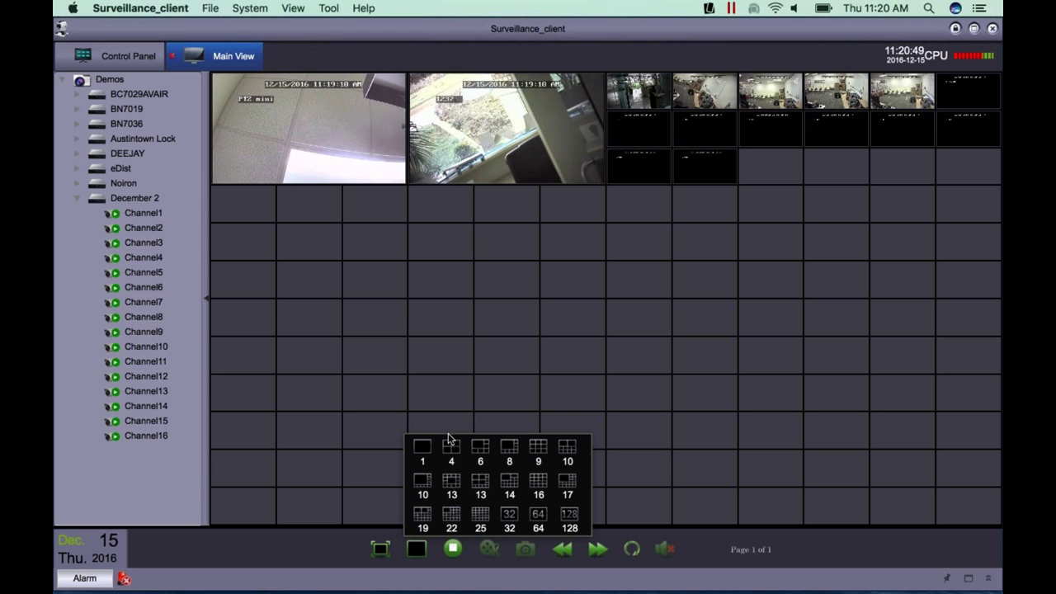
# - Switch to the eight-view layout with camera 1236/28 in the large tile
pyautogui.click(505, 450)
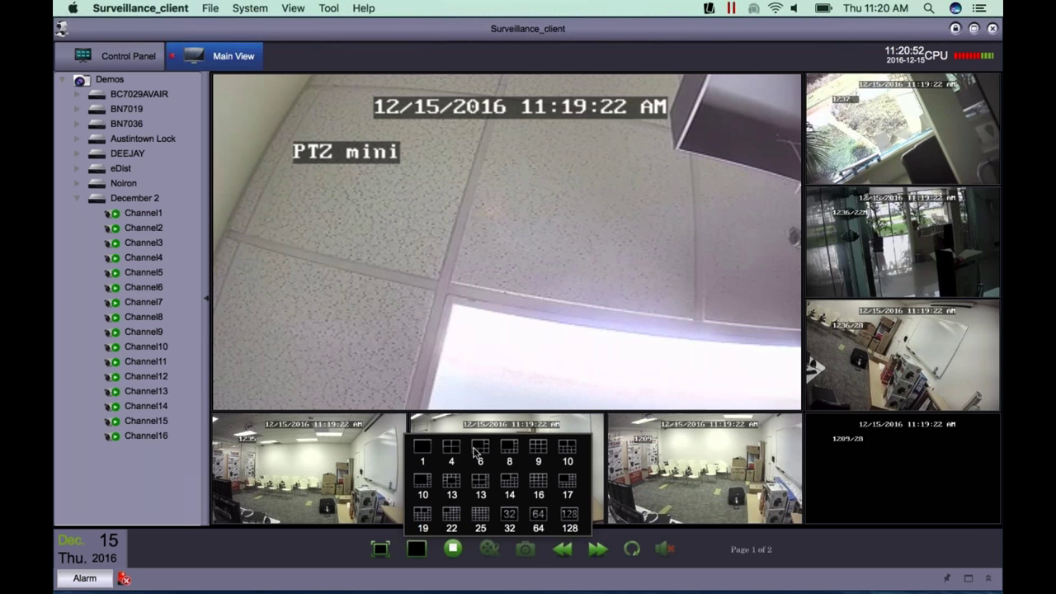
pyautogui.moveTo(648, 373)
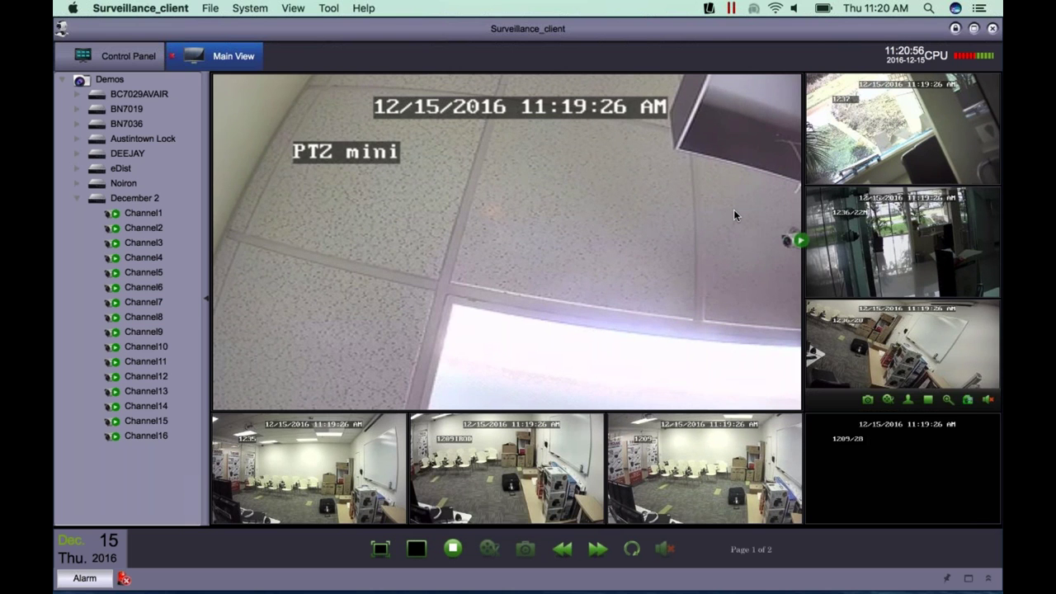
pyautogui.moveTo(733, 215); pyautogui.dragTo(734, 209)
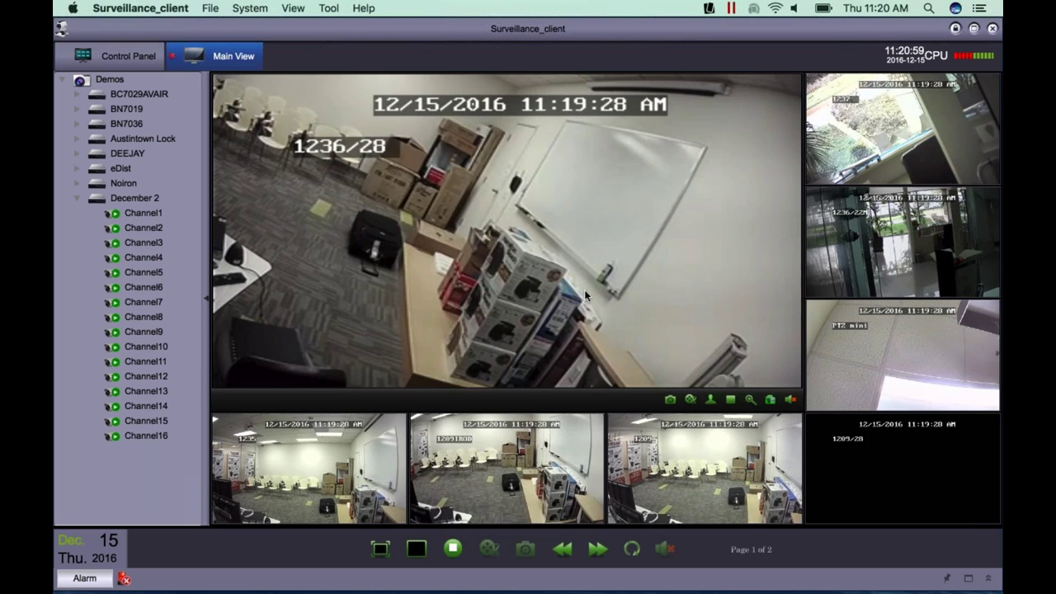
# - Set all December 2 channels to the main stream
pyautogui.click(148, 200)
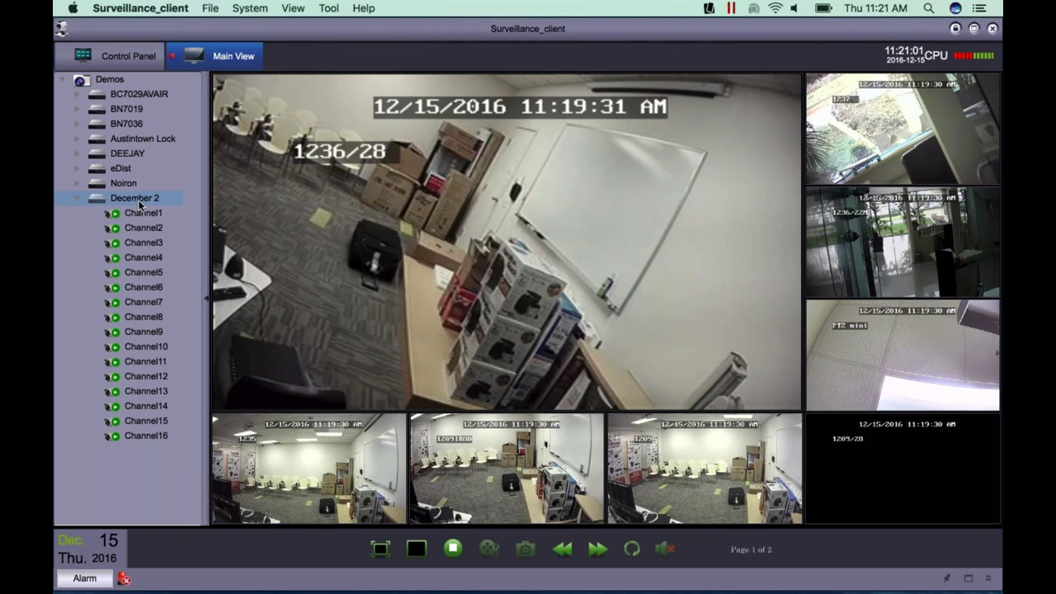
pyautogui.moveTo(414, 337)
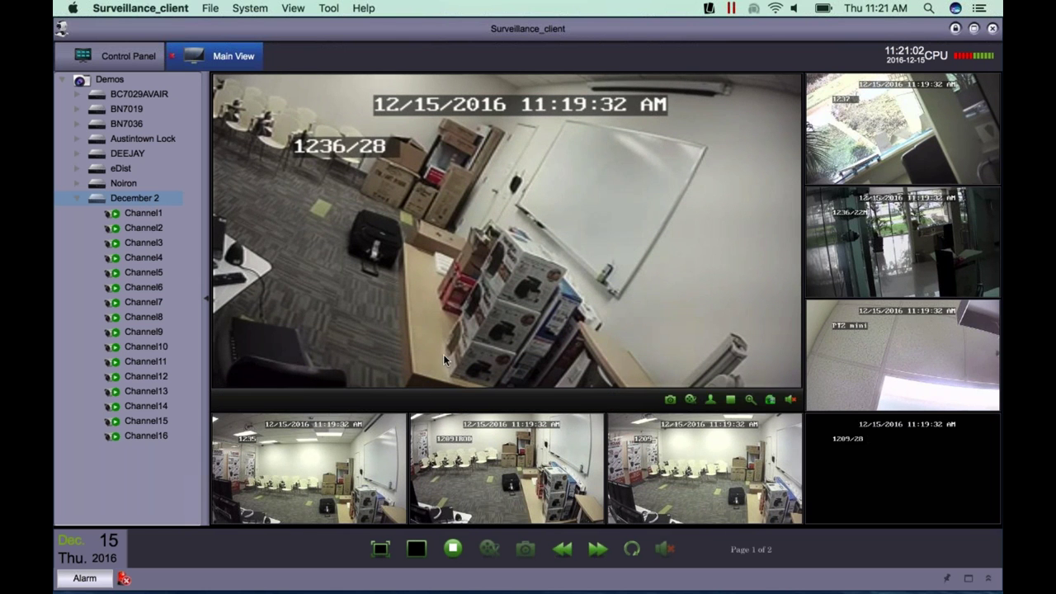
pyautogui.rightClick(152, 201)
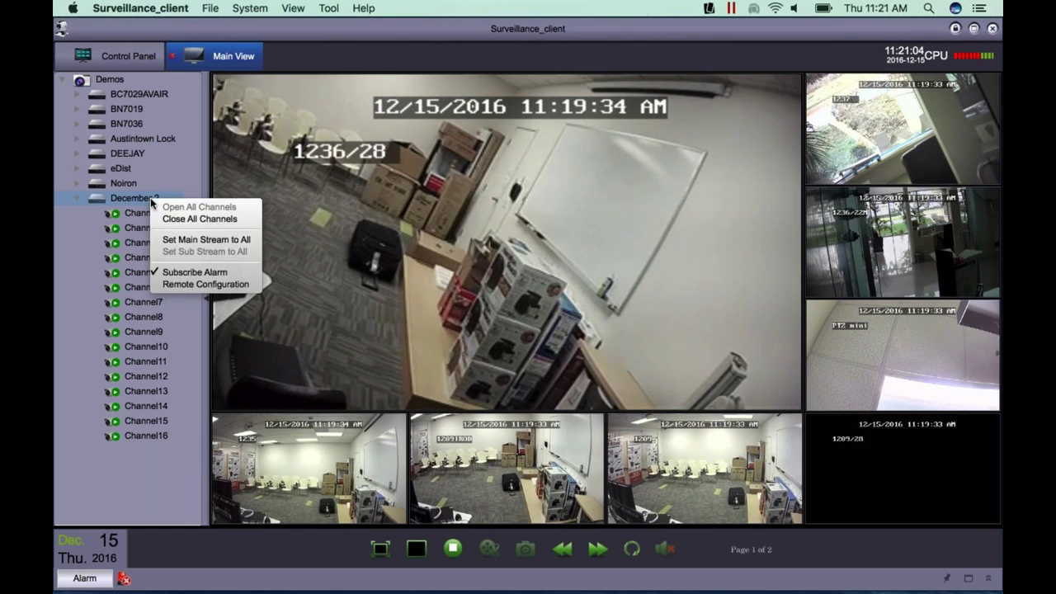
pyautogui.click(183, 238)
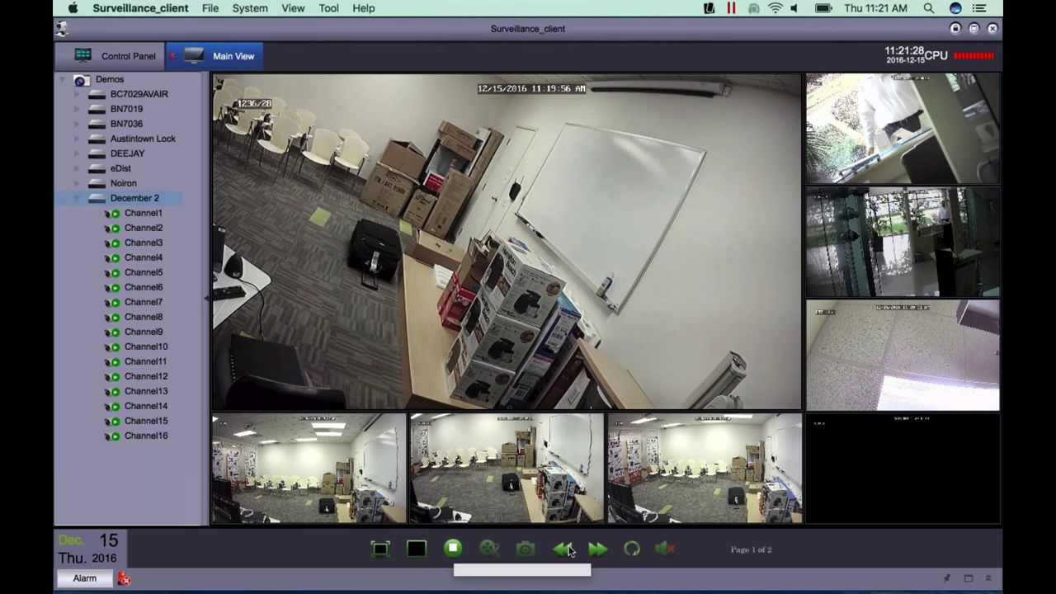
pyautogui.click(598, 550)
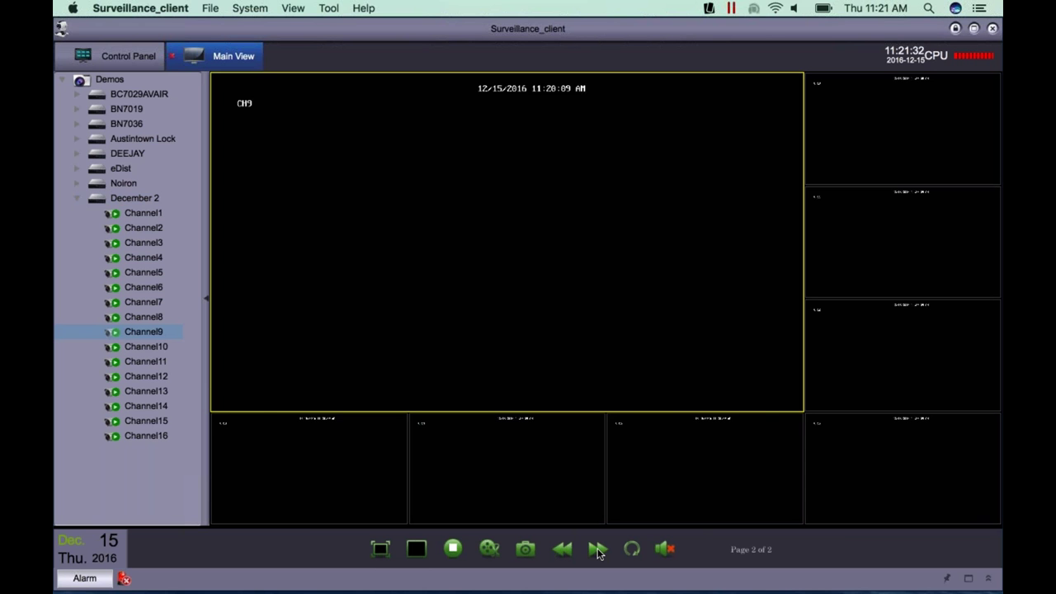
pyautogui.doubleClick(135, 200)
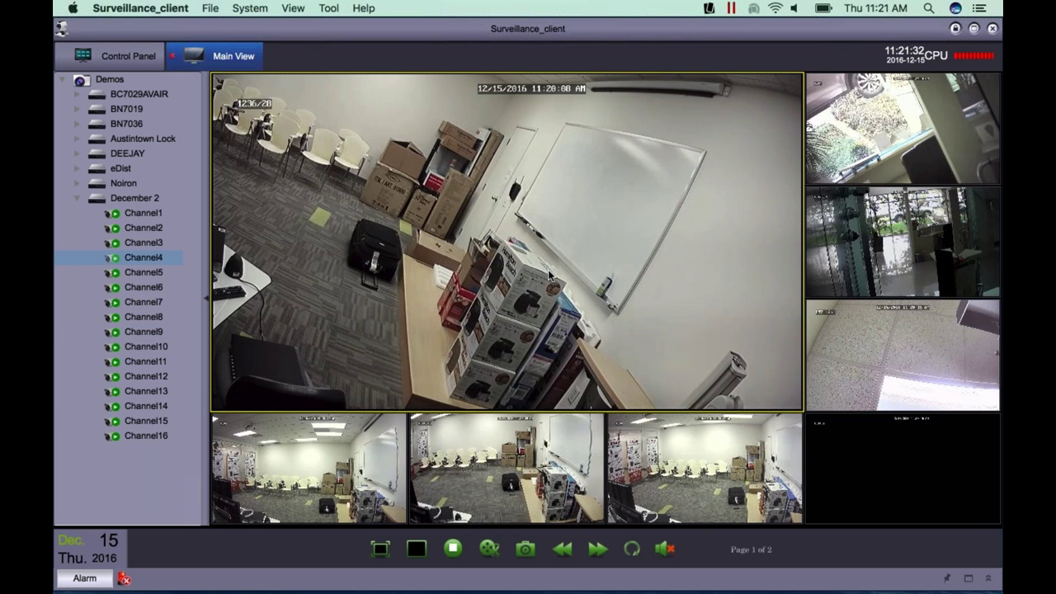
pyautogui.moveTo(550, 274)
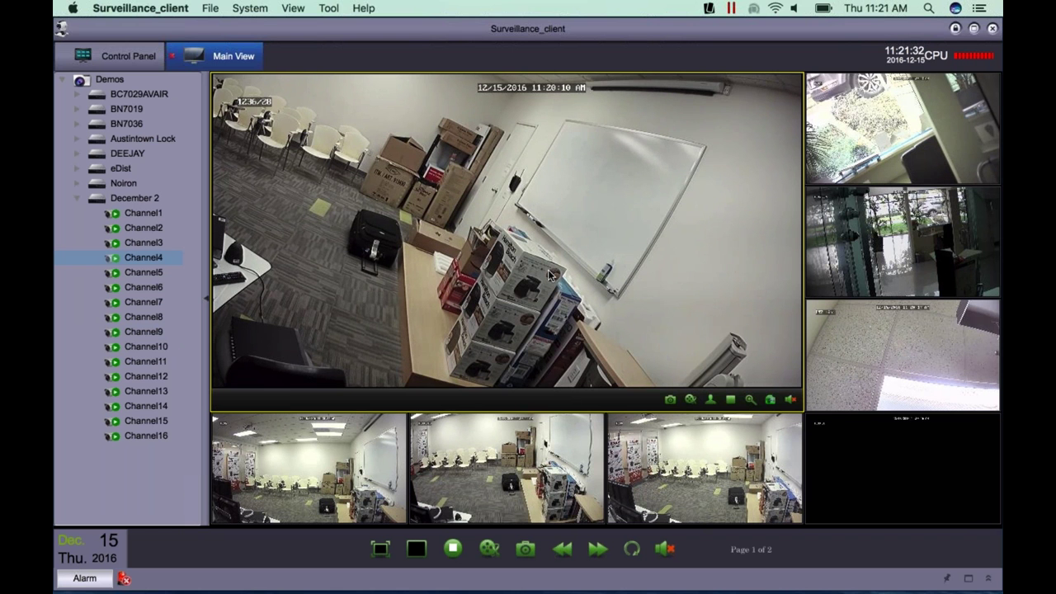
pyautogui.click(637, 556)
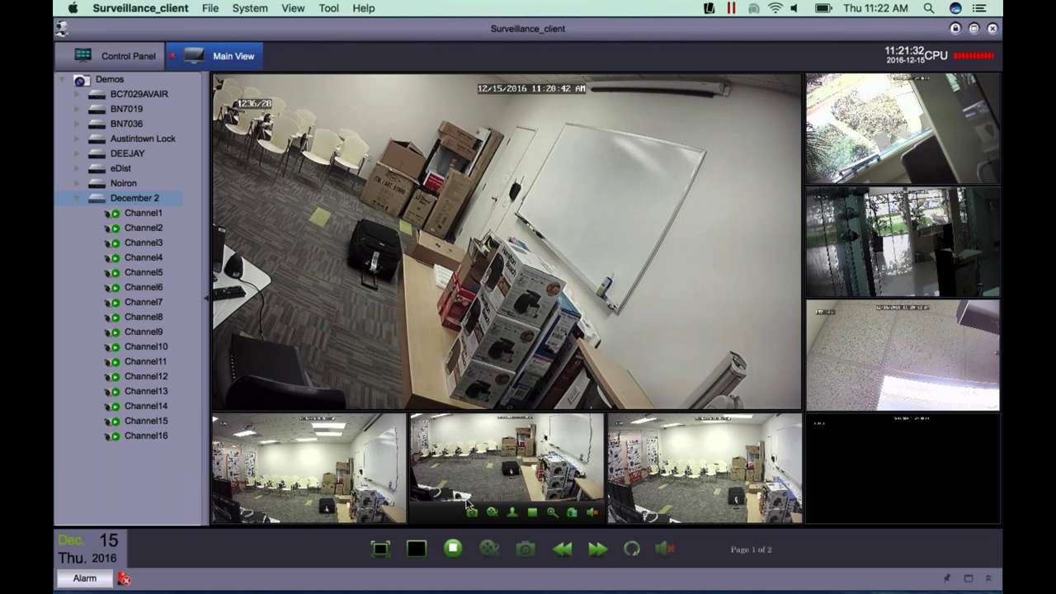
pyautogui.click(480, 511)
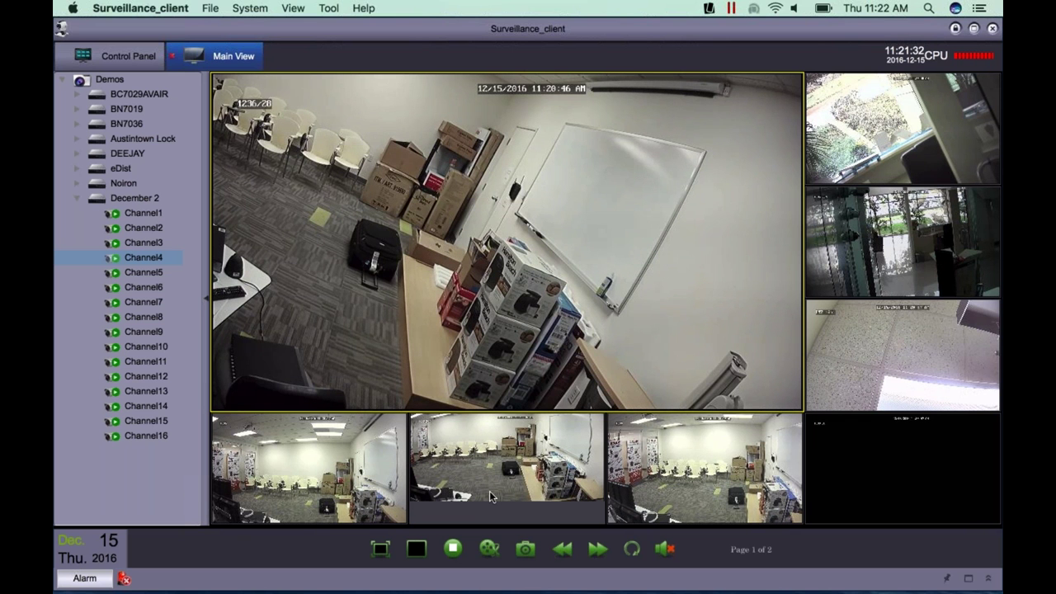
pyautogui.doubleClick(461, 287)
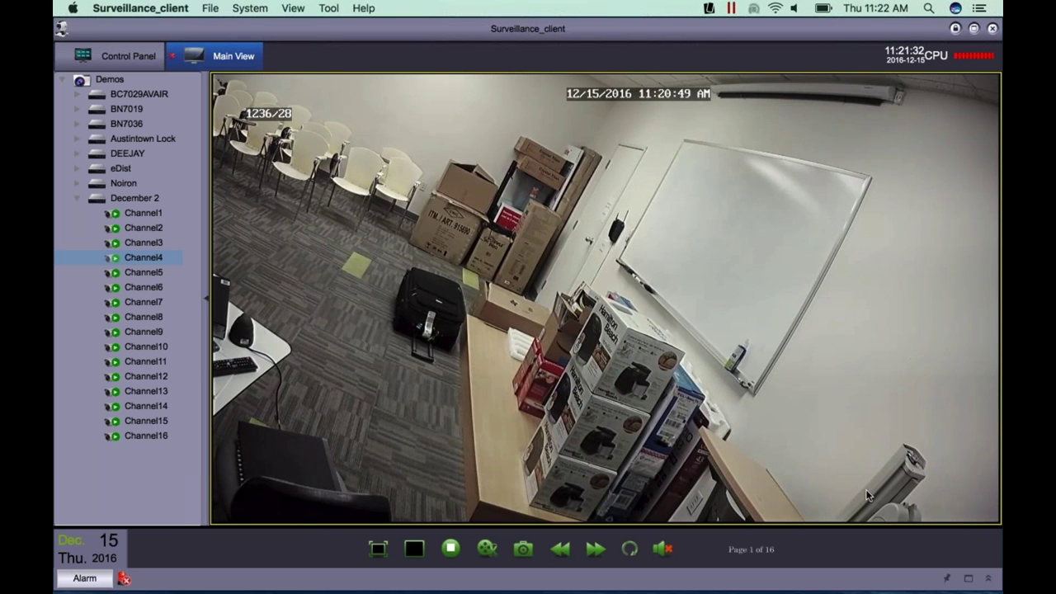
pyautogui.click(414, 548)
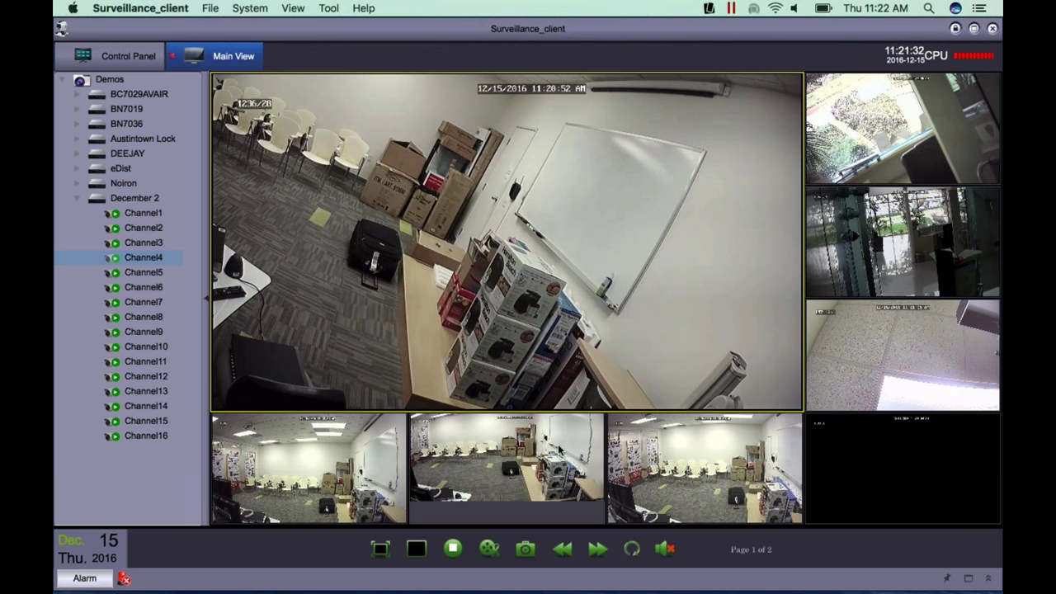
pyautogui.rightClick(140, 200)
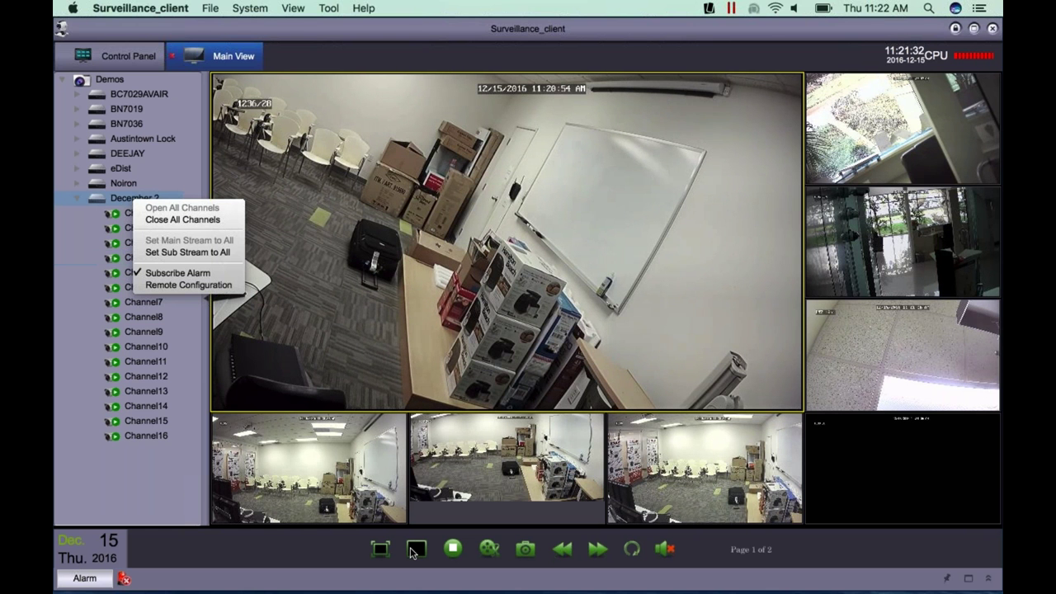
pyautogui.moveTo(684, 412)
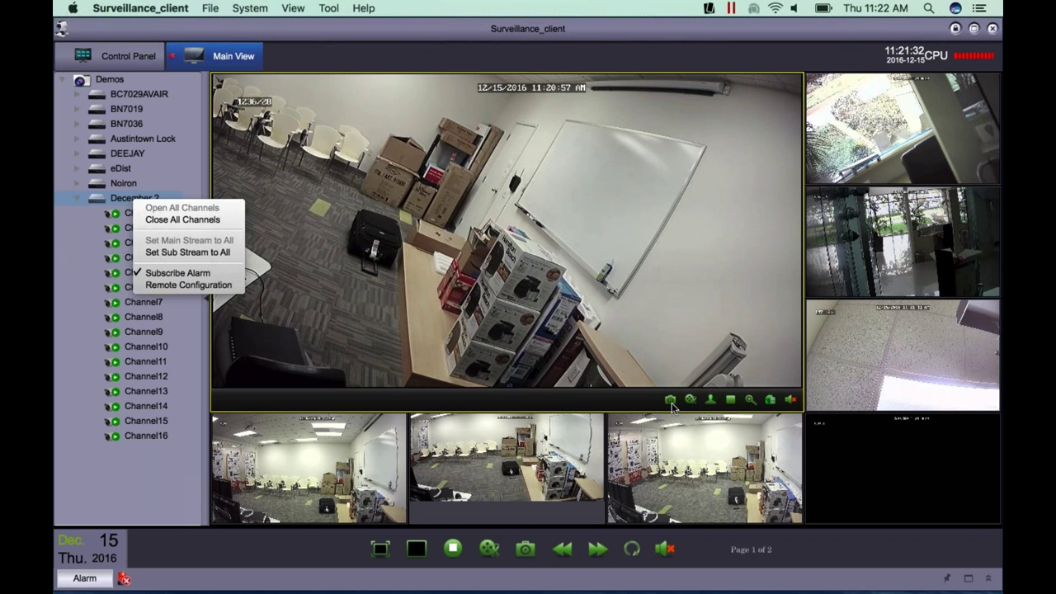
pyautogui.click(672, 405)
pyautogui.press('Escape')
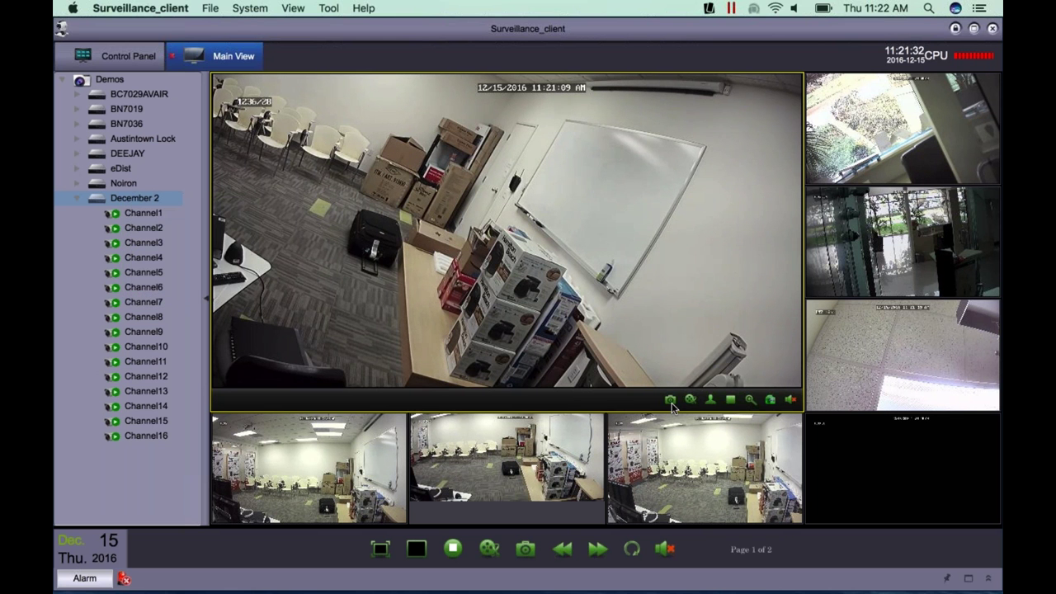
pyautogui.hotkey('shift', 'F10')
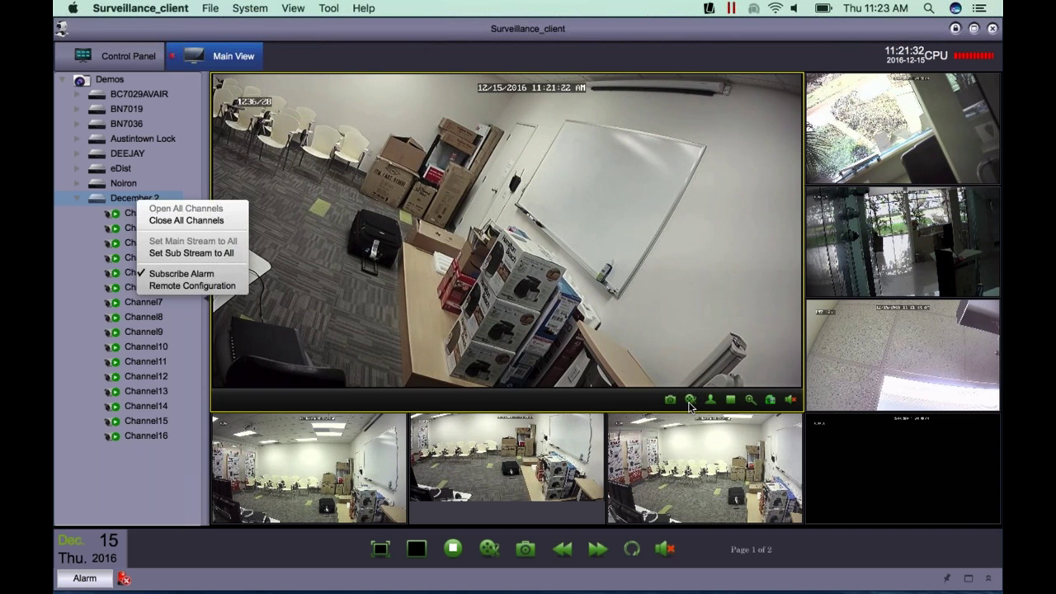
pyautogui.click(690, 405)
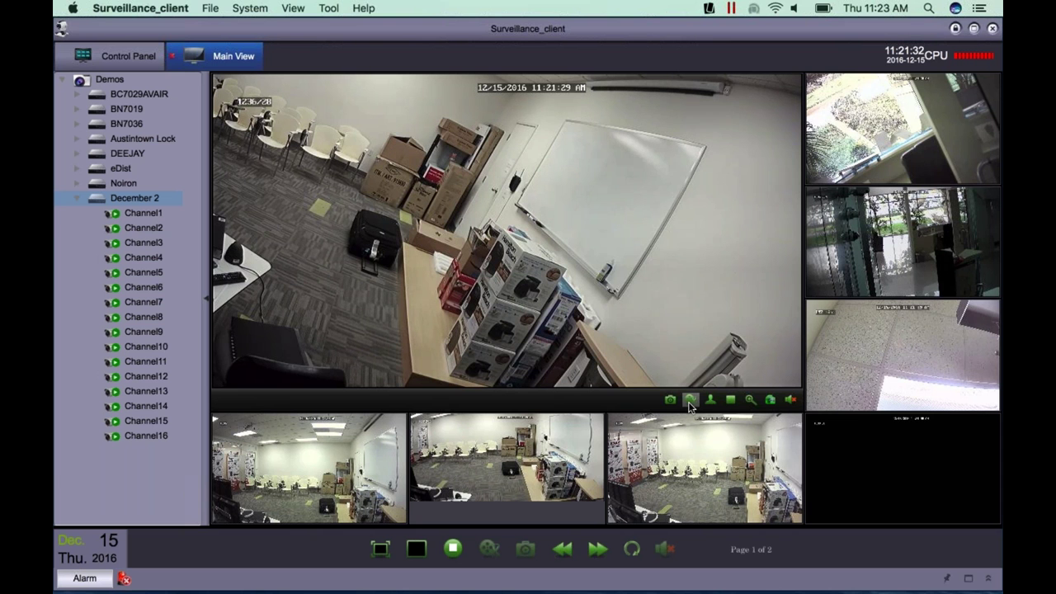
# - Enlarge Channel6, restore the grid, then show Channel8 alone in single view
pyautogui.click(711, 403)
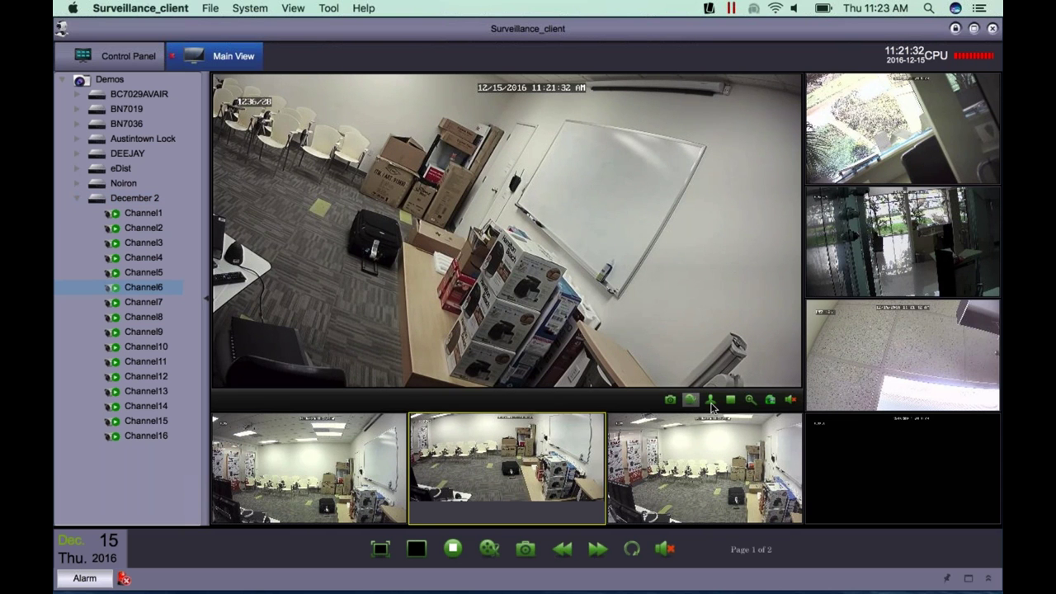
pyautogui.doubleClick(712, 408)
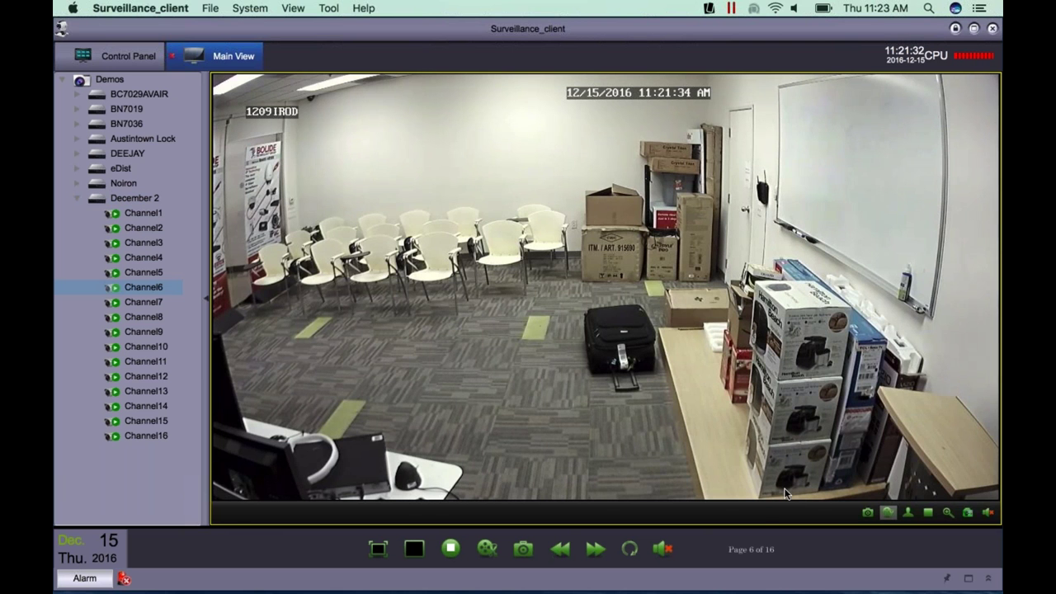
pyautogui.doubleClick(731, 361)
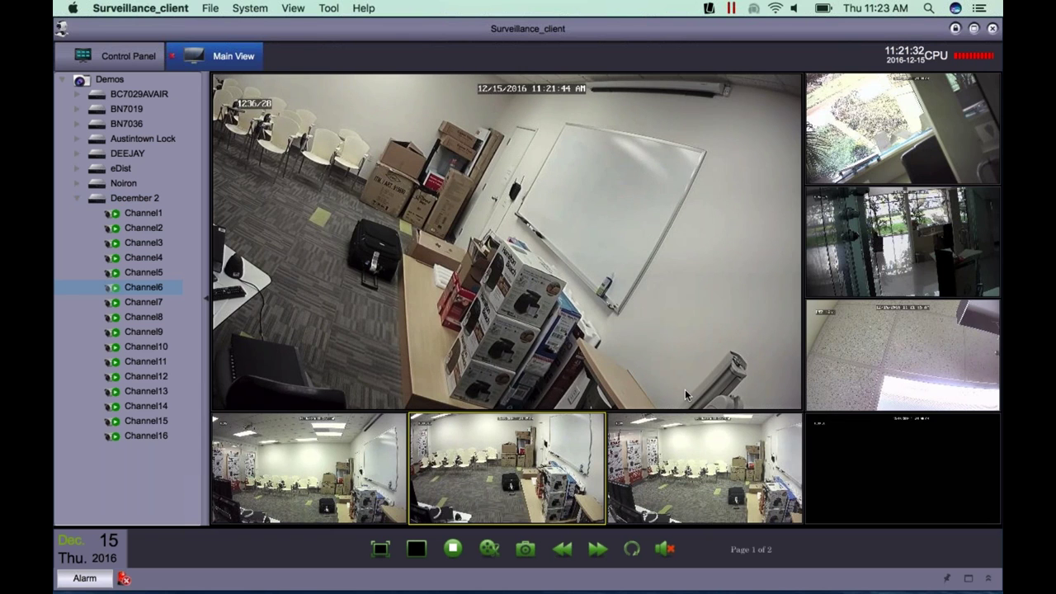
pyautogui.doubleClick(891, 503)
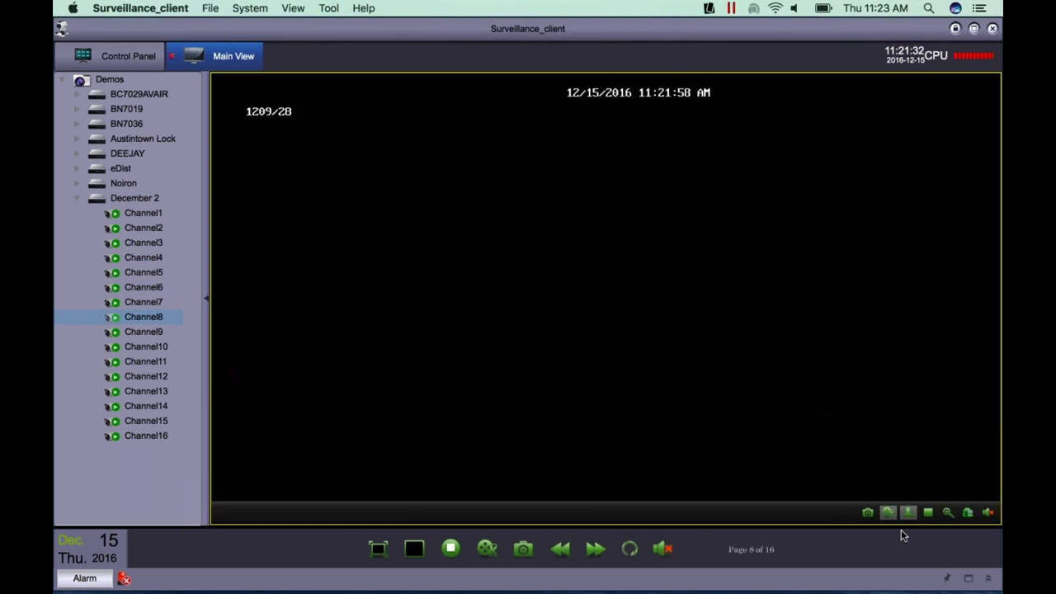
pyautogui.click(928, 512)
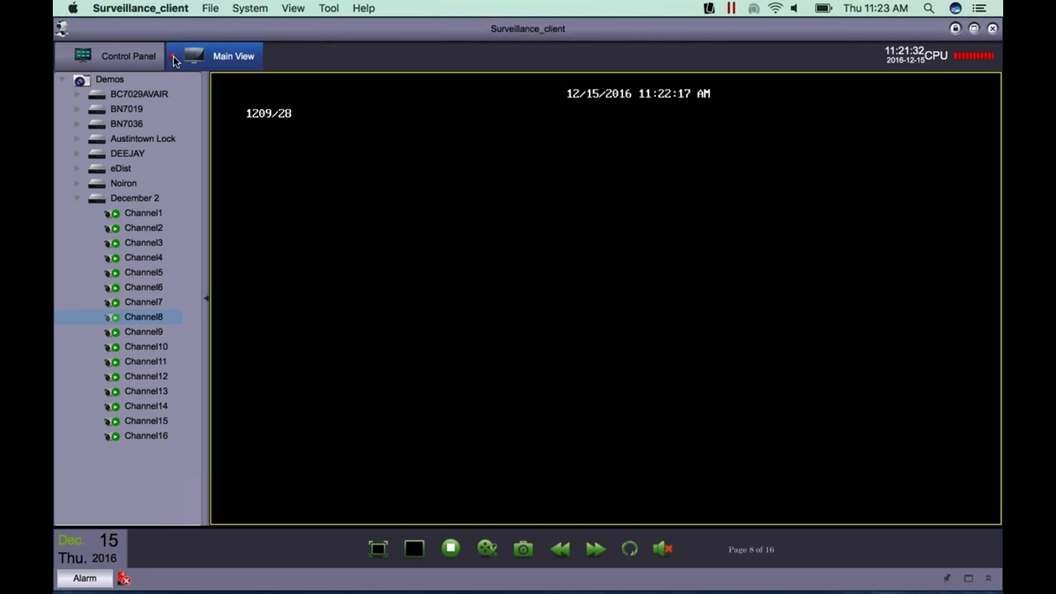
# - Cancel closing Main View and show Channel1's PTZ mini feed
pyautogui.click(173, 55)
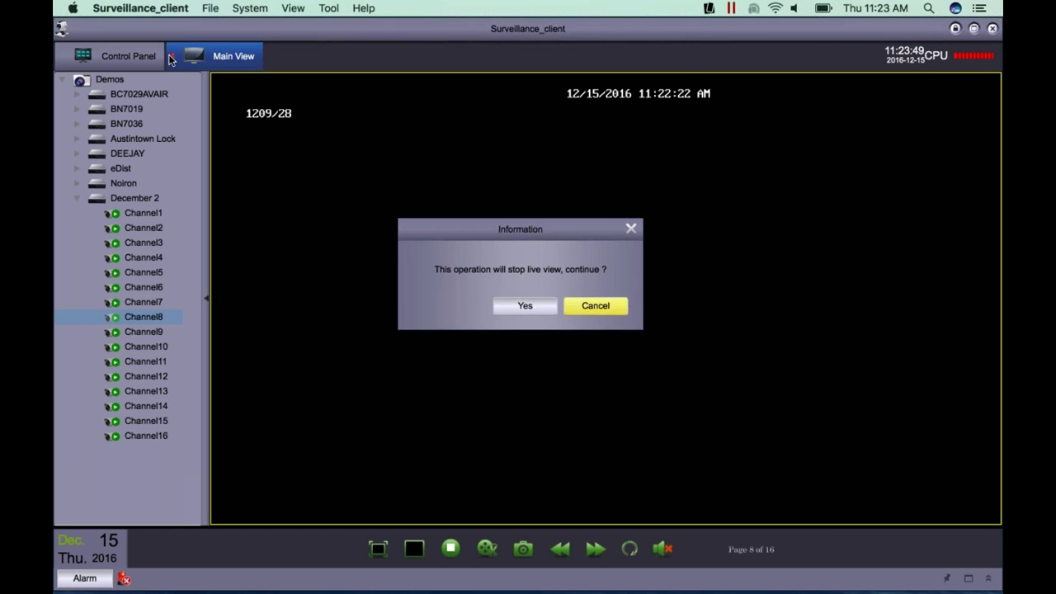
pyautogui.press('Escape')
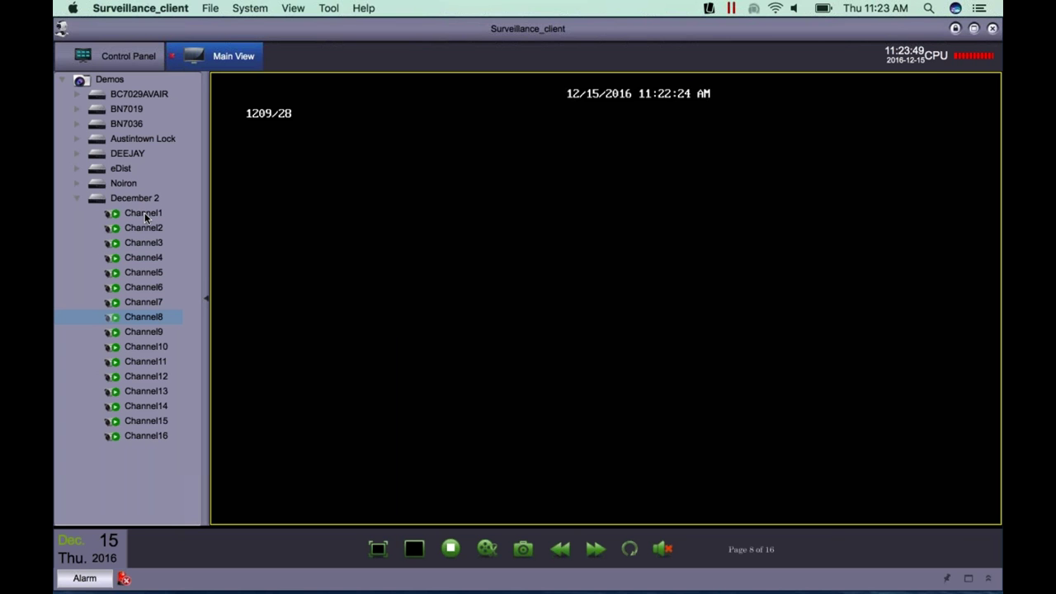
pyautogui.click(144, 212)
pyautogui.doubleClick(144, 212)
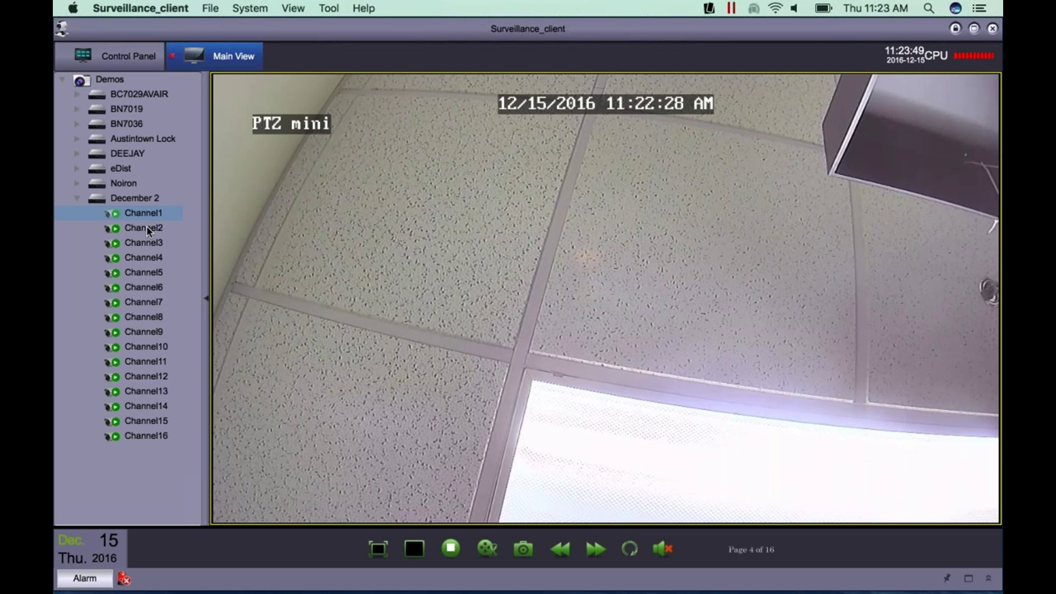
# - Step through Channel2's outdoor, Channel3's lobby and Channel4's storage-room feeds
pyautogui.click(145, 228)
pyautogui.doubleClick(146, 227)
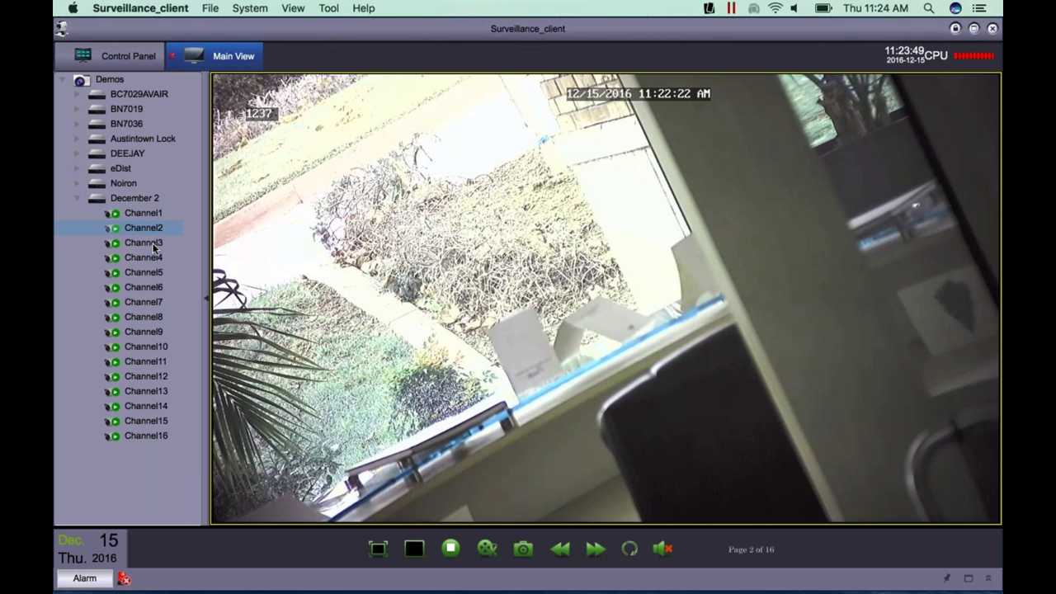
pyautogui.click(155, 243)
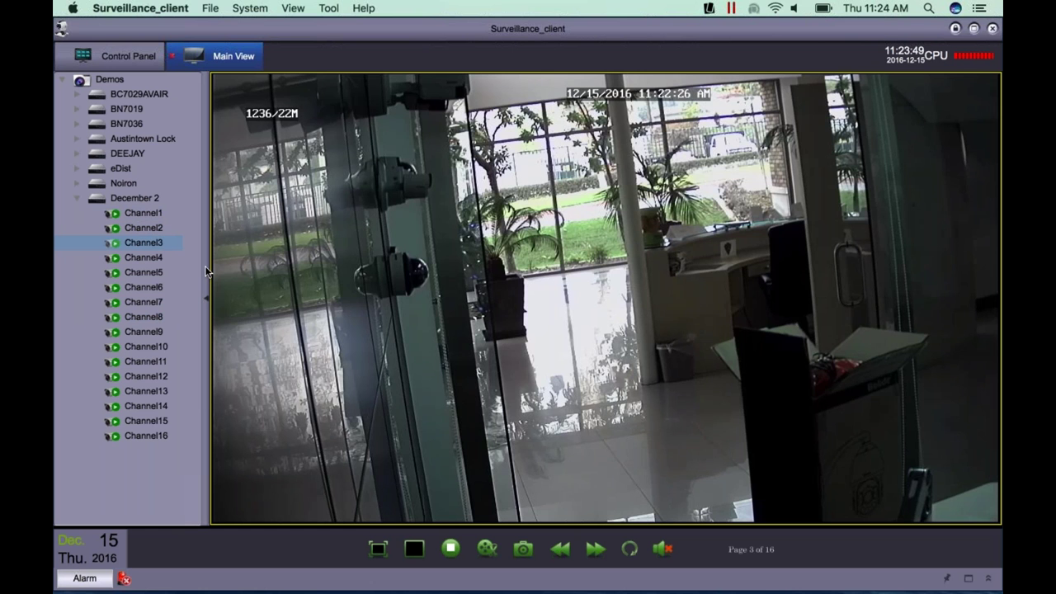
pyautogui.click(144, 257)
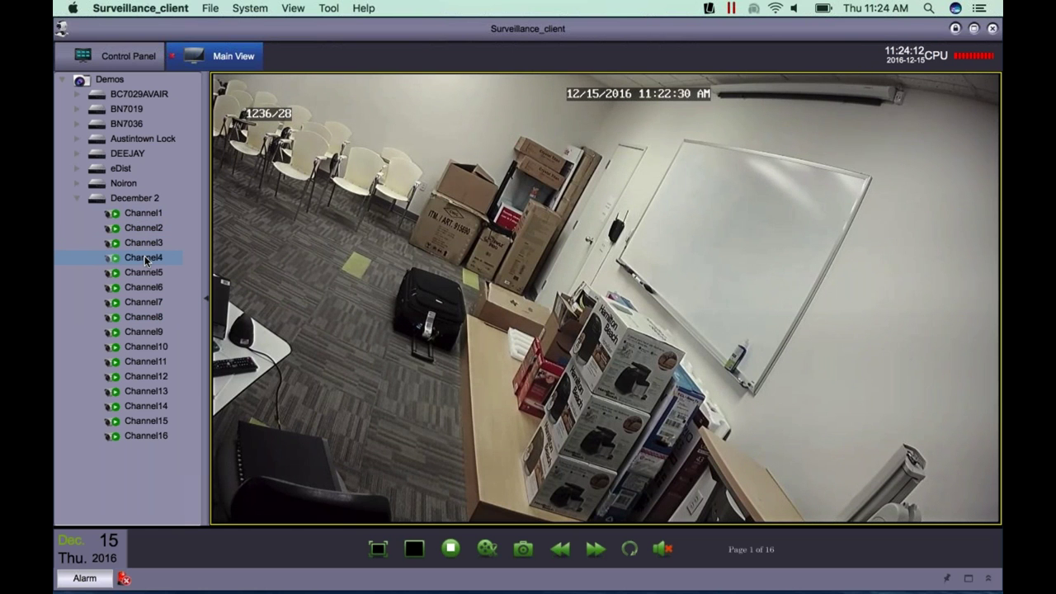
pyautogui.moveTo(874, 309)
pyautogui.press('Left')
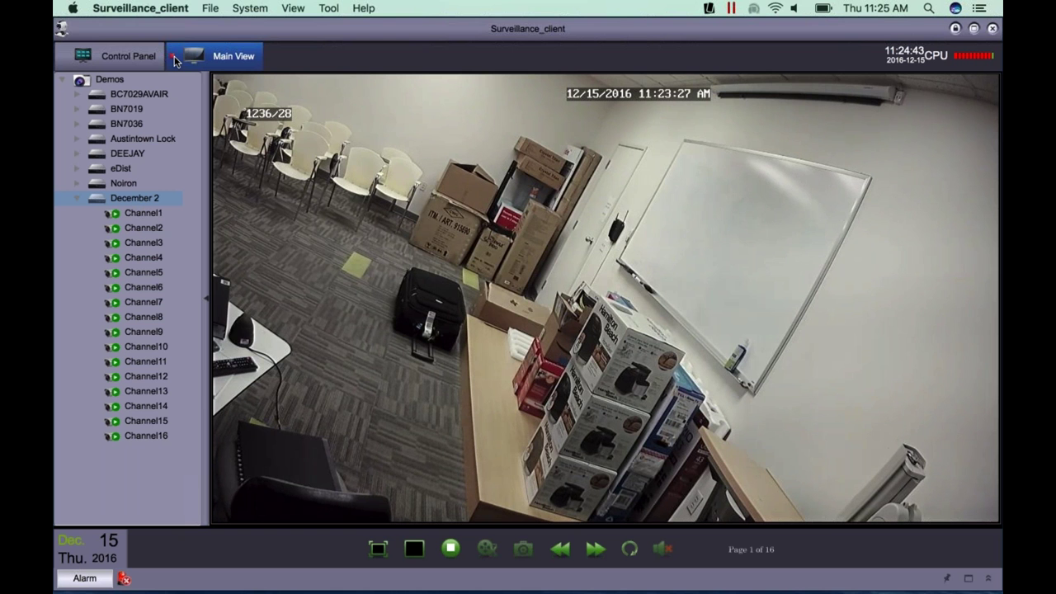
# - Stop the current live view and reopen Main View
pyautogui.click(174, 58)
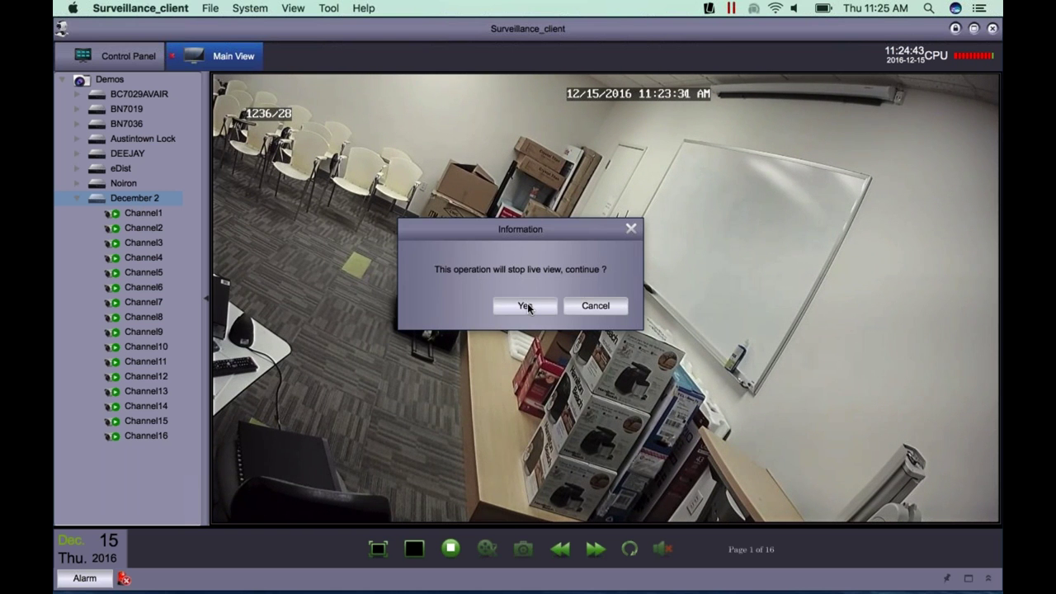
pyautogui.click(527, 305)
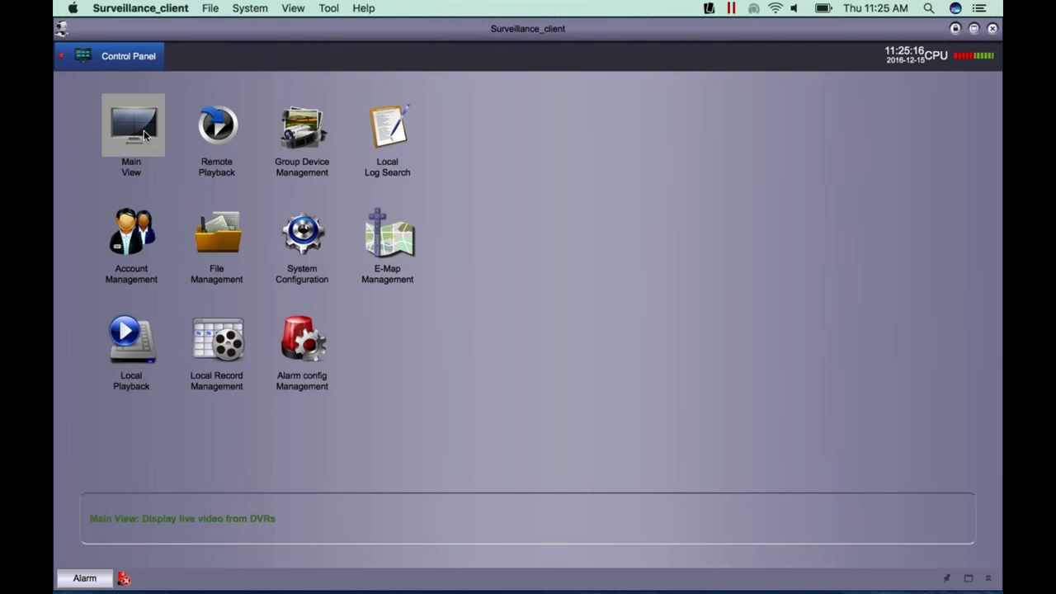
pyautogui.click(144, 134)
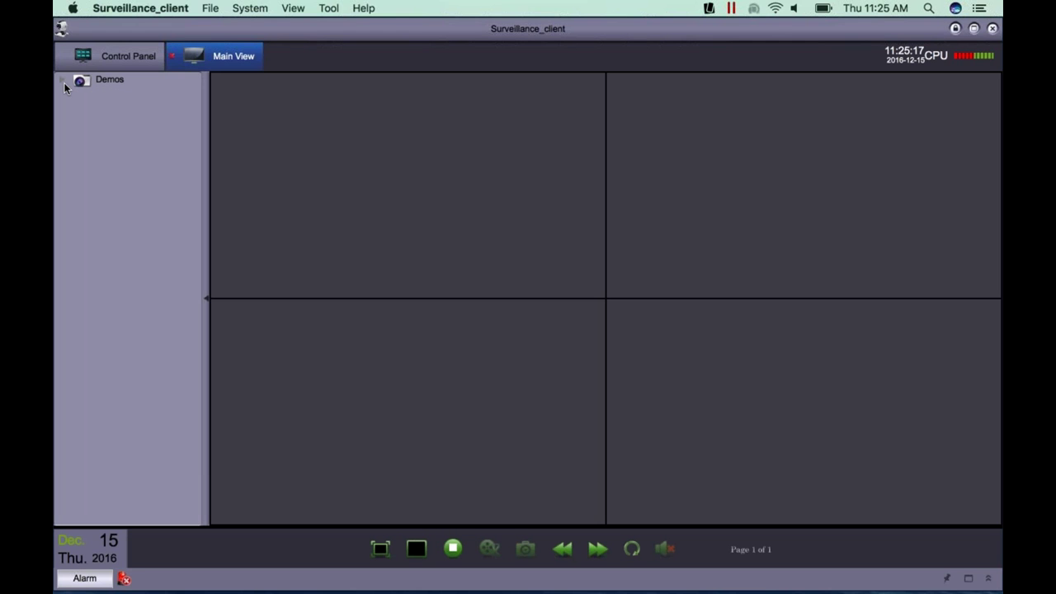
# - Set all December 2 channels to sub stream and load them into the 16-pane grid
pyautogui.rightClick(138, 200)
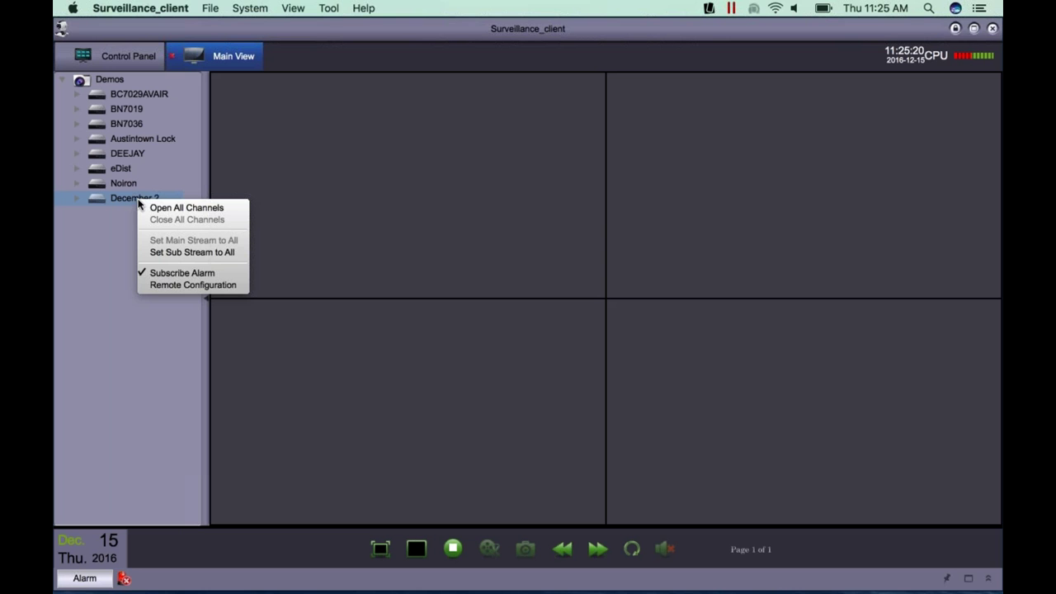
pyautogui.click(194, 251)
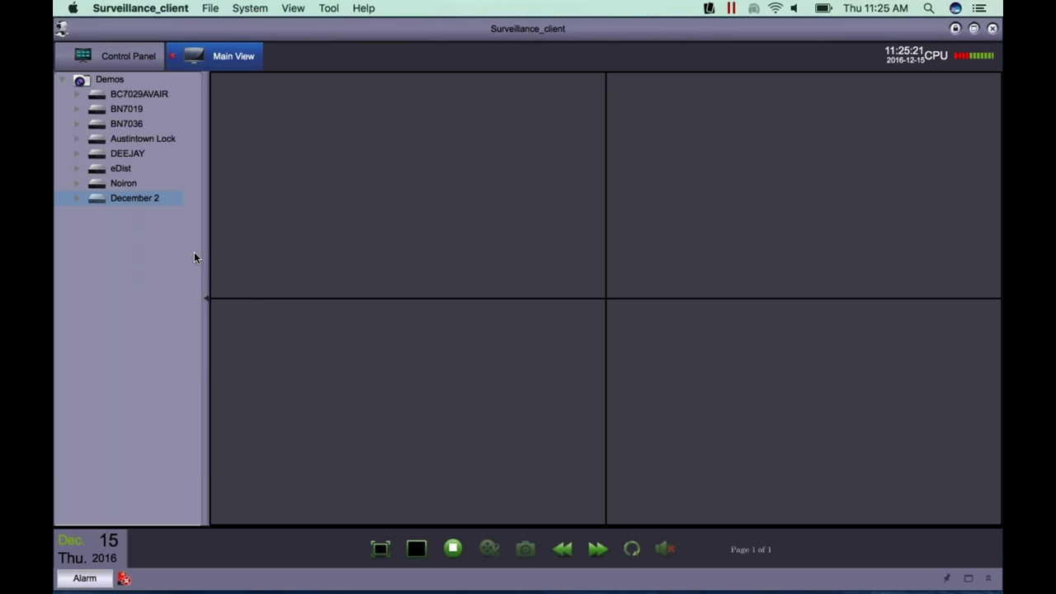
pyautogui.moveTo(150, 201); pyautogui.dragTo(246, 182)
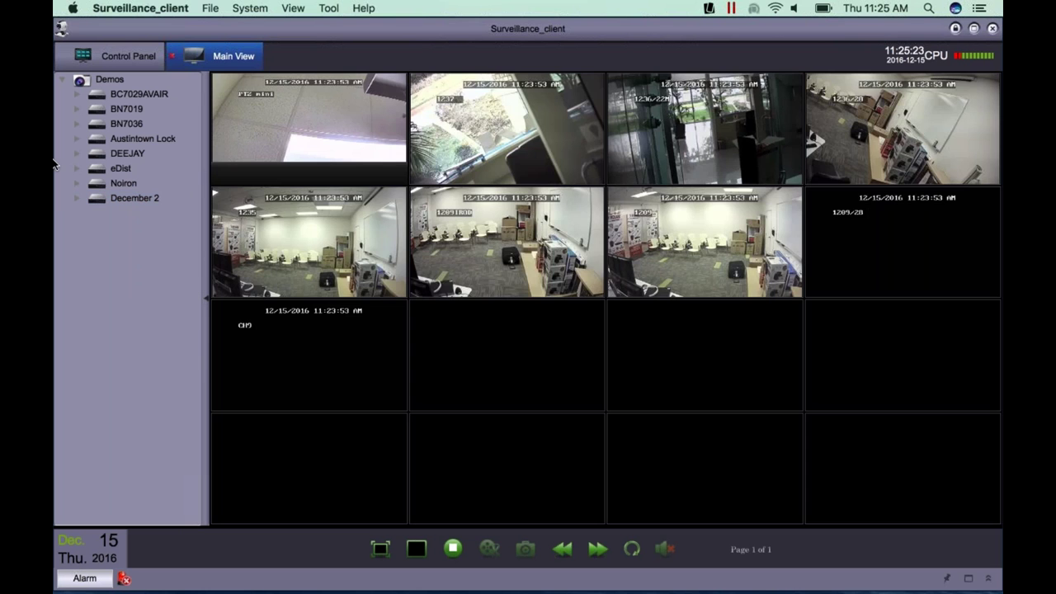
pyautogui.click(141, 199)
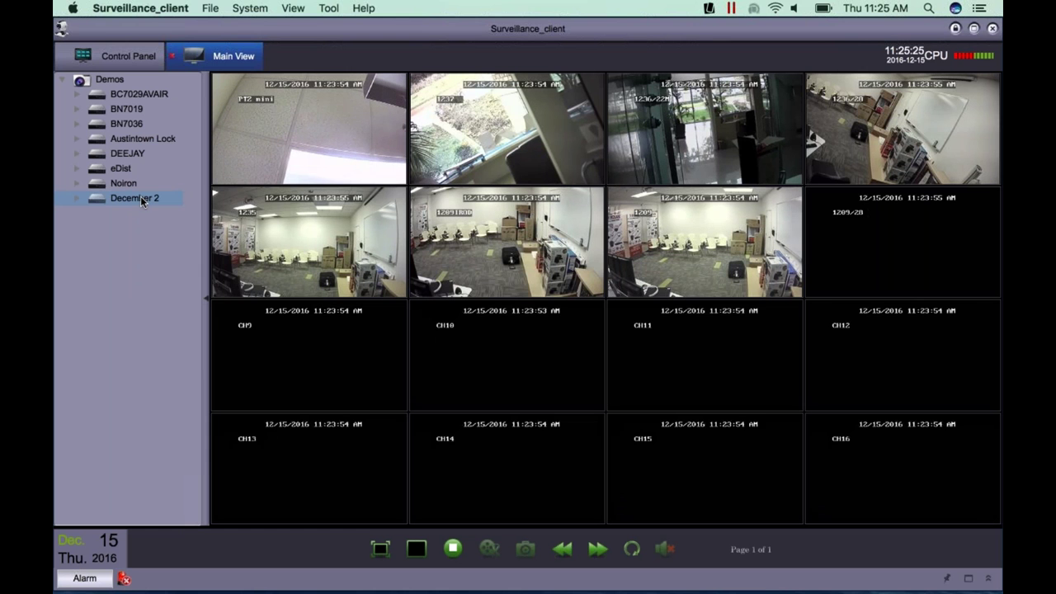
# - Open Remote Configuration for the December 2 recorder from its context menu
pyautogui.rightClick(141, 202)
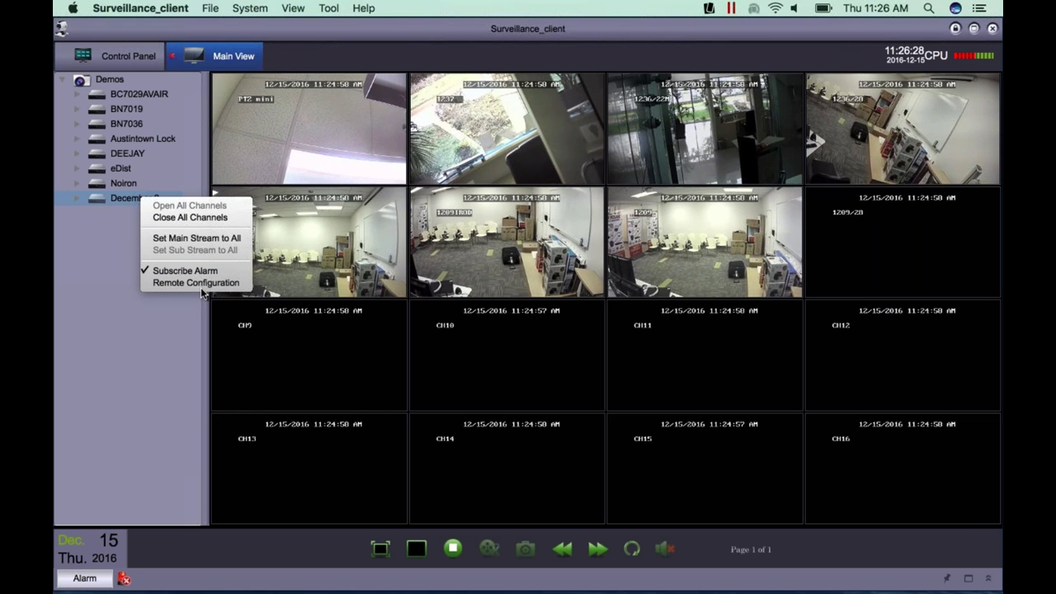
pyautogui.click(204, 282)
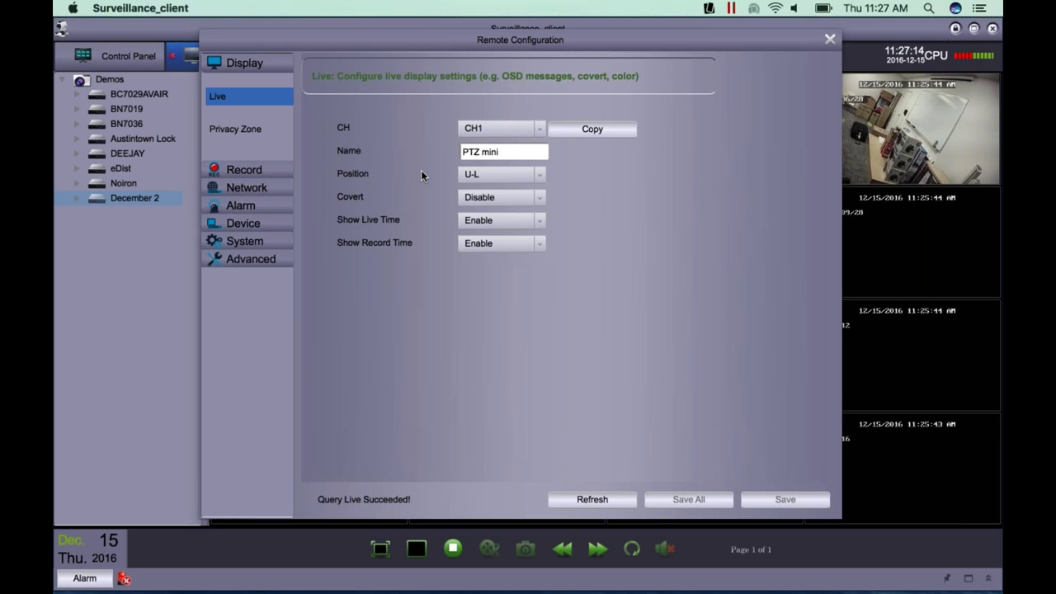
pyautogui.click(483, 150)
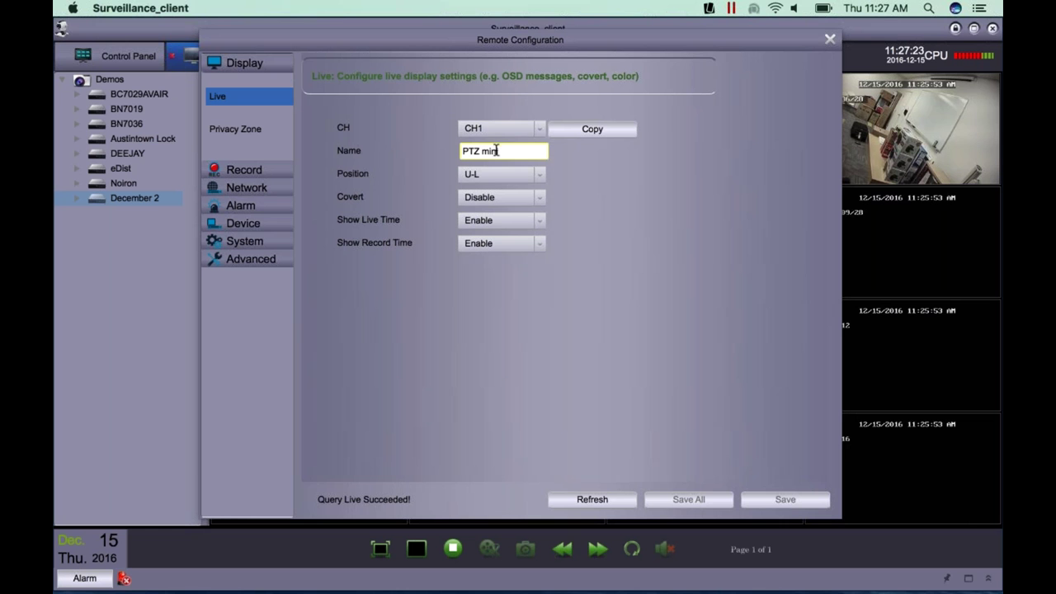
pyautogui.click(521, 151)
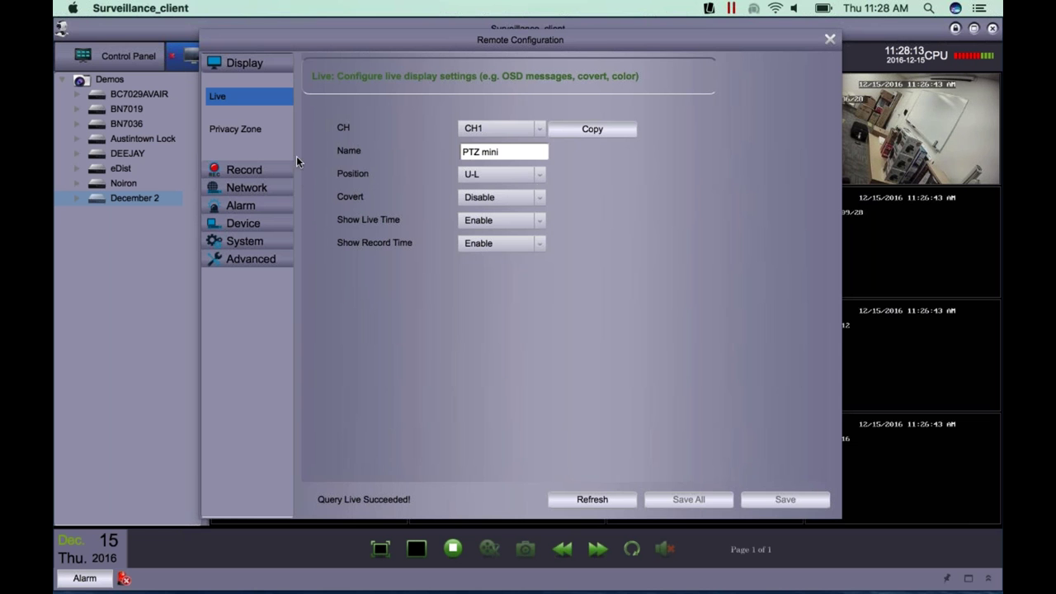
# - Enable Privacy Zone on CH4 and draw a mask rectangle over the whiteboard
pyautogui.click(235, 131)
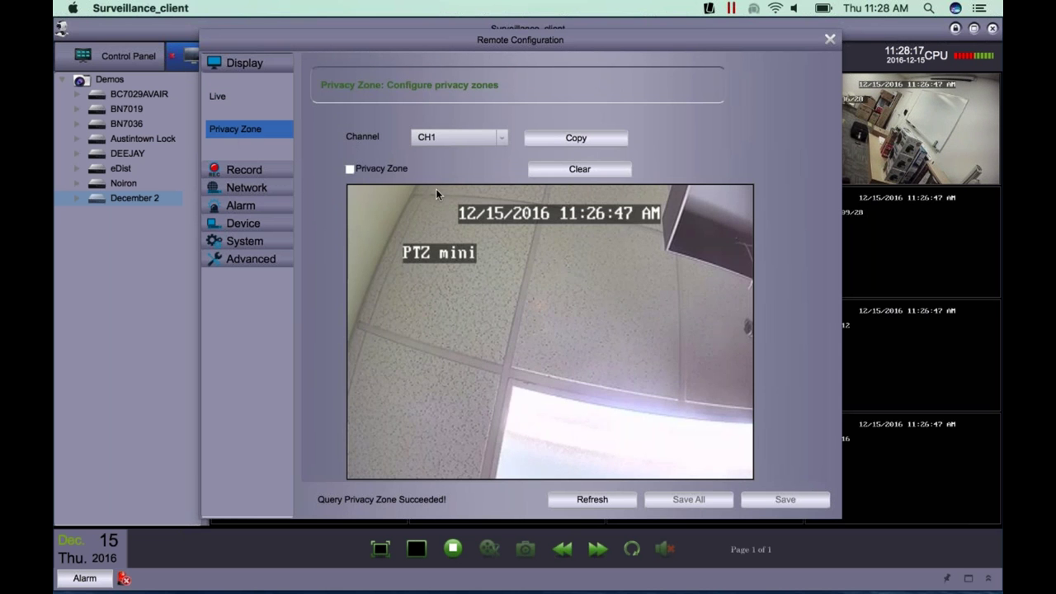
pyautogui.click(500, 137)
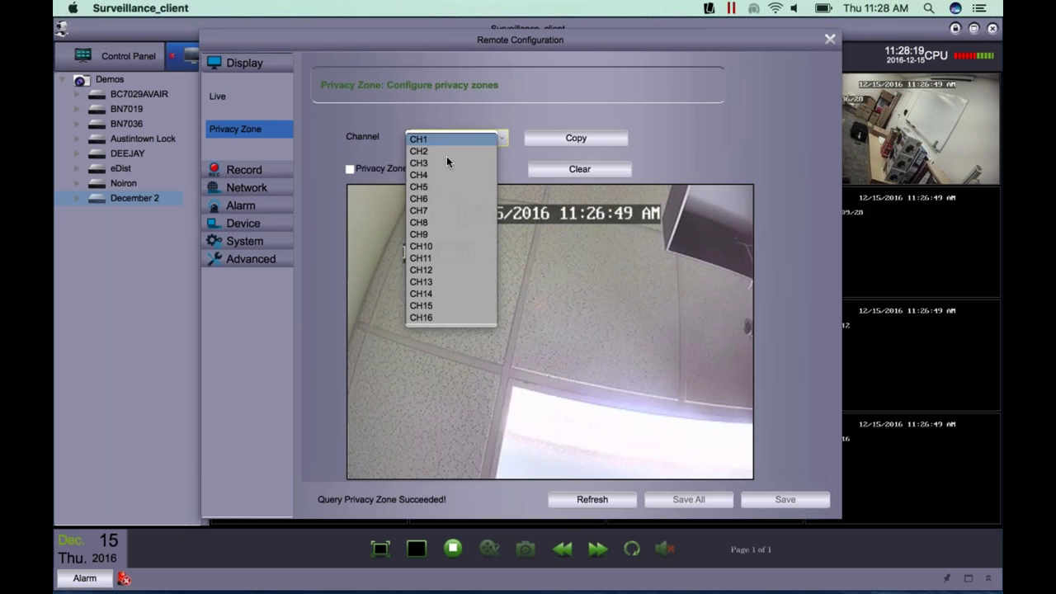
pyautogui.click(434, 175)
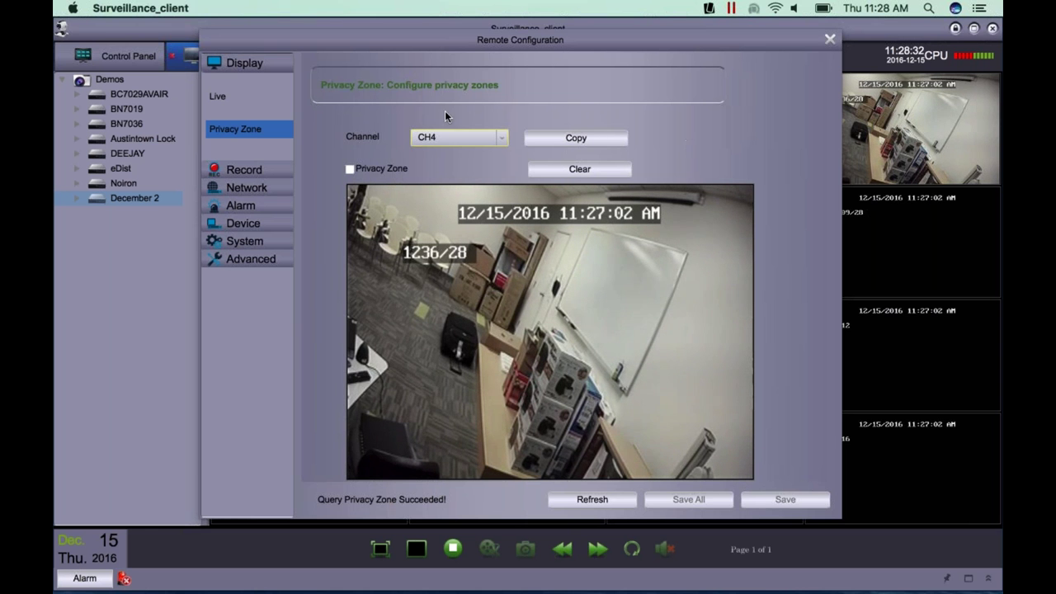
pyautogui.click(351, 168)
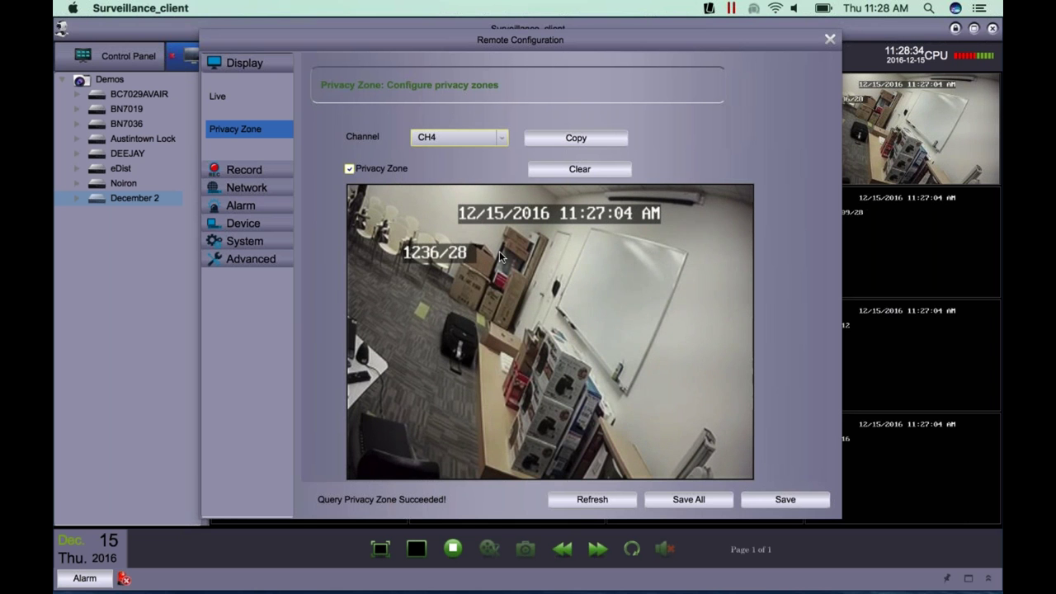
pyautogui.moveTo(528, 233); pyautogui.dragTo(686, 396)
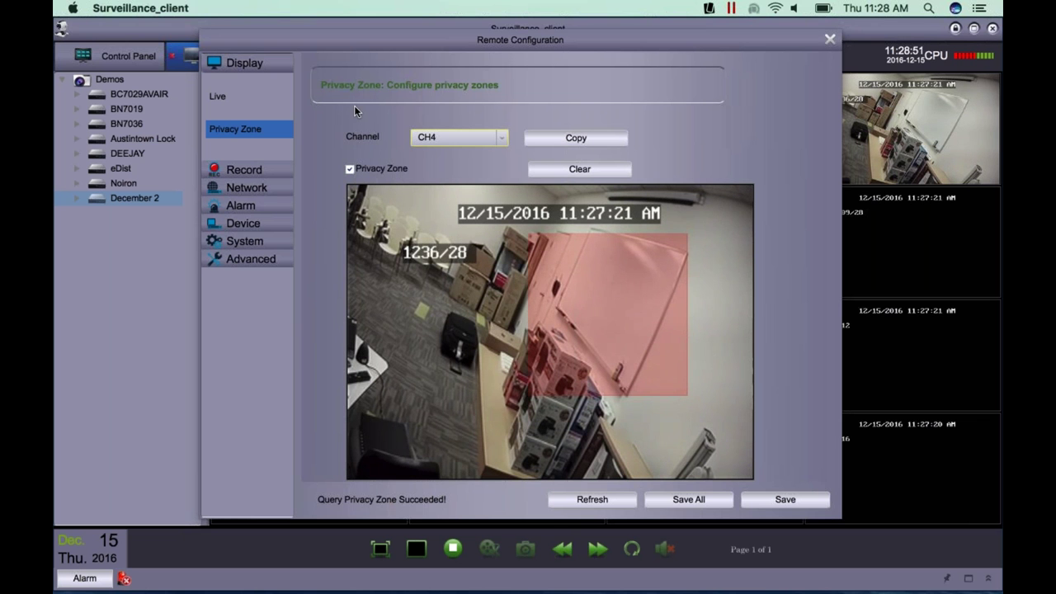
pyautogui.click(244, 170)
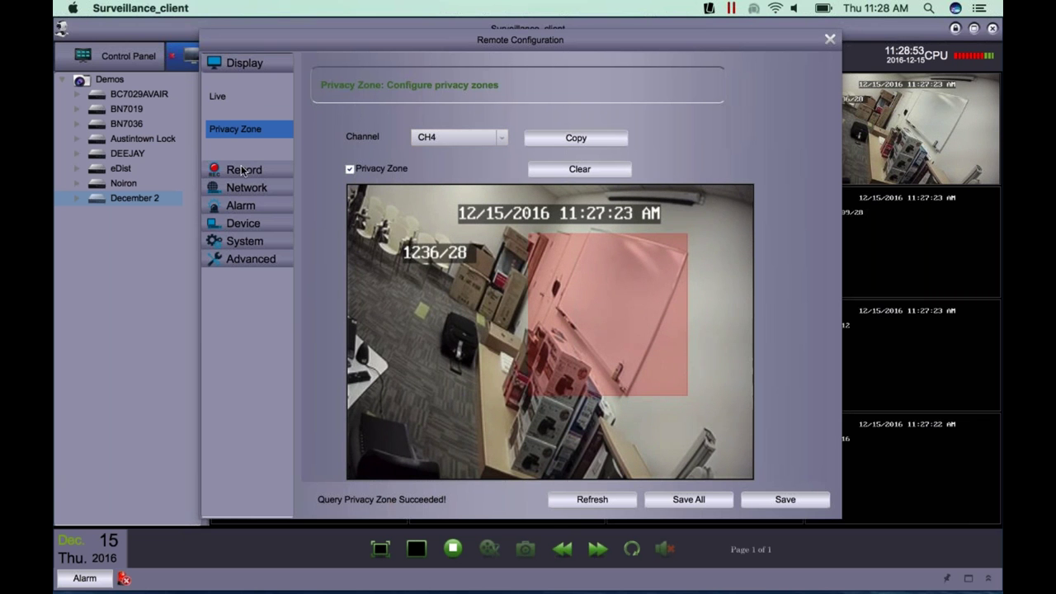
# - Show CH1's Record Parameter page, with Record and PreRecord enabled
pyautogui.click(241, 64)
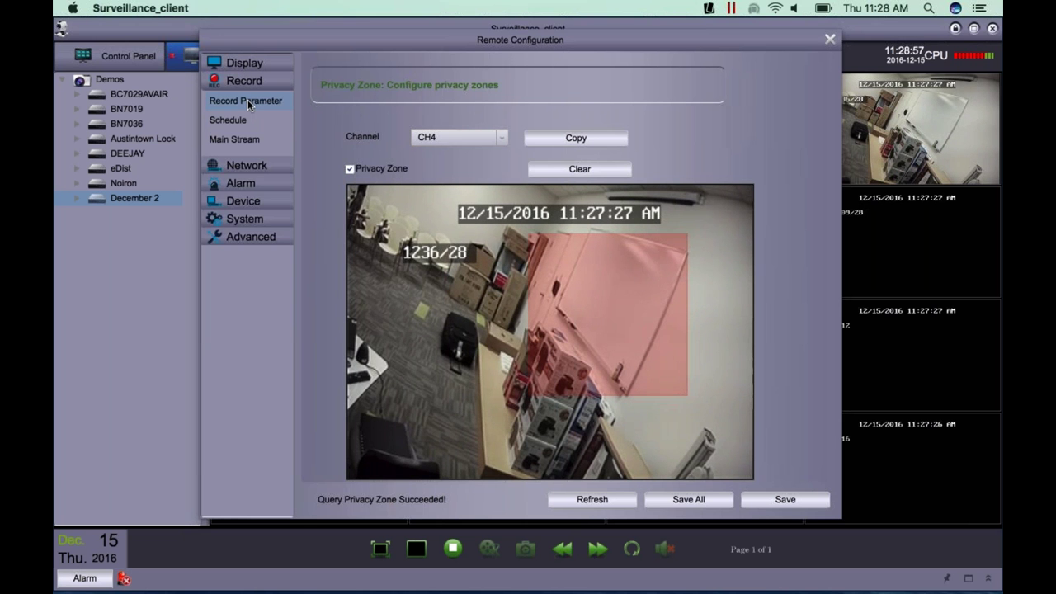
pyautogui.click(248, 102)
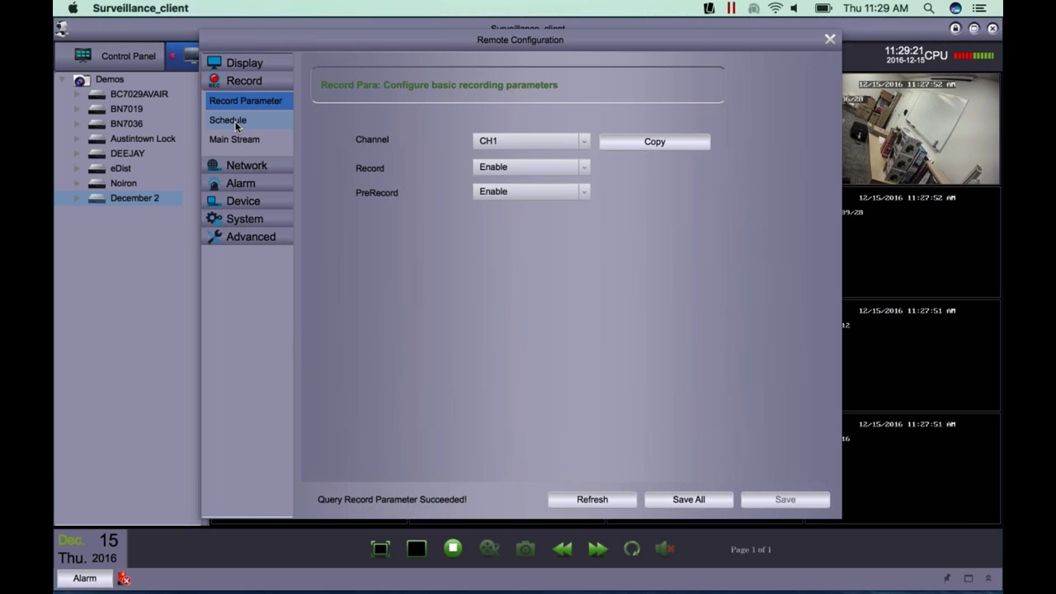
# - Open CH1's recording schedule and mark trial Normal and Motion Record blocks
pyautogui.click(235, 121)
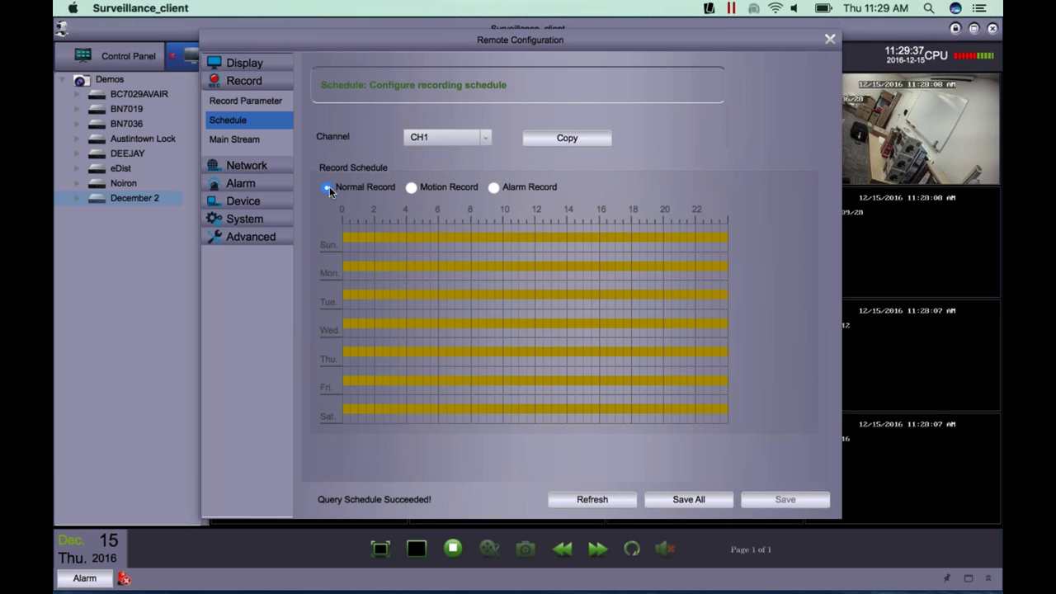
pyautogui.moveTo(346, 231); pyautogui.dragTo(462, 368)
pyautogui.moveTo(596, 459); pyautogui.dragTo(746, 501)
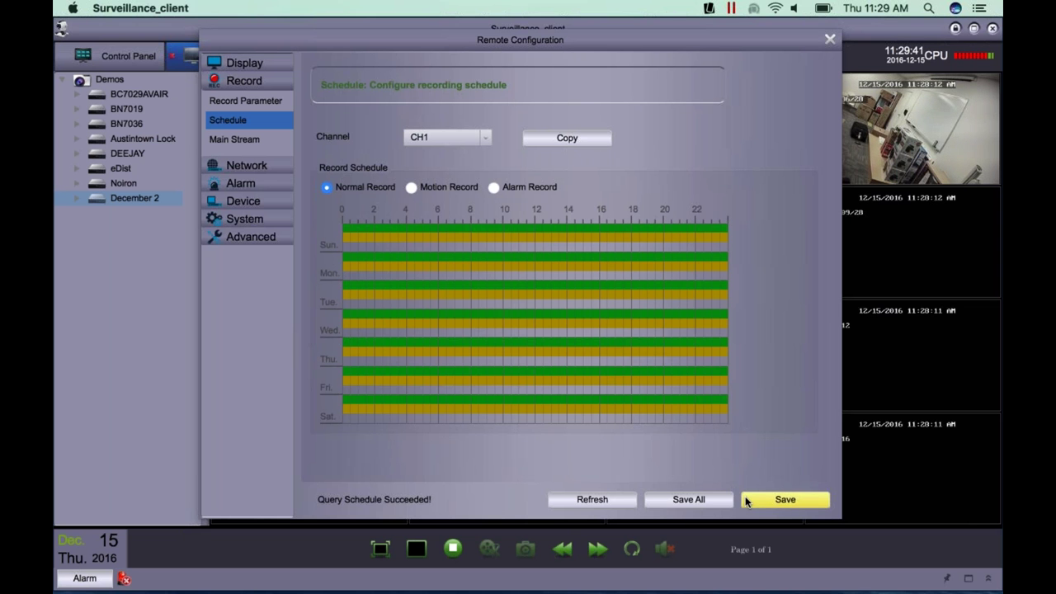
pyautogui.click(747, 501)
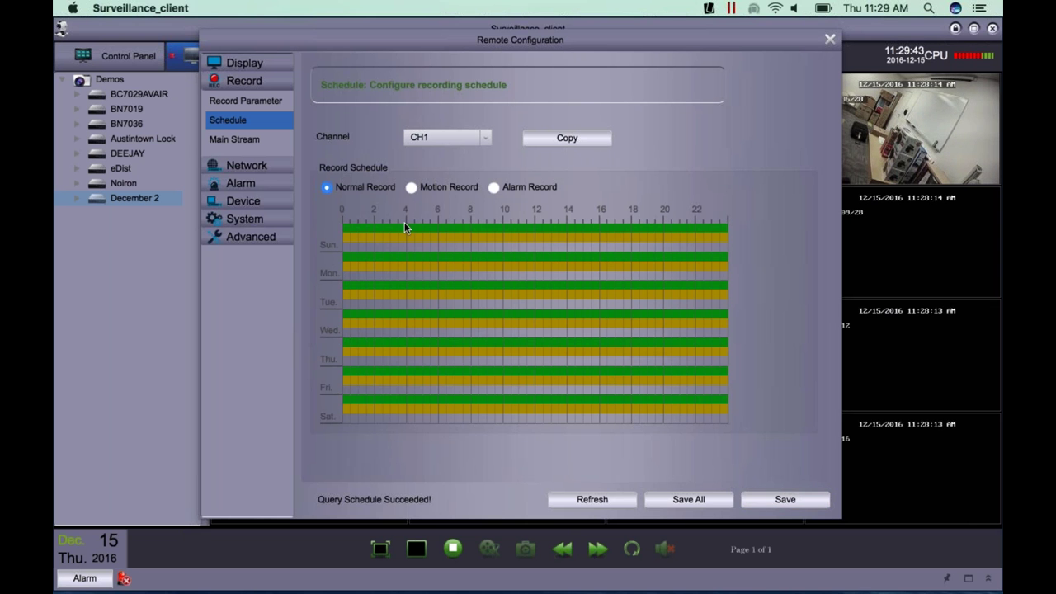
pyautogui.click(410, 188)
pyautogui.moveTo(370, 242); pyautogui.dragTo(777, 507)
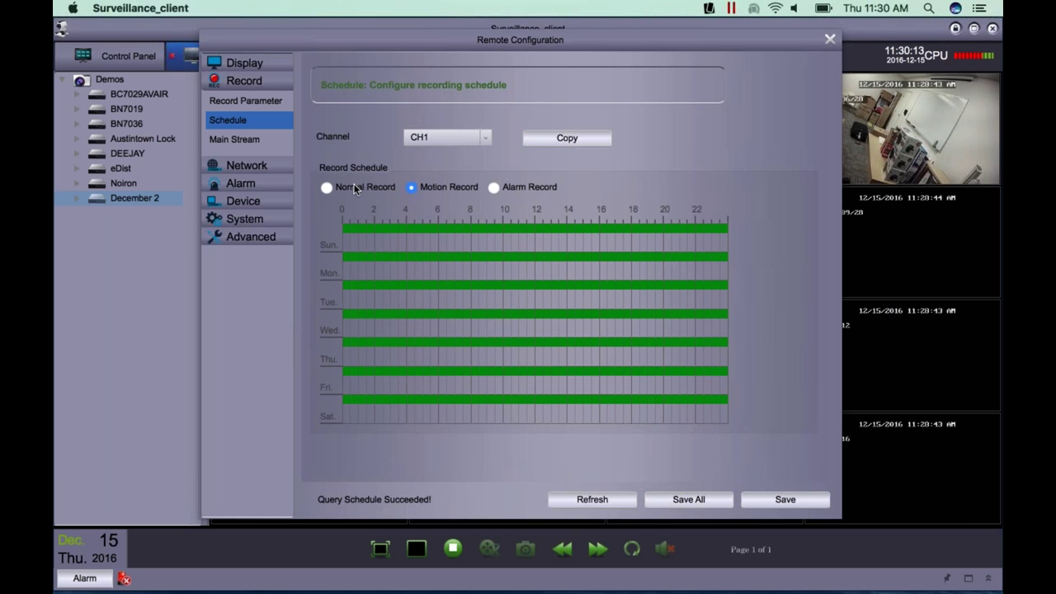
# - Erase the Normal Record schedule and fill the whole week with Motion Record
pyautogui.click(328, 187)
pyautogui.moveTo(346, 228)
pyautogui.mouseDown()
pyautogui.moveTo(519, 393)
pyautogui.moveTo(746, 558)
pyautogui.mouseUp()
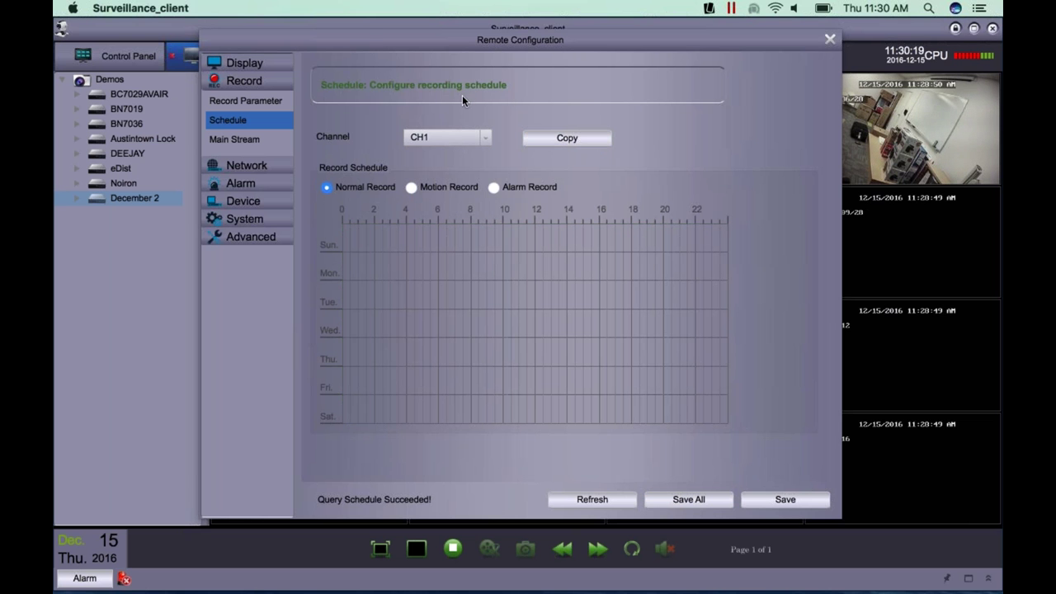
pyautogui.click(411, 187)
pyautogui.moveTo(348, 229); pyautogui.dragTo(780, 494)
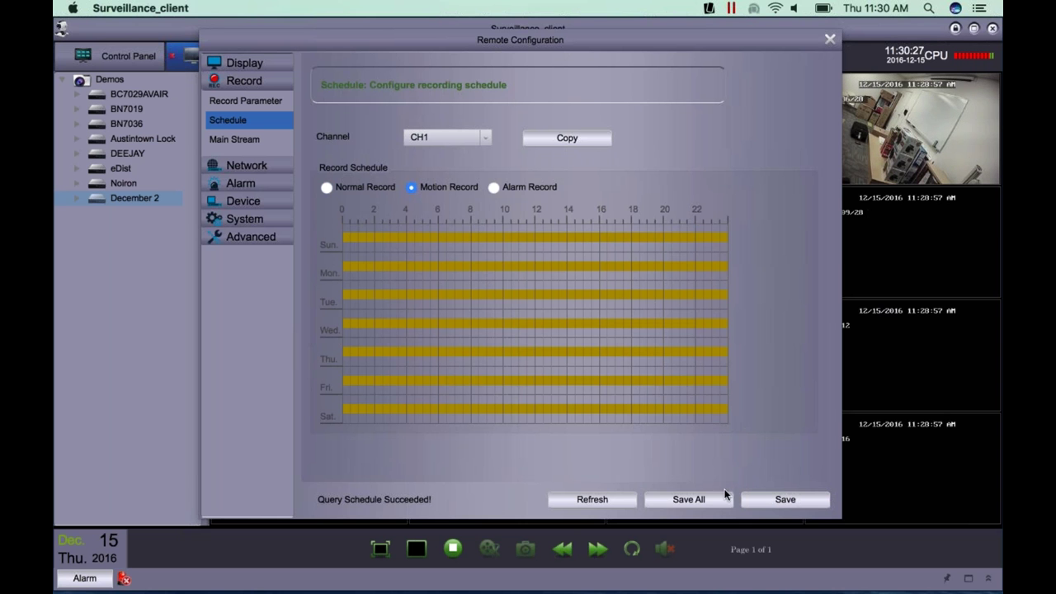
# - Copy CH1's motion schedule to all channels and Save All
pyautogui.click(605, 138)
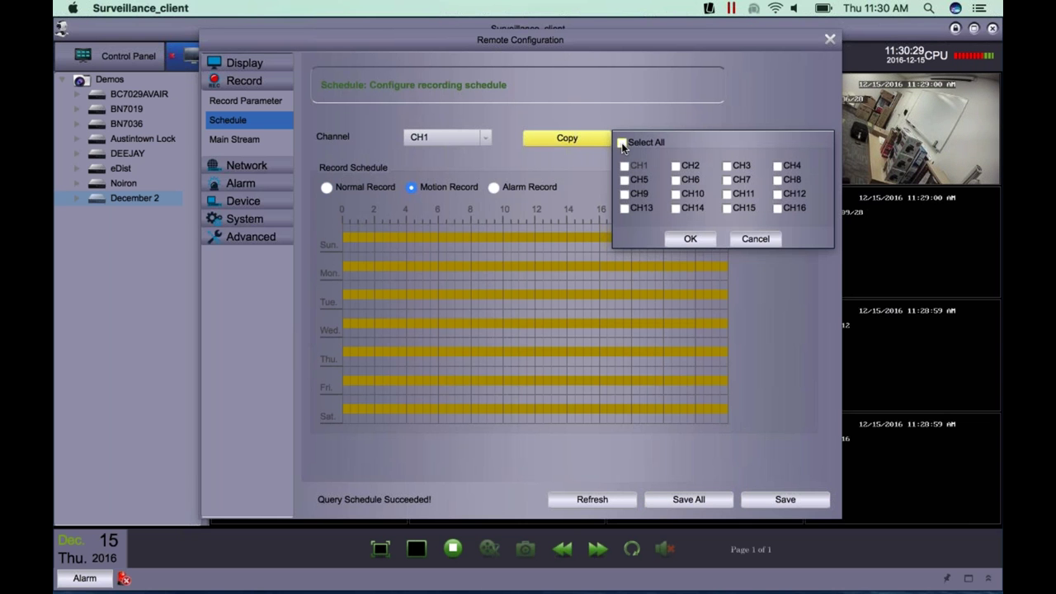
pyautogui.click(622, 142)
pyautogui.click(682, 239)
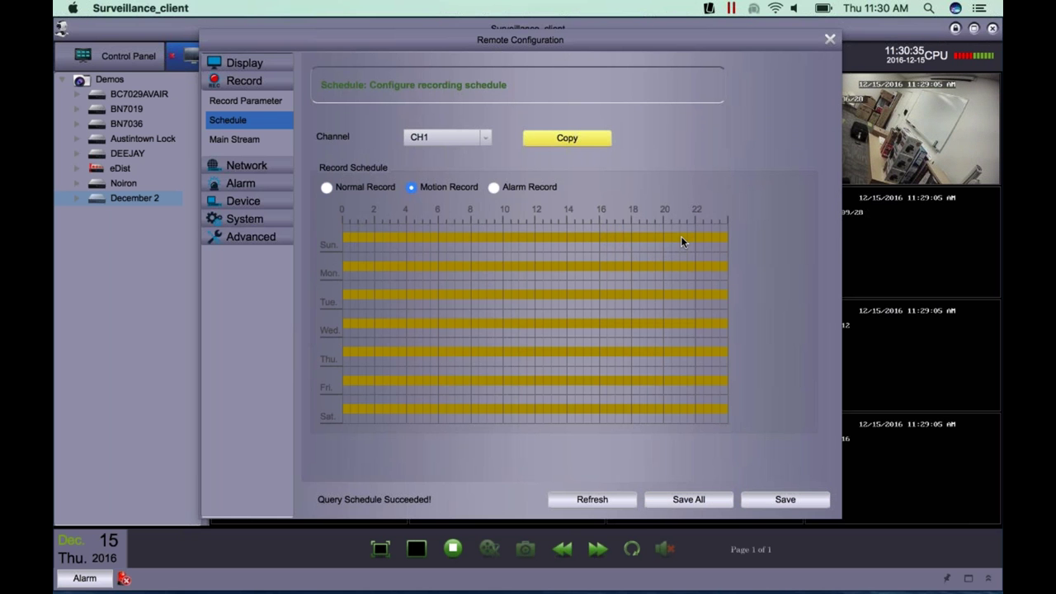
pyautogui.click(679, 500)
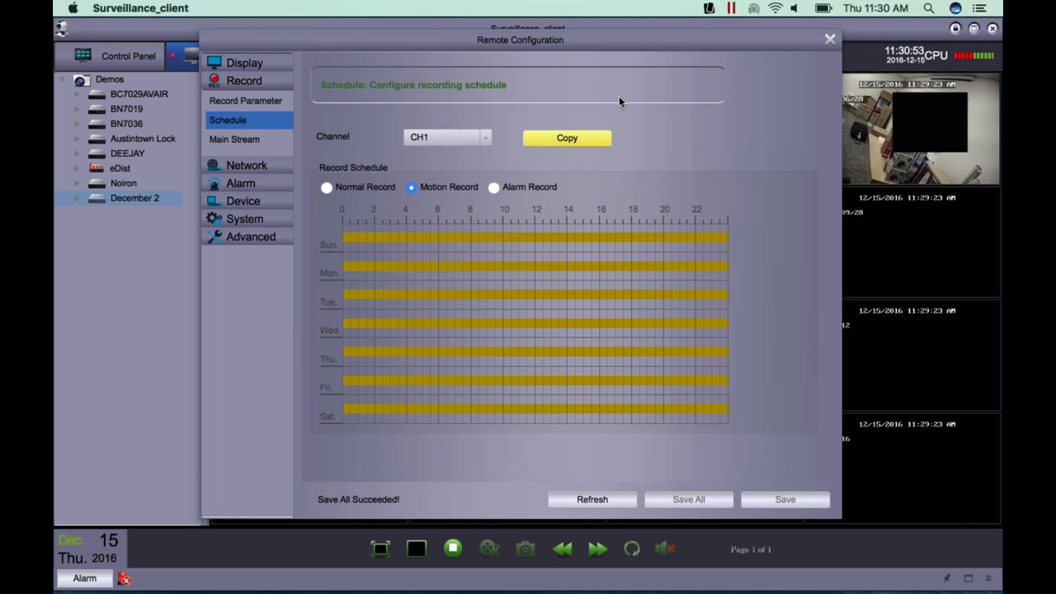
# - Review CH1's Main Stream settings, keeping 1080P resolution at 15 FPS and bitrate 4096
pyautogui.click(233, 140)
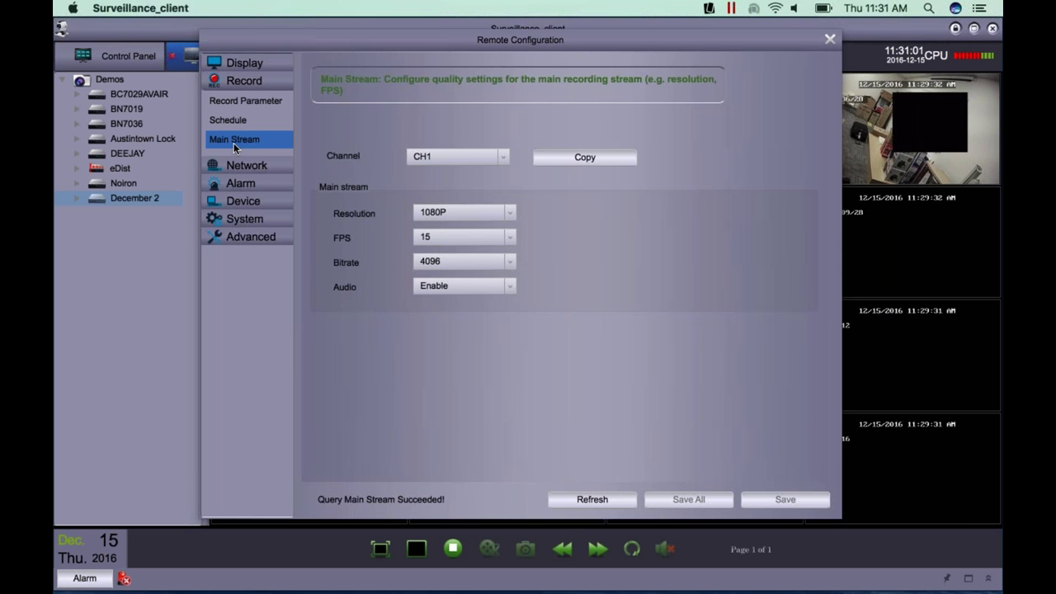
pyautogui.click(437, 212)
pyautogui.click(544, 216)
pyautogui.click(445, 212)
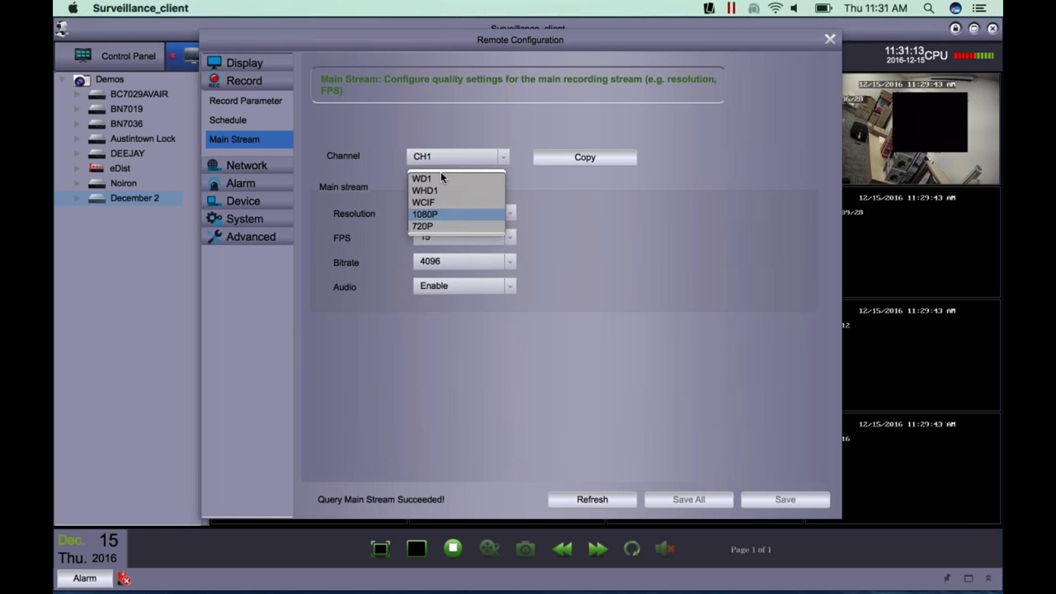
pyautogui.click(448, 213)
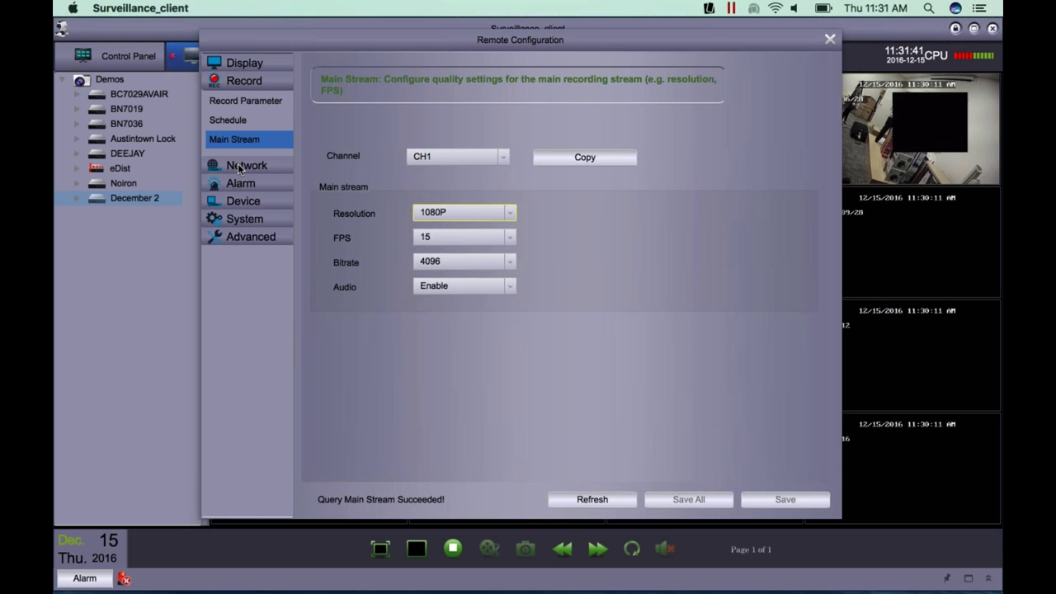
# - Check the recorder's DHCP IP settings, then view CH1's Sub Stream settings (14 FPS, bitrate 256)
pyautogui.click(239, 166)
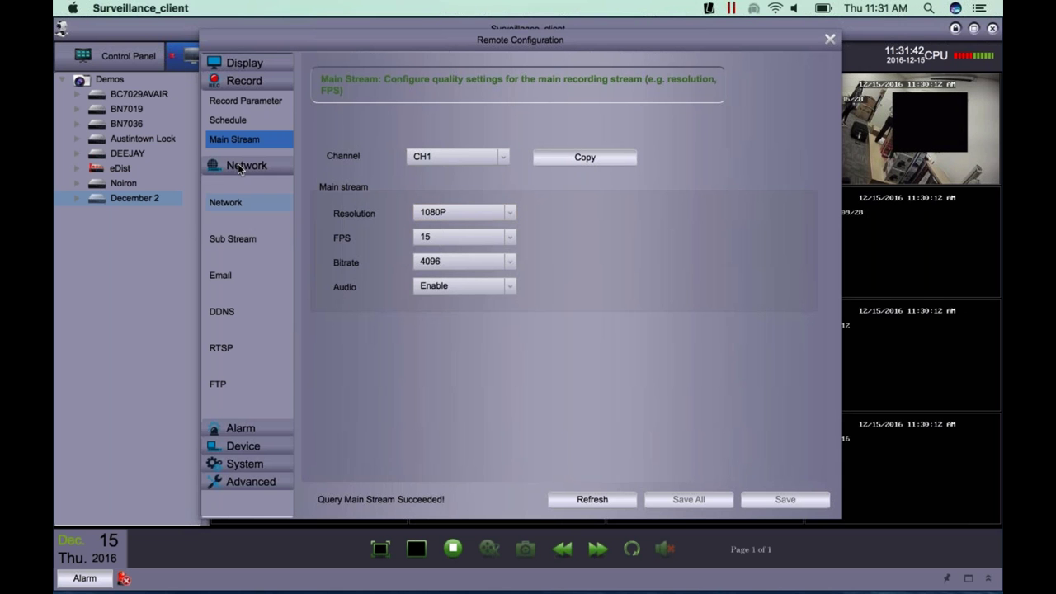
pyautogui.click(226, 204)
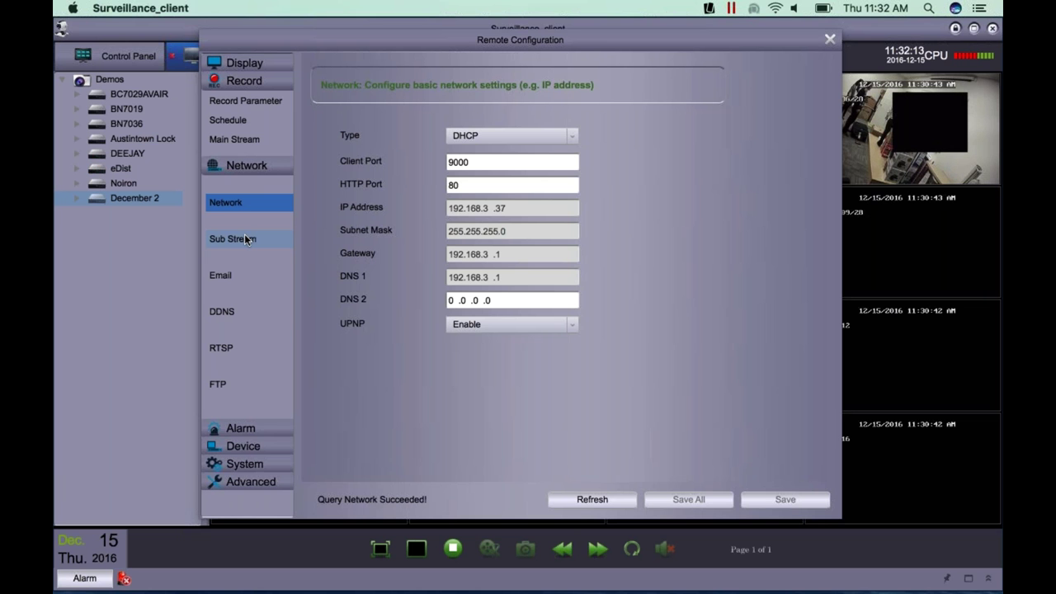
pyautogui.click(245, 239)
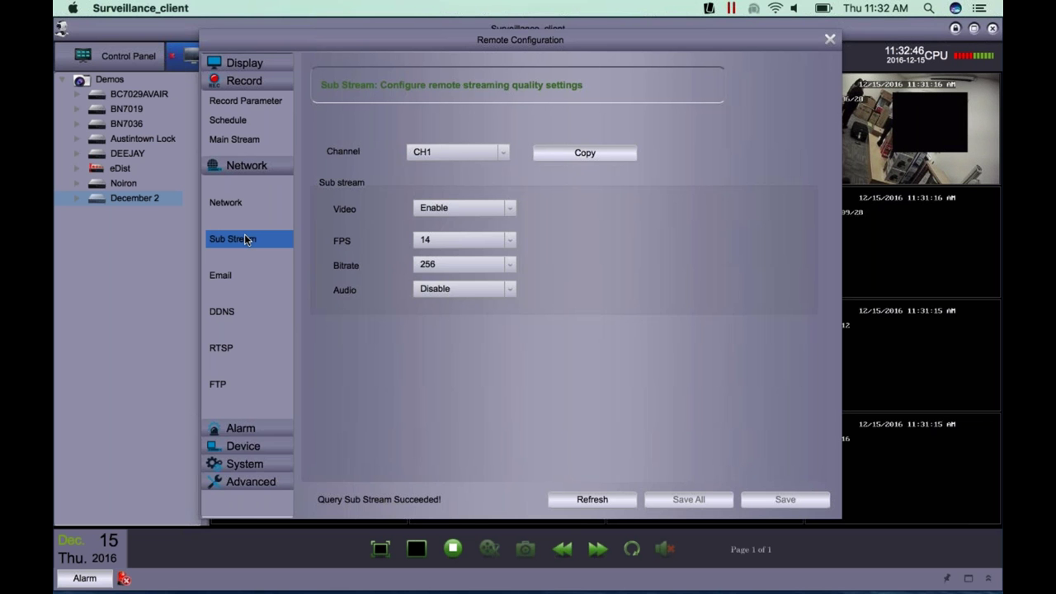
# - Show the Email alert page: email disabled, SMTP port 25, 3Min interval
pyautogui.click(224, 279)
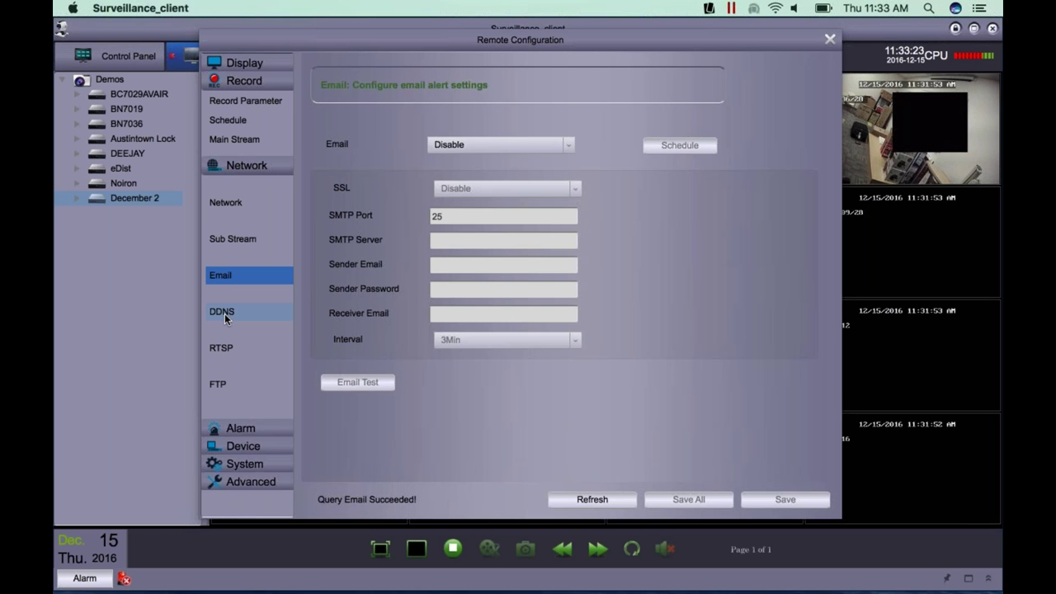
# - Confirm DDNS is turned off and expand the Alarm settings group
pyautogui.click(224, 314)
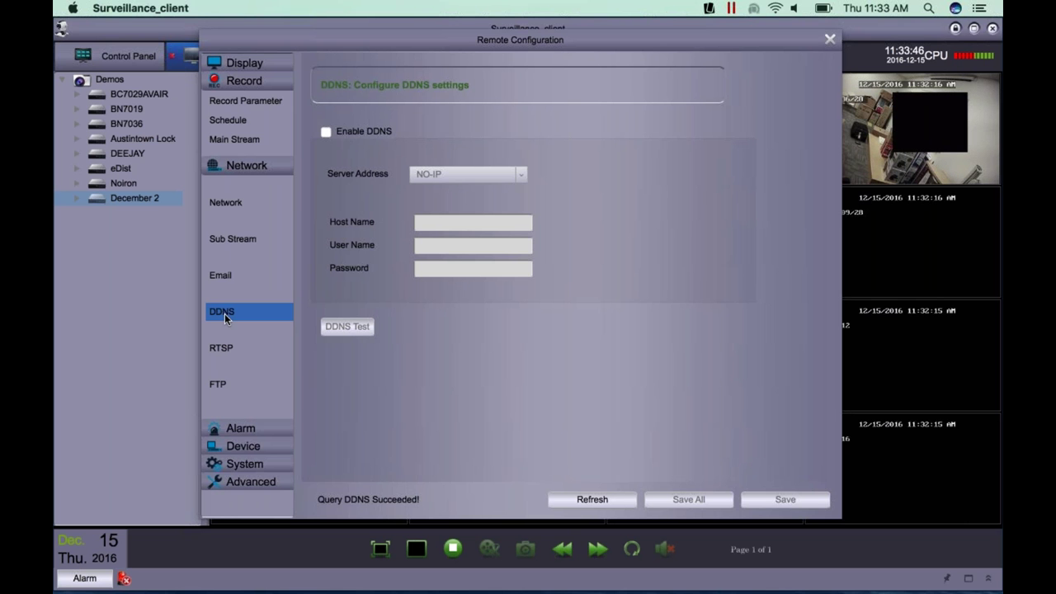
pyautogui.click(235, 428)
pyautogui.scroll(-3, 235, 428)
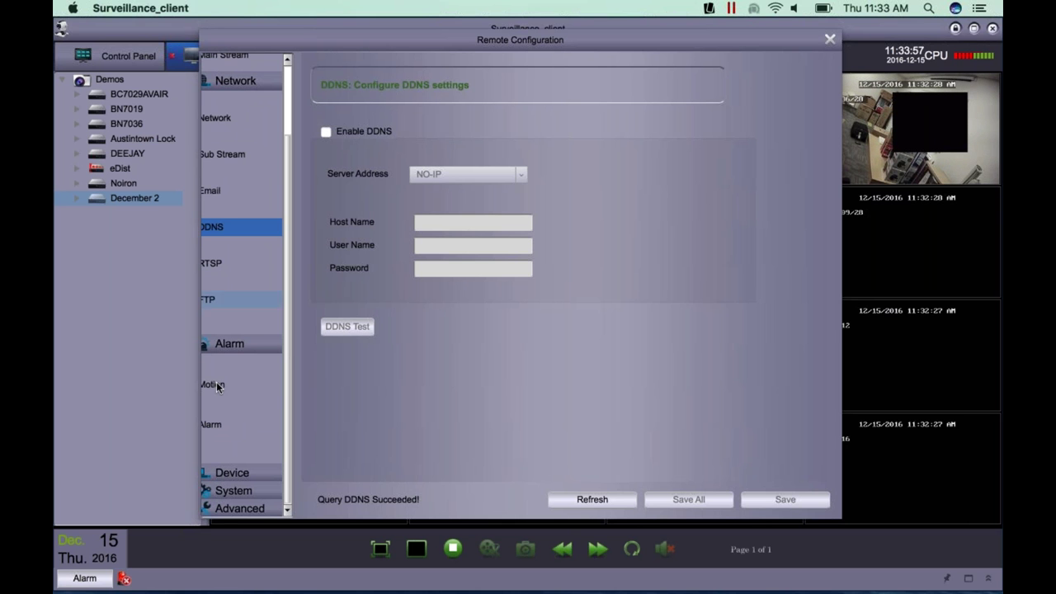
# - Reopen December 2's Remote Configuration and go to Alarm > Motion for CH1
pyautogui.click(830, 41)
pyautogui.rightClick(135, 197)
pyautogui.click(185, 281)
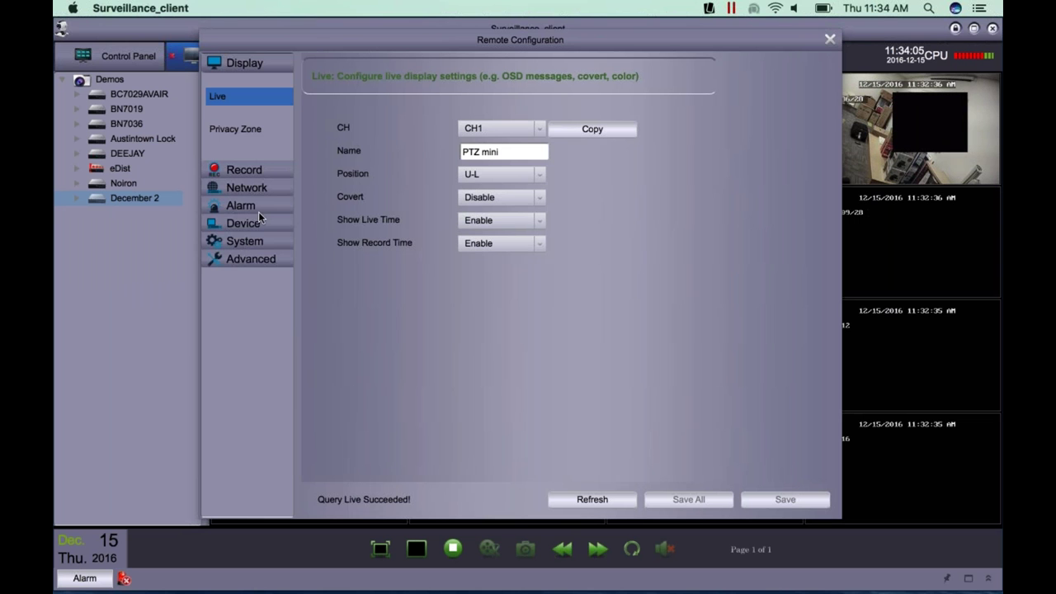
pyautogui.click(240, 206)
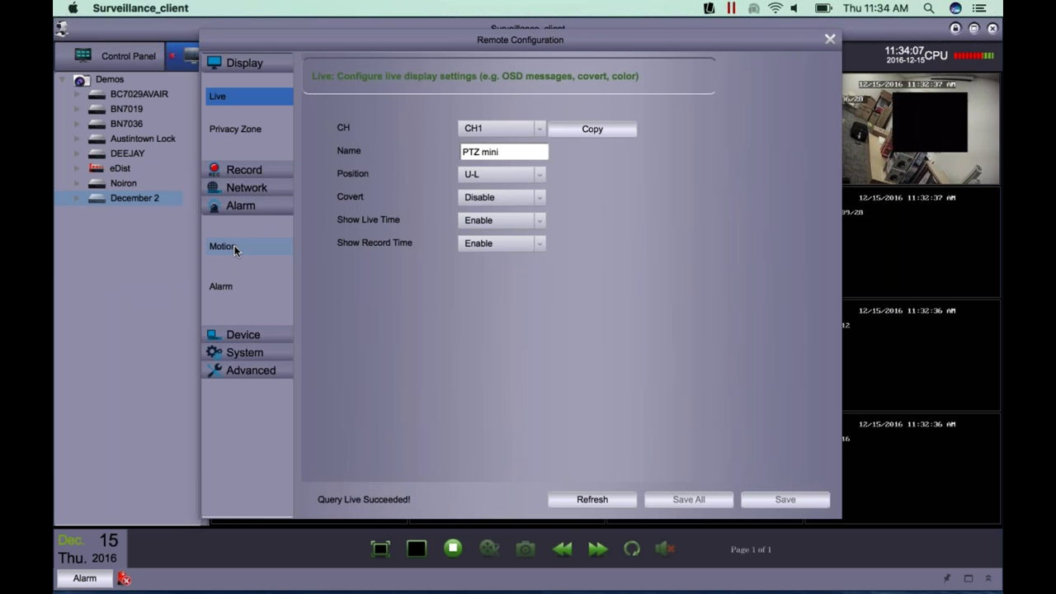
pyautogui.click(235, 246)
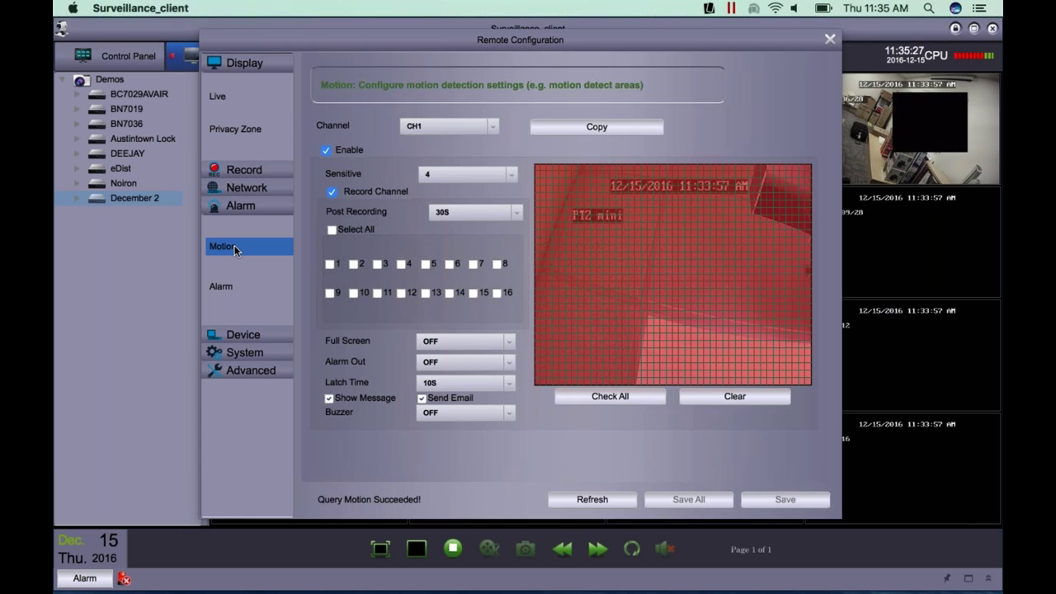
# - Quit Surveillance_client with Cmd+Q from the Remote Configuration window, leaving the crash alert over Applications
pyautogui.press('super+q')
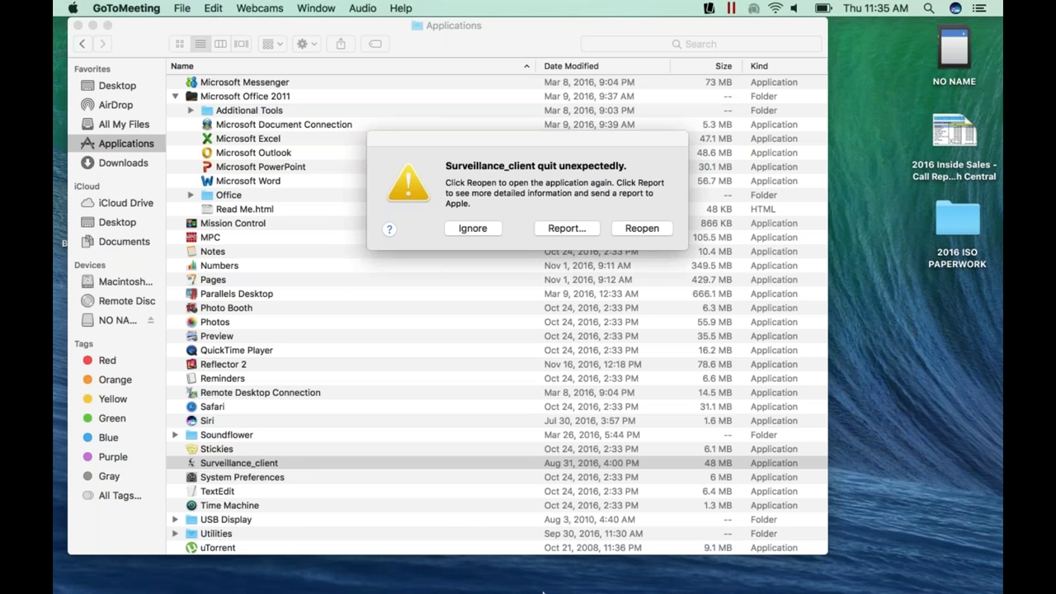
# - Reopen the crashed client, log in, and bring up December 2's menu under Demos
pyautogui.click(635, 229)
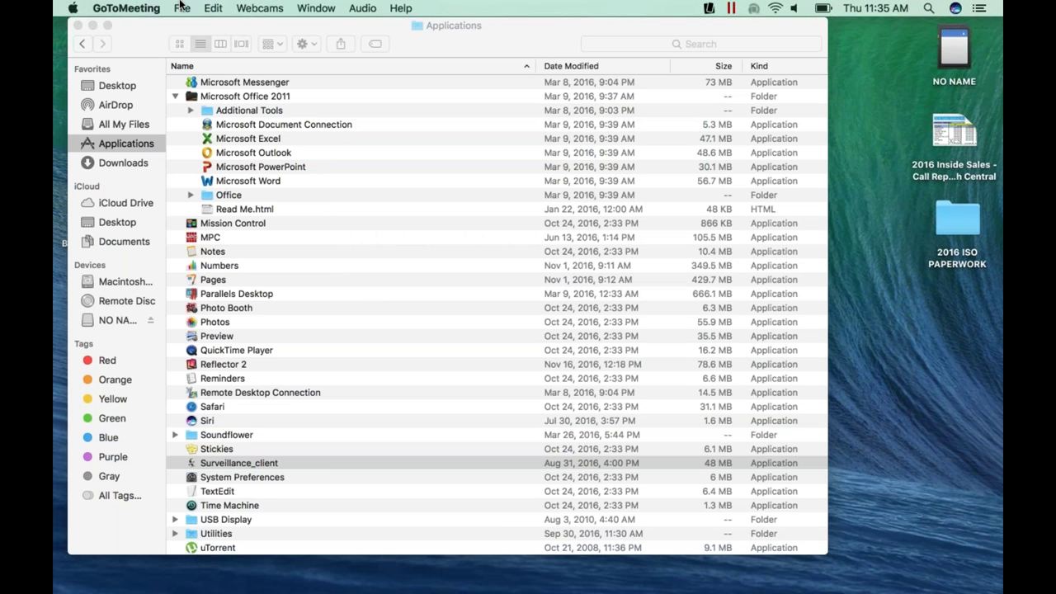
pyautogui.click(529, 337)
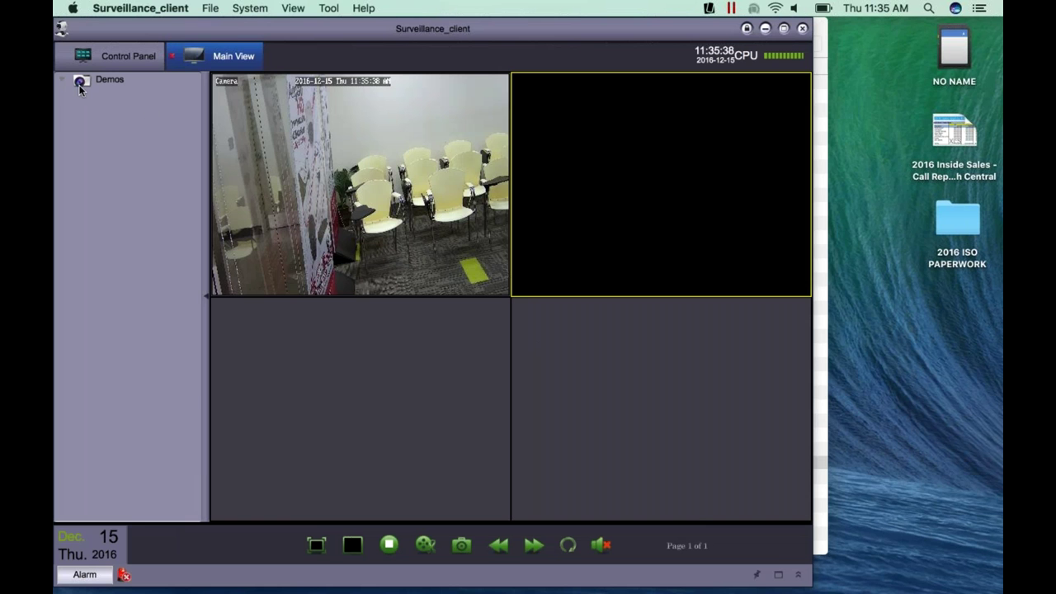
pyautogui.click(63, 80)
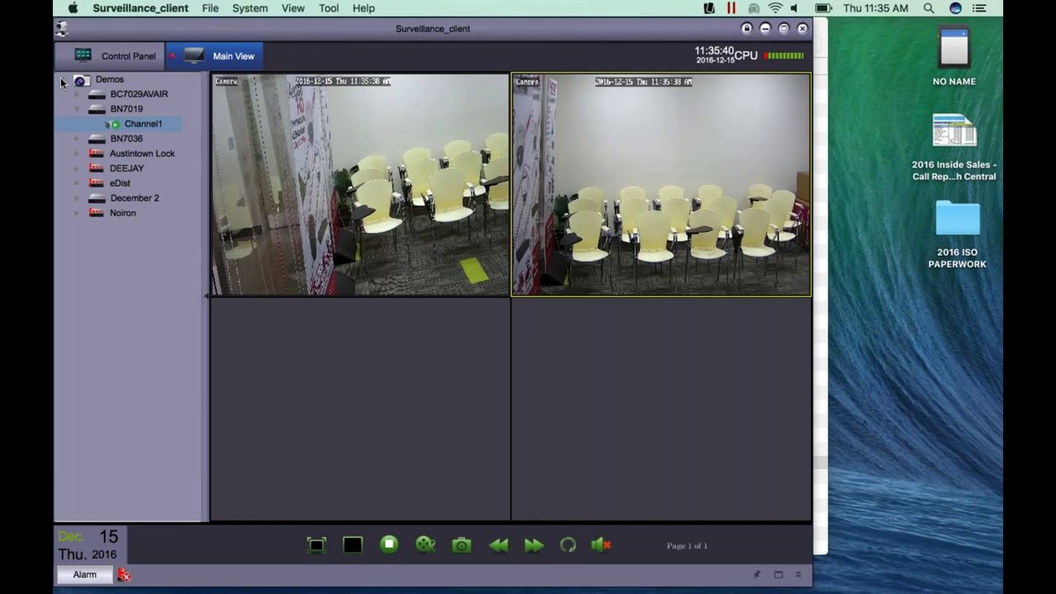
pyautogui.rightClick(142, 198)
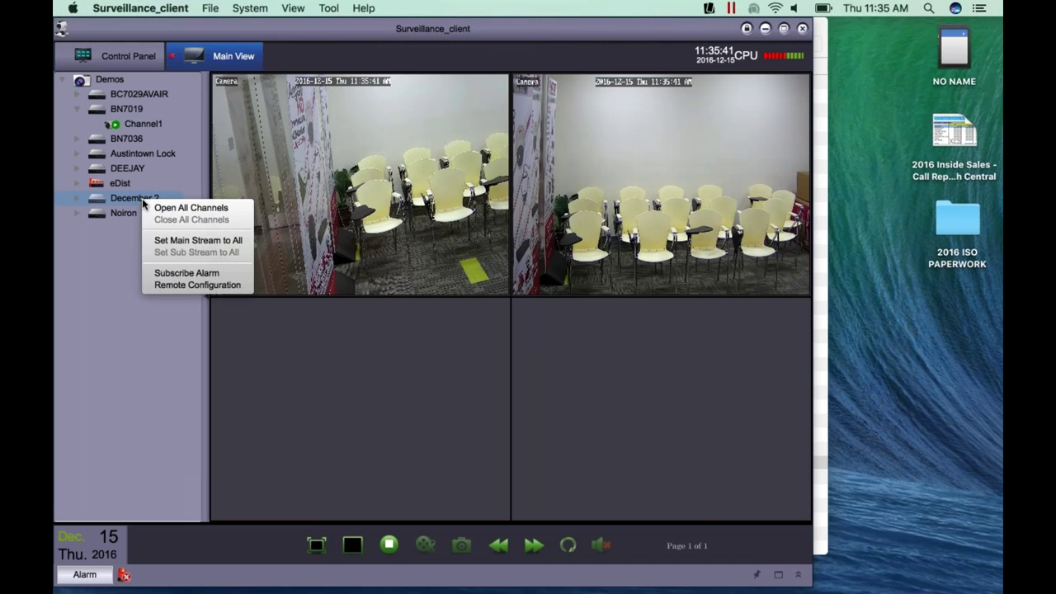
# - Open December 2's Remote Configuration and review Motion, then Alarm (IO-1, 10S latch, CH1, 30S post-recording)
pyautogui.click(179, 283)
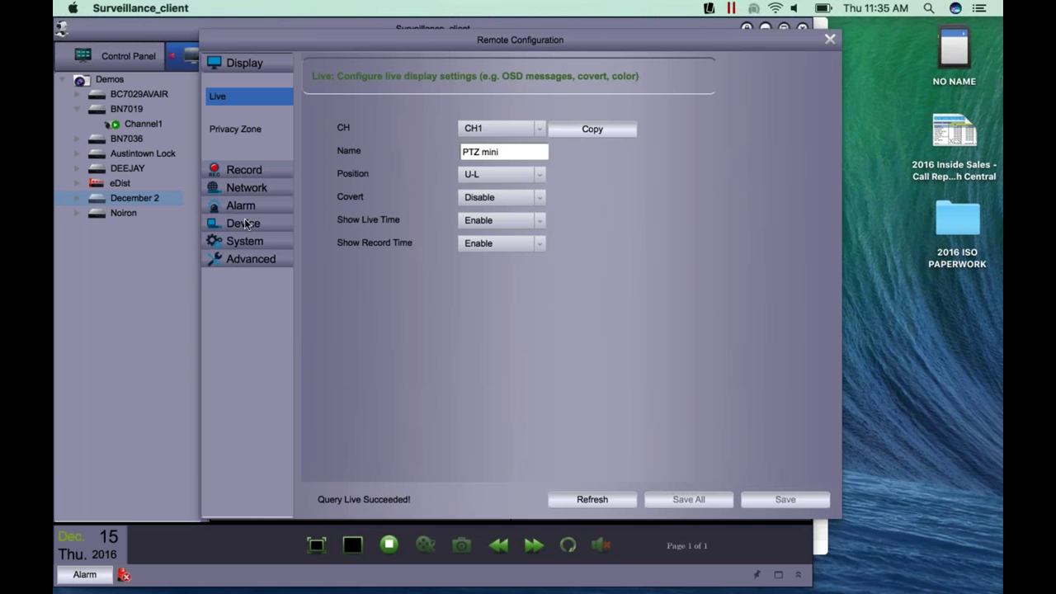
pyautogui.click(244, 207)
pyautogui.click(233, 252)
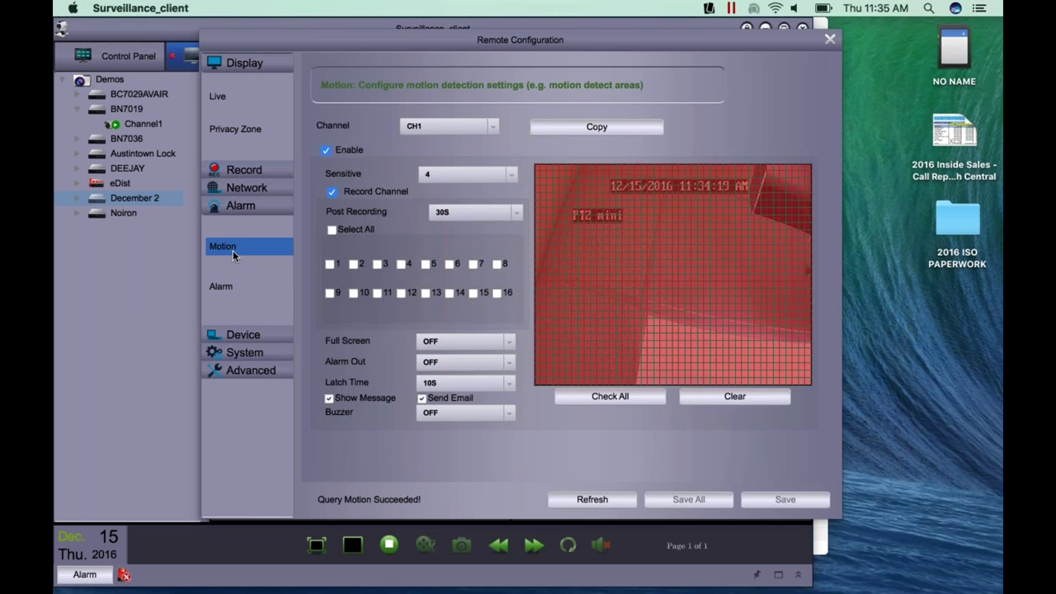
pyautogui.click(229, 287)
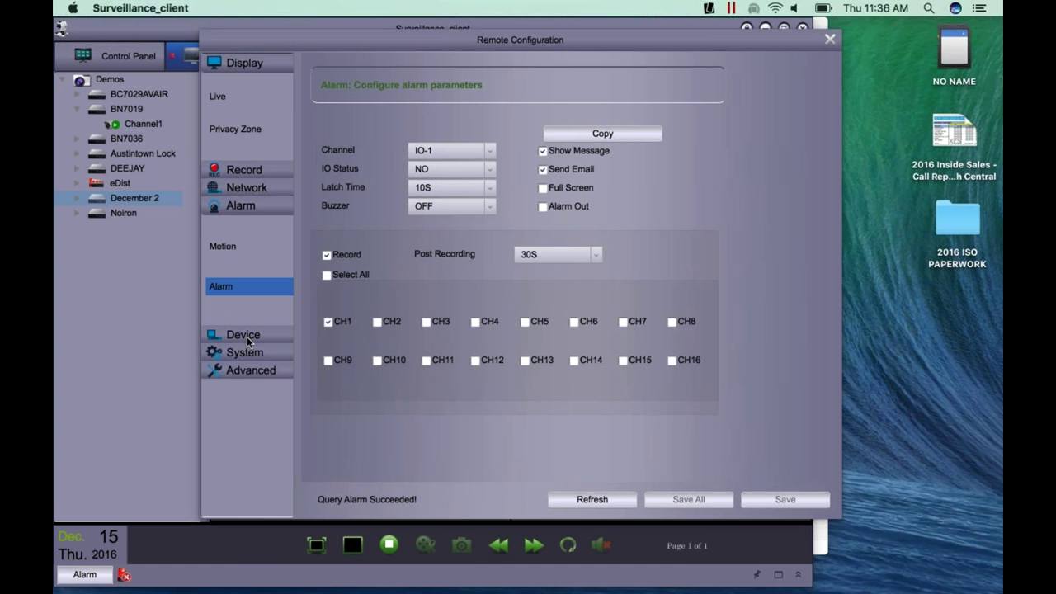
# - Expand Device, collapse Alarm and Display, and view HDD: FULL, 0M free of 1863G, overwrite Auto
pyautogui.click(246, 337)
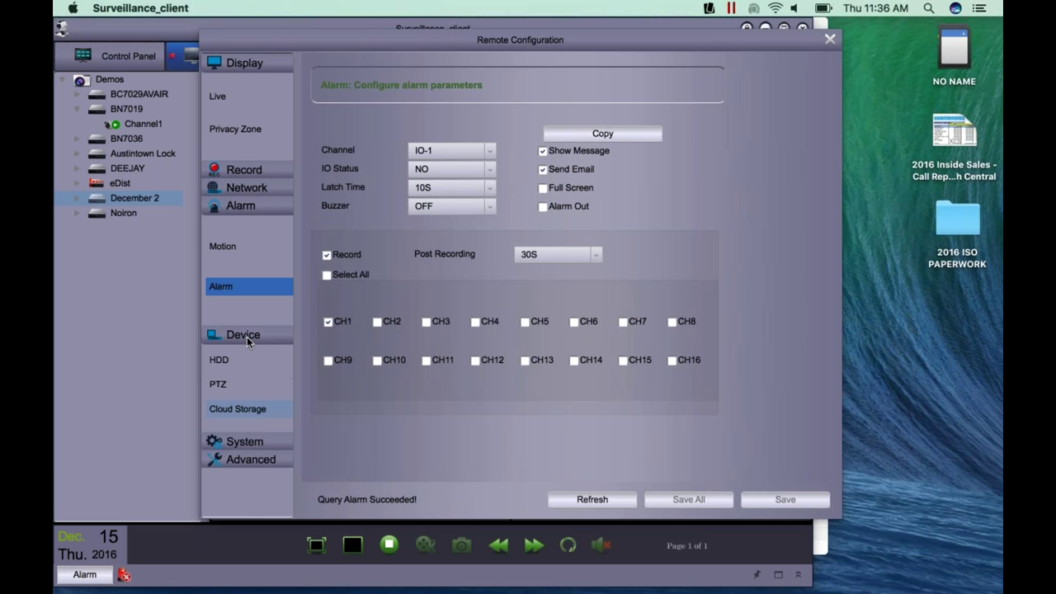
pyautogui.click(250, 207)
pyautogui.click(255, 66)
pyautogui.click(224, 159)
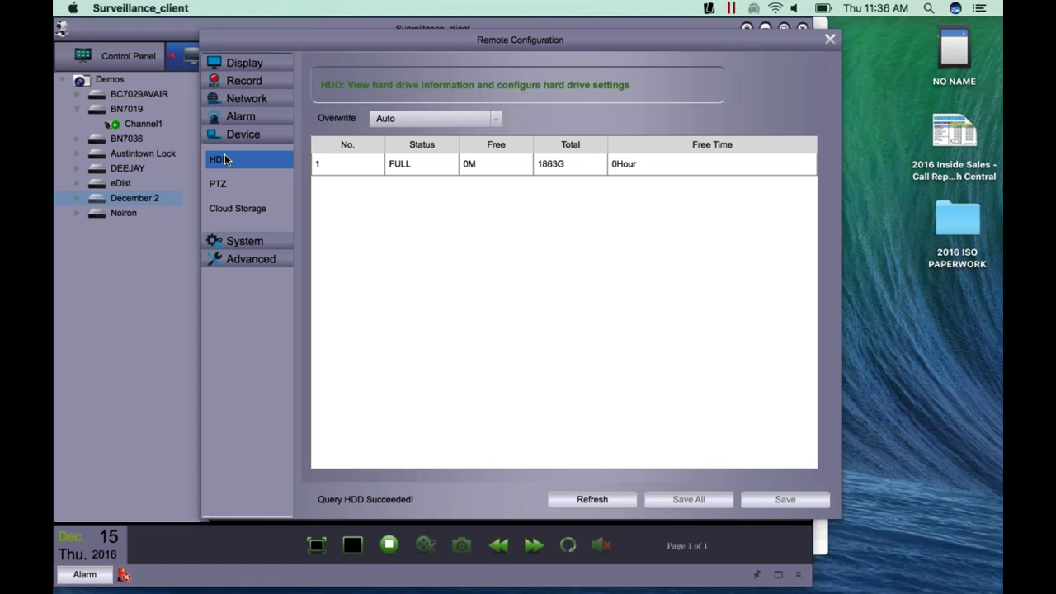
# - View CH1's PTZ settings: Pelco_D, 4800 baud, 8 data bits, 1 stop bit, cruise enabled
pyautogui.click(220, 186)
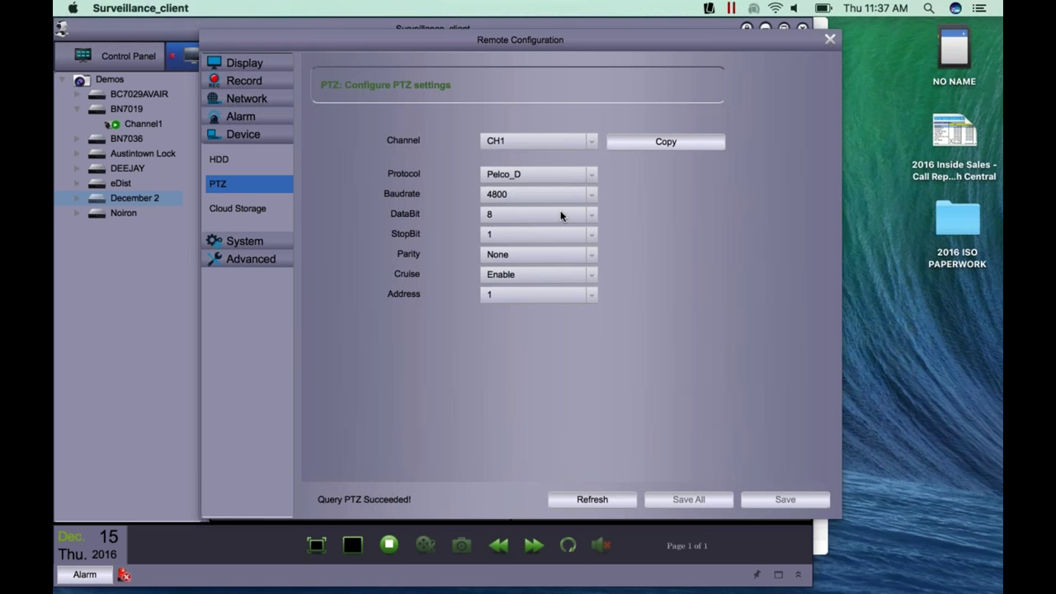
# - Set the PTZ protocol to COAX, then view Cloud Storage (disabled, Dropbox, 1Min, CloudDVR)
pyautogui.click(573, 174)
pyautogui.click(540, 199)
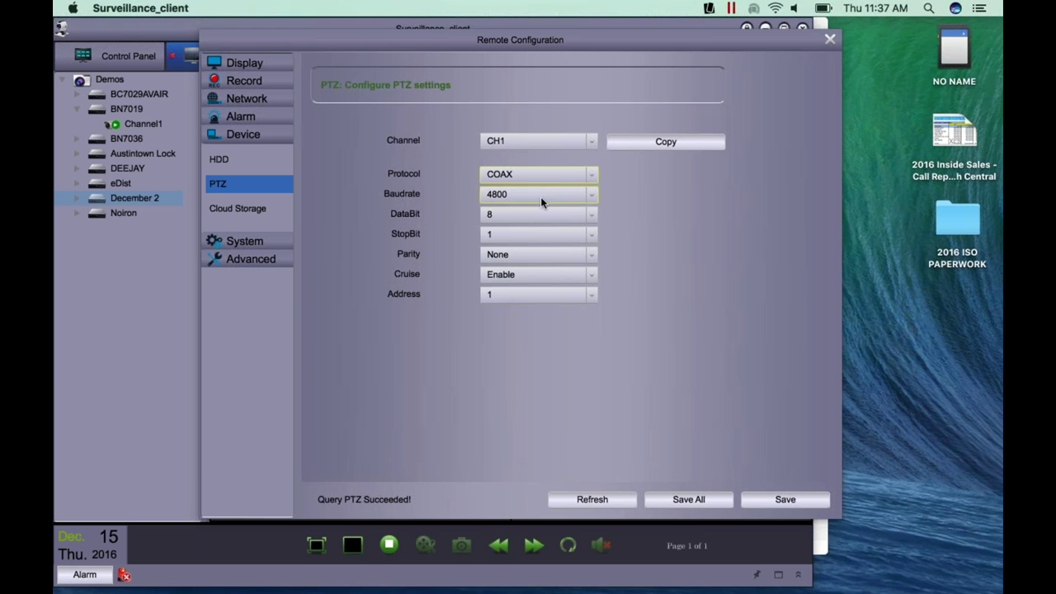
pyautogui.click(232, 211)
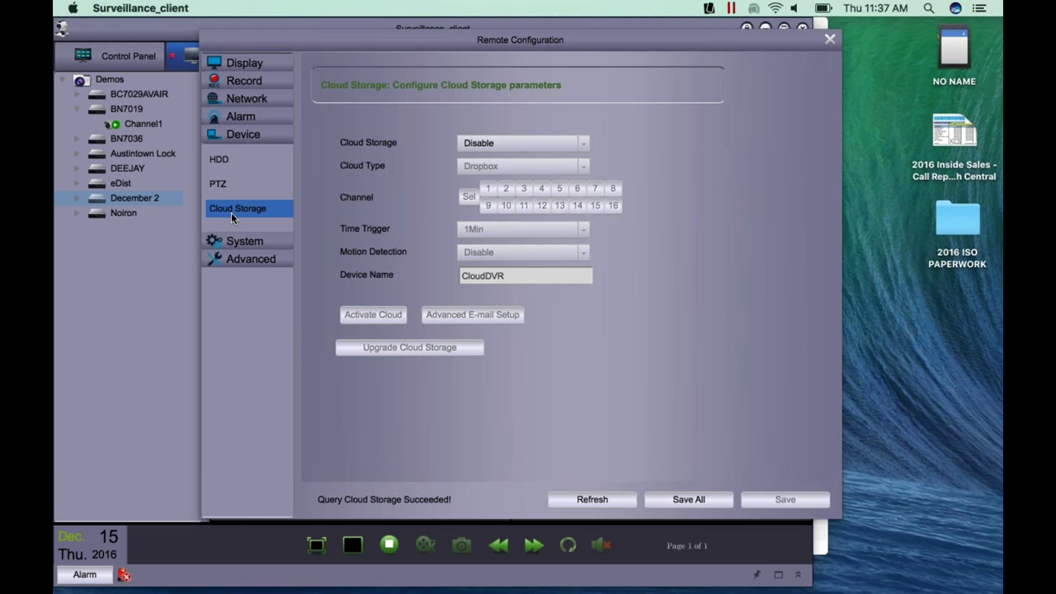
# - Show System General settings: date 12/15/2016, 12 Hour time, English, NTSC, daylight saving and NTP off
pyautogui.click(237, 247)
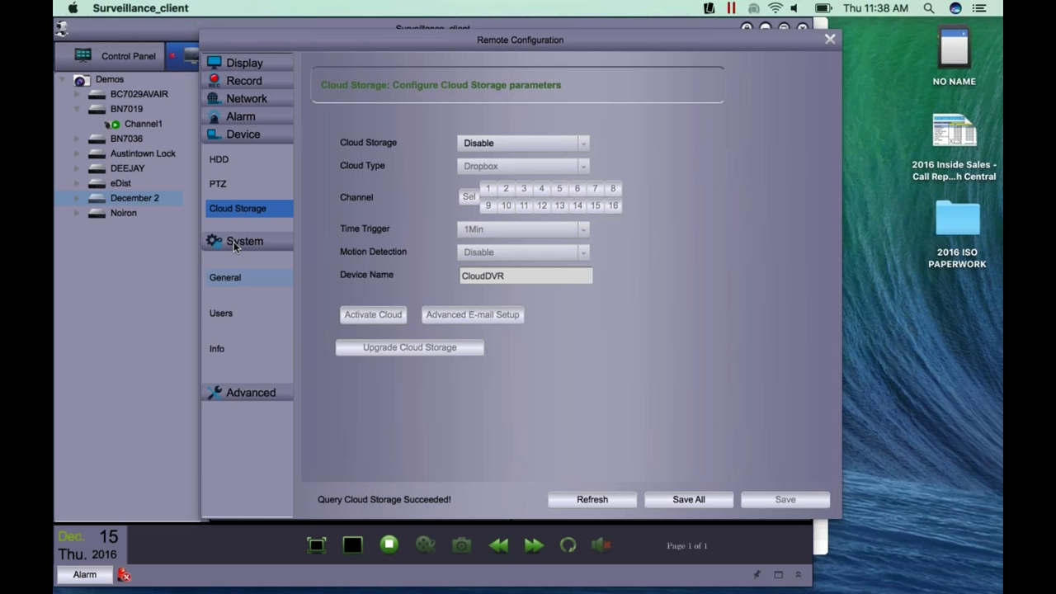
pyautogui.click(242, 133)
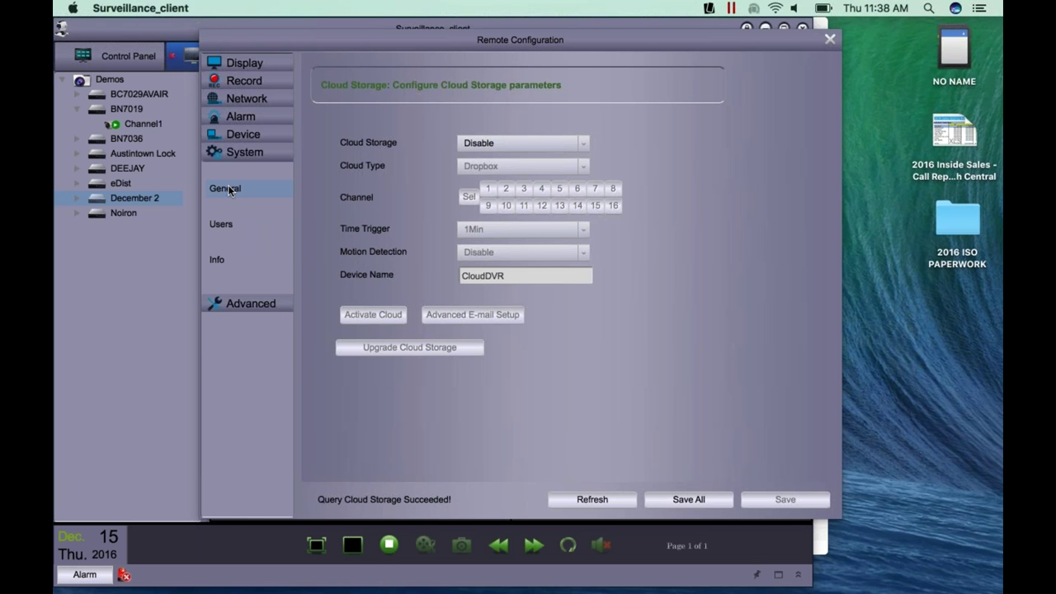
pyautogui.click(230, 190)
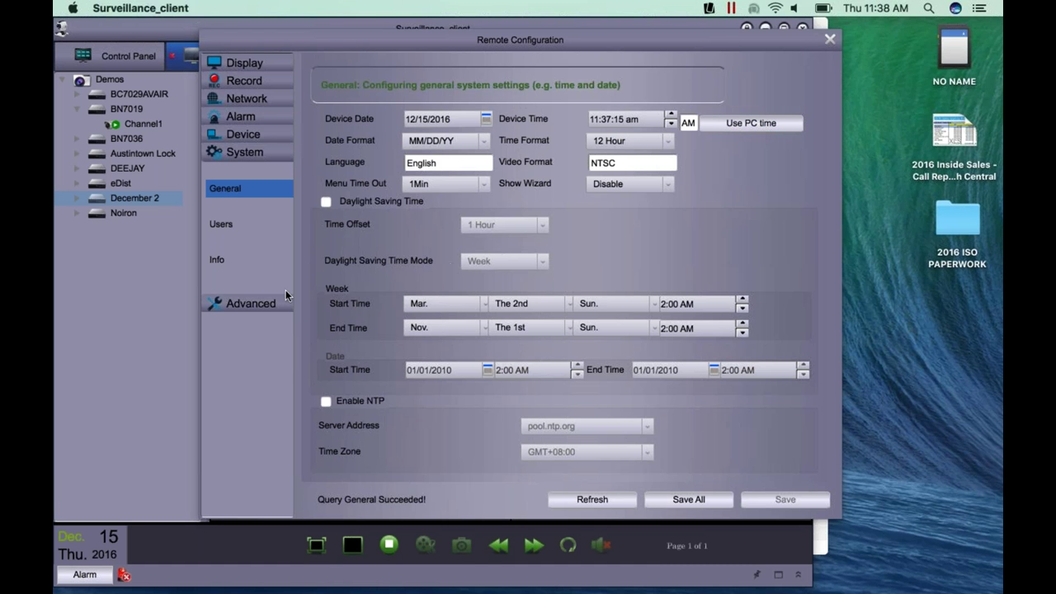
# - Collapse System and show Advanced's Firmware Update page, with no update file chosen
pyautogui.click(251, 154)
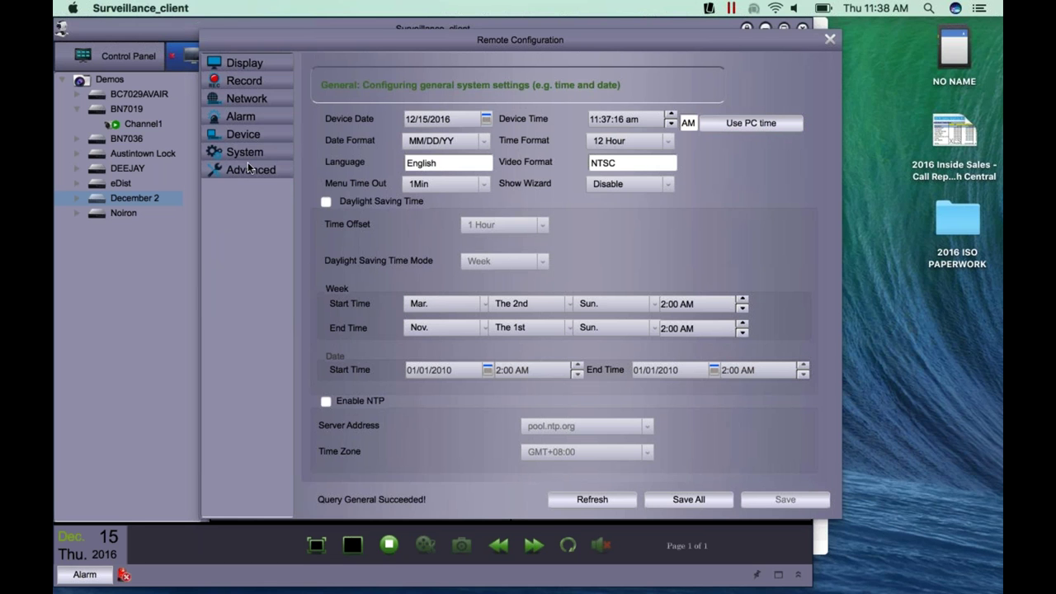
pyautogui.click(250, 170)
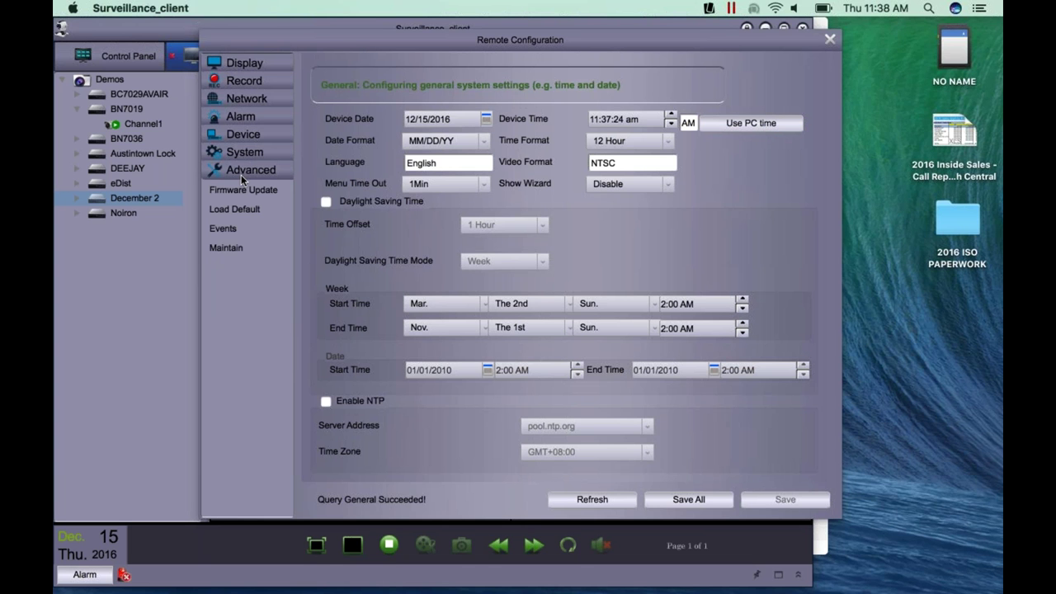
pyautogui.click(239, 193)
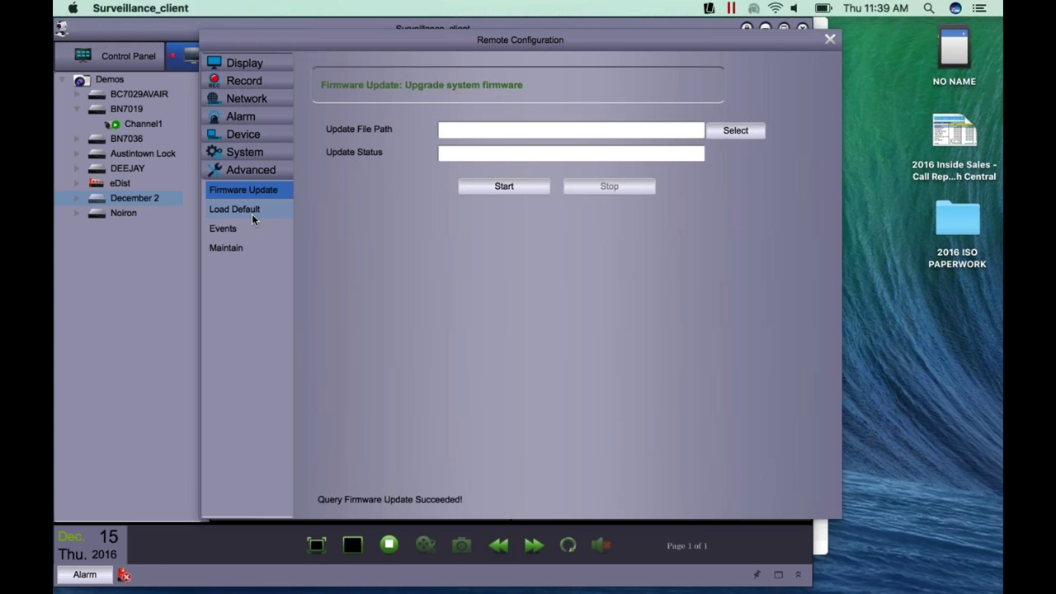
# - Review Load Default options, then the Disk Full event: alarm out OFF, 10S buzzer, message and email on
pyautogui.click(253, 220)
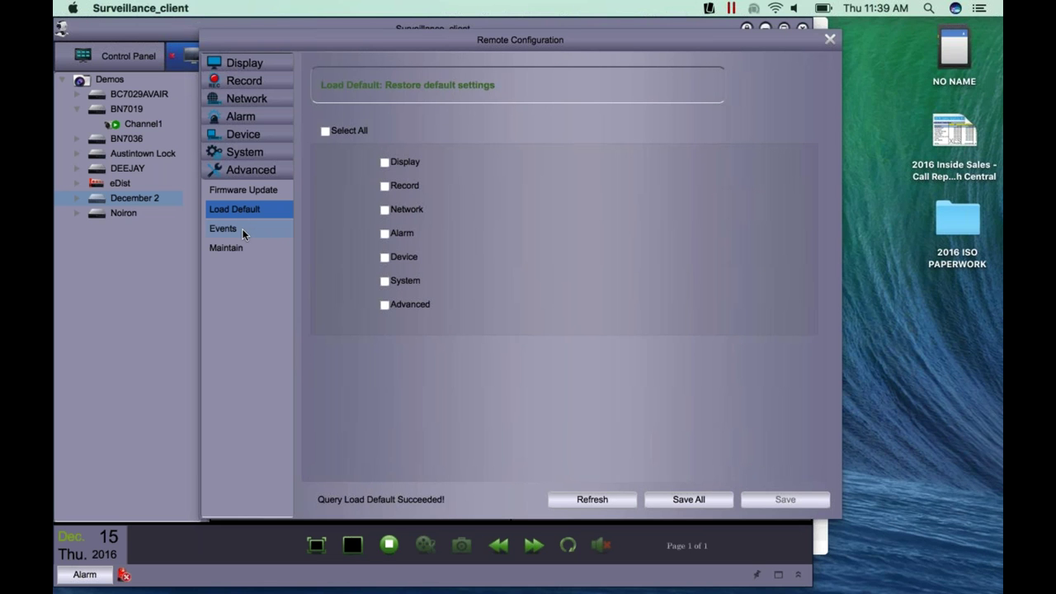
pyautogui.click(241, 228)
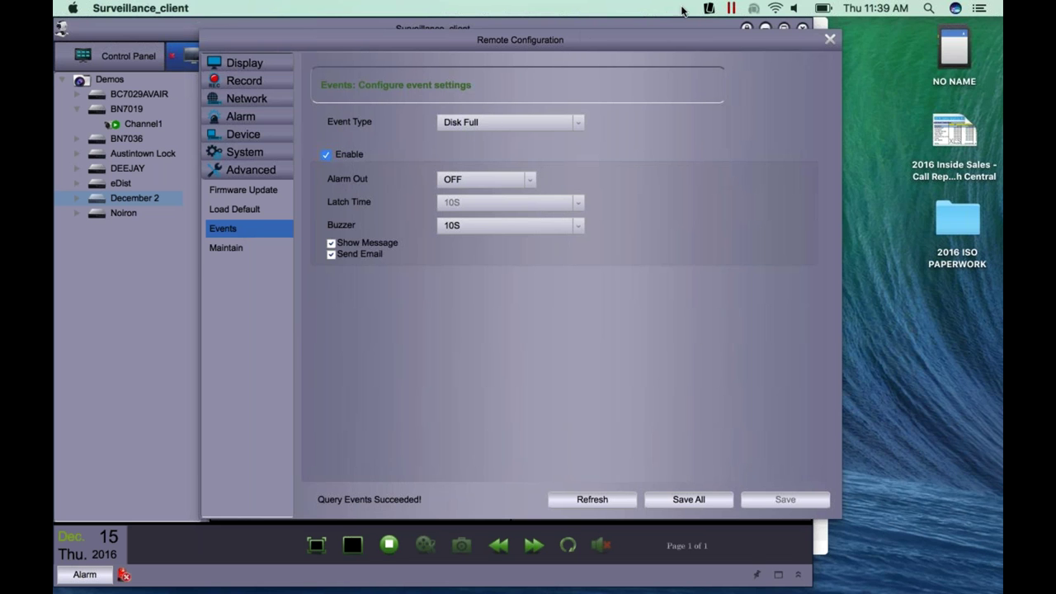
# - View the Maintain settings under Advanced, where auto reboot is disabled
pyautogui.click(222, 256)
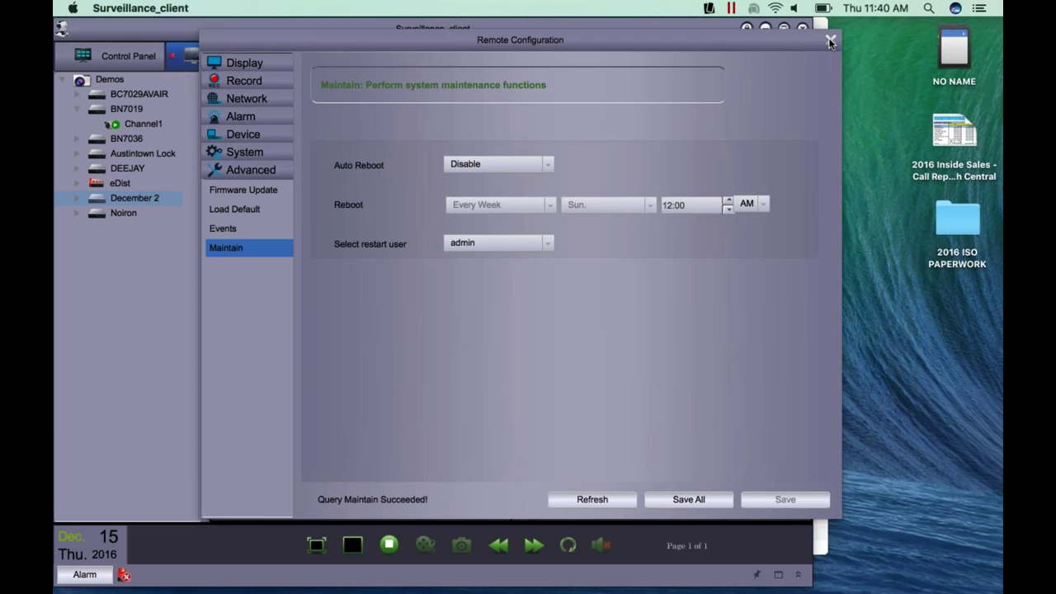
# - Close Remote Configuration, stop the live Main View, and open Remote Playback
pyautogui.click(831, 41)
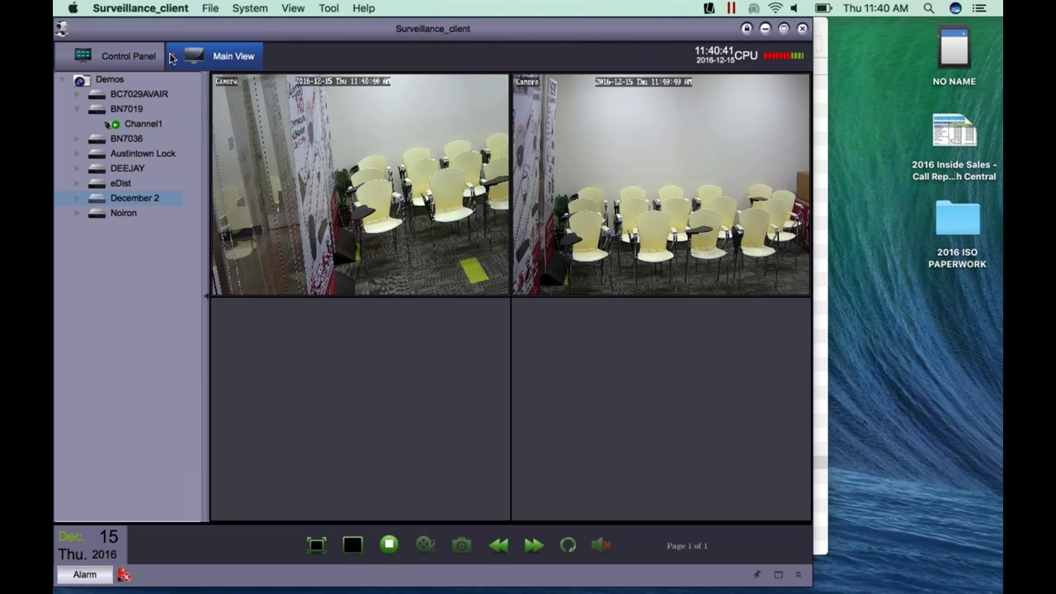
pyautogui.moveTo(159, 99); pyautogui.dragTo(581, 423)
pyautogui.click(525, 306)
pyautogui.click(229, 119)
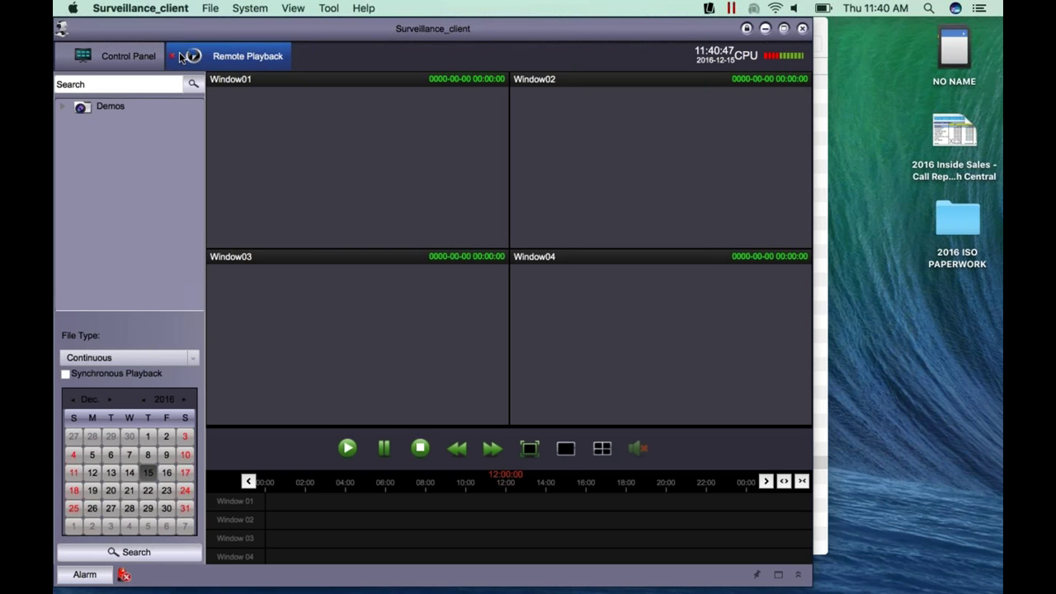
# - Select Channel4 of the Demos December 2 device and search its December 14 recordings
pyautogui.click(175, 59)
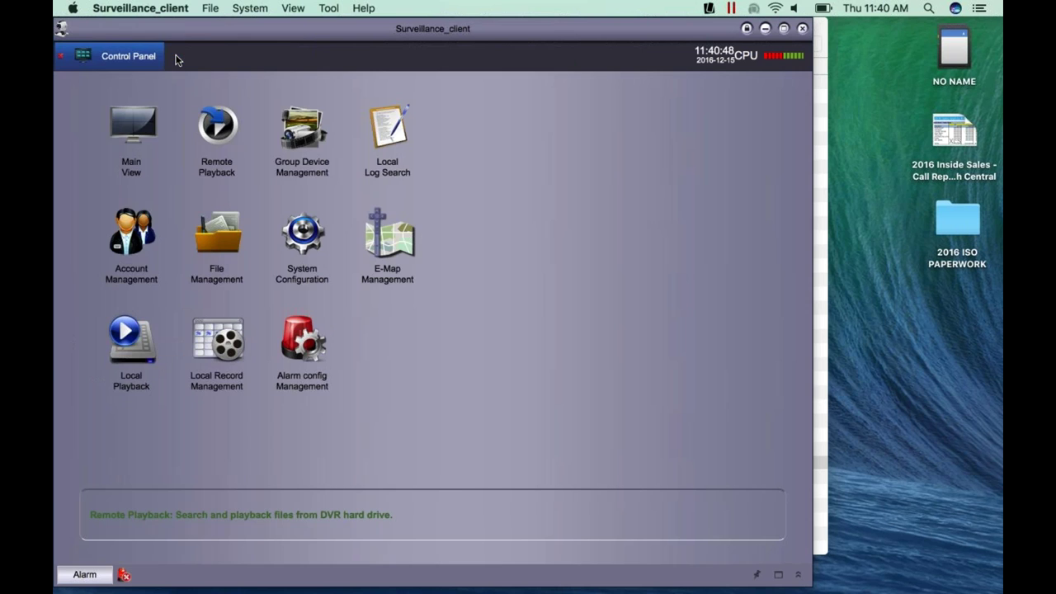
pyautogui.click(216, 132)
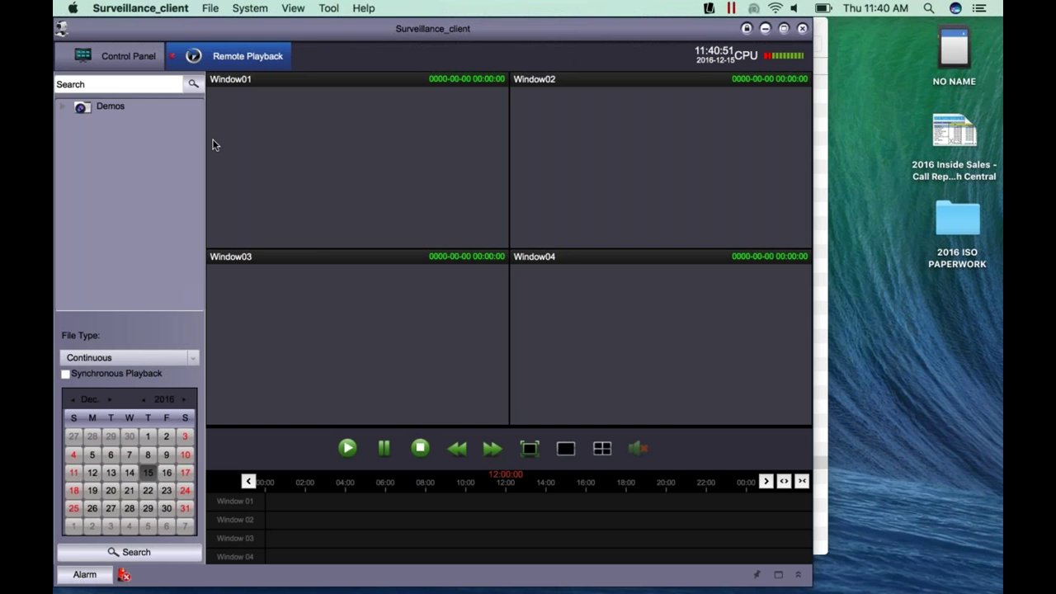
pyautogui.click(63, 107)
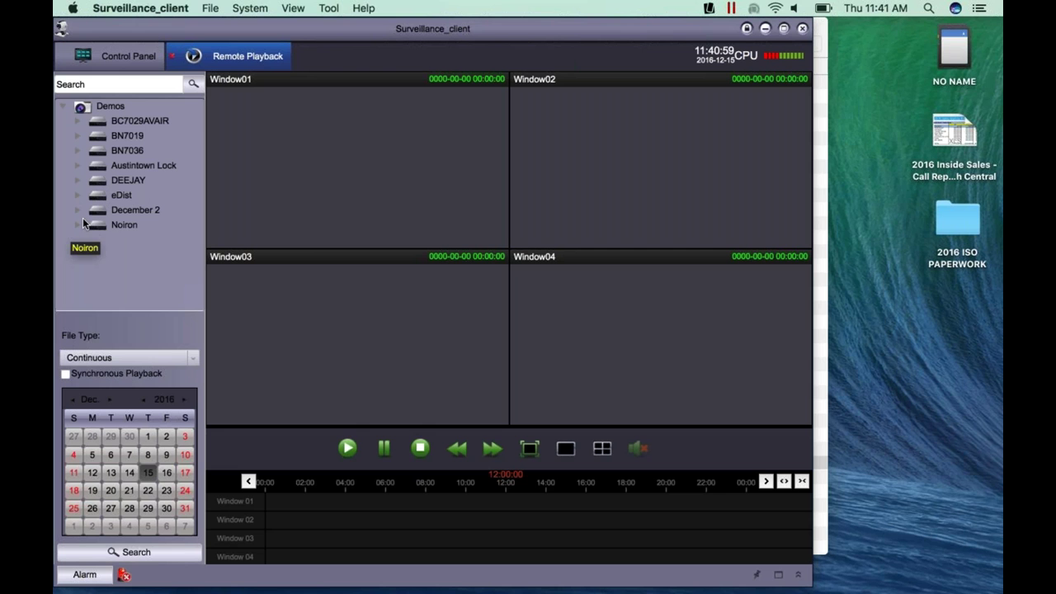
pyautogui.click(78, 211)
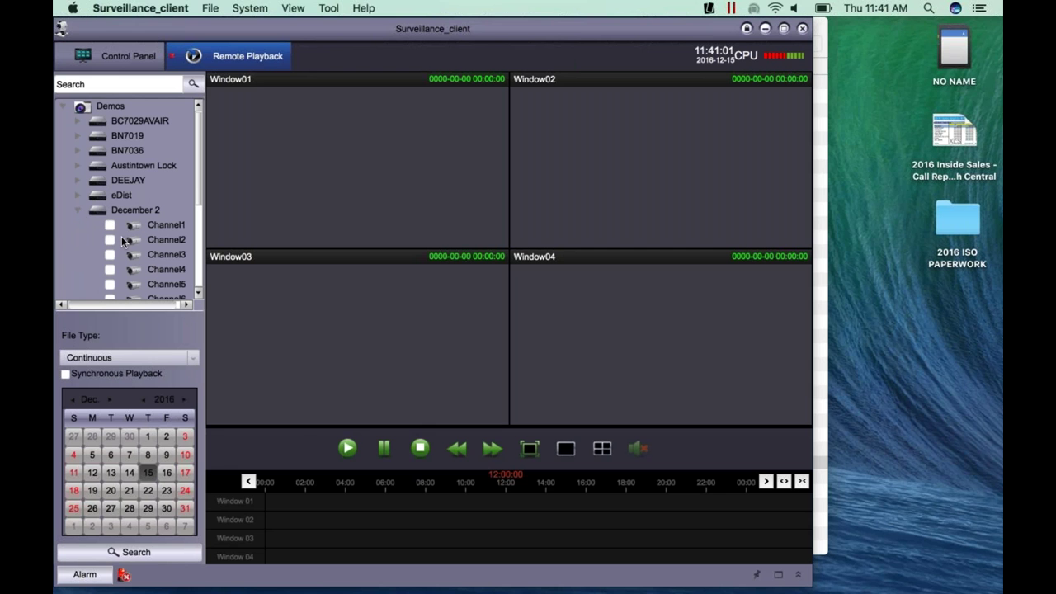
pyautogui.scroll(-1, 121, 236)
pyautogui.click(109, 248)
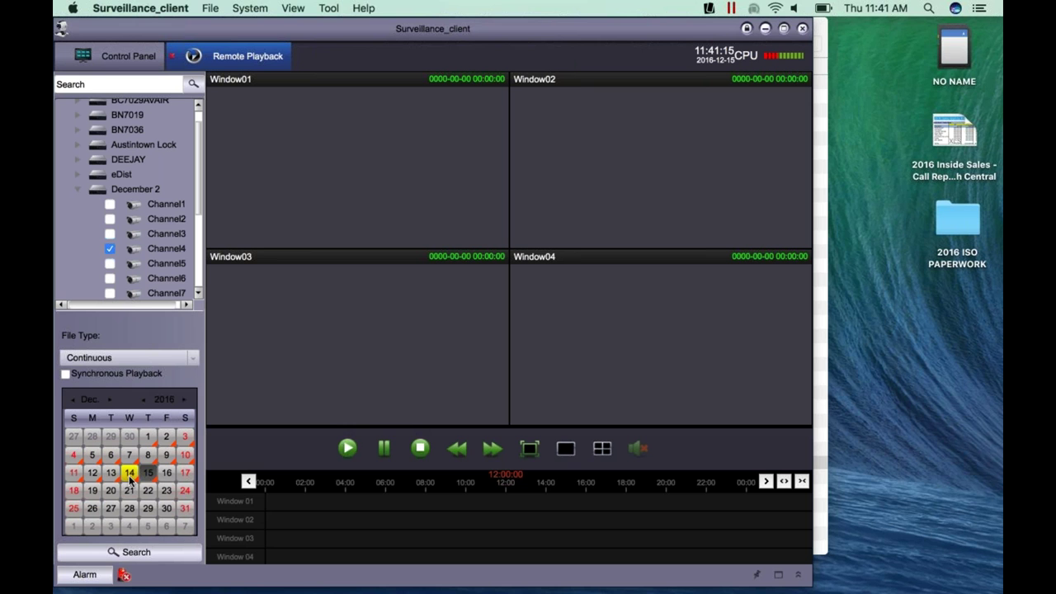
pyautogui.click(129, 474)
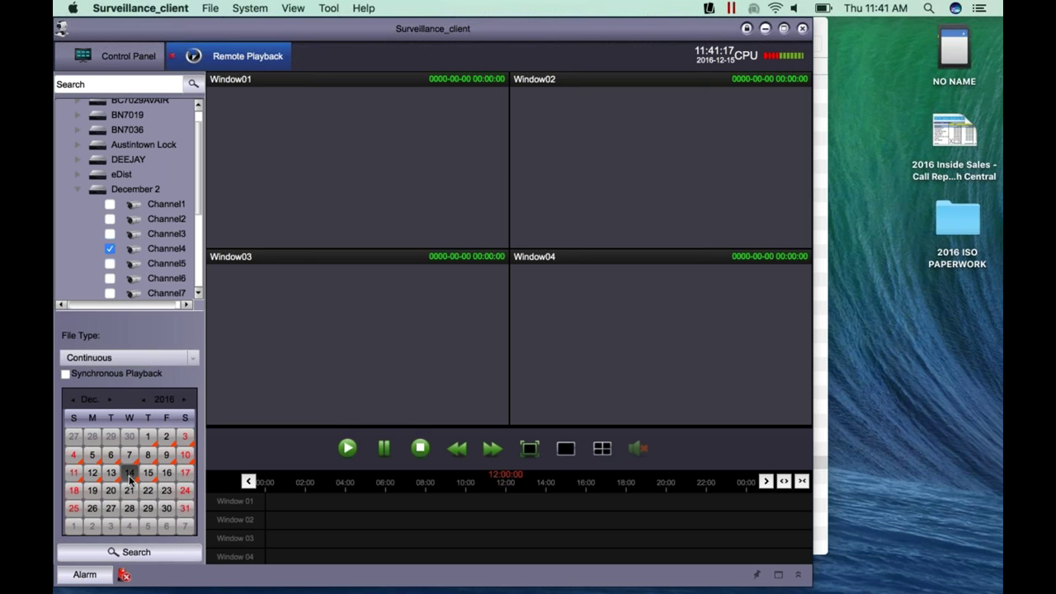
pyautogui.click(128, 557)
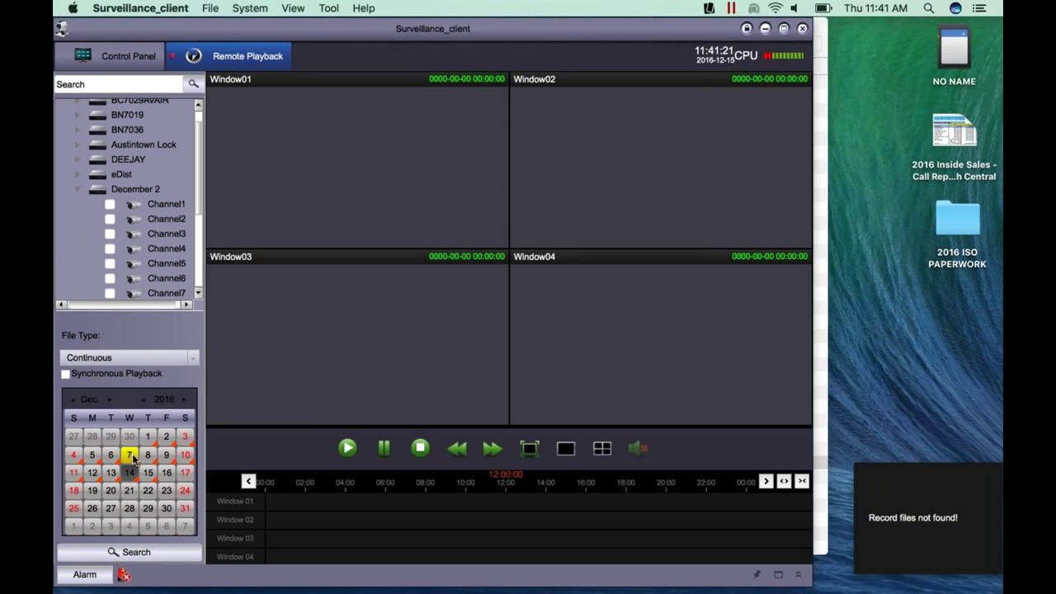
# - Set File Type to All and search Channel4's December 14 recordings again
pyautogui.click(110, 248)
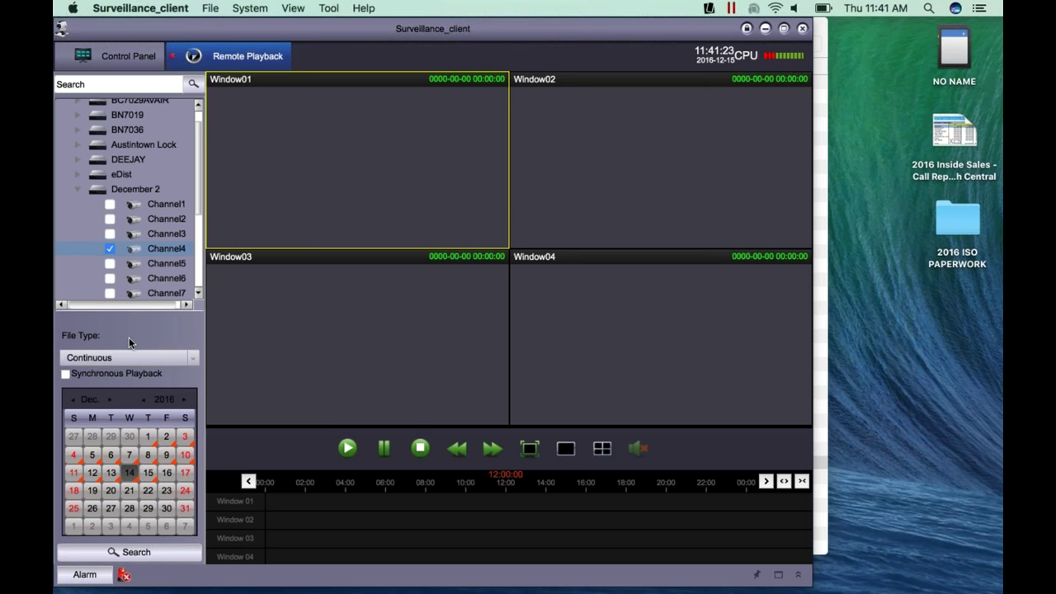
pyautogui.click(129, 358)
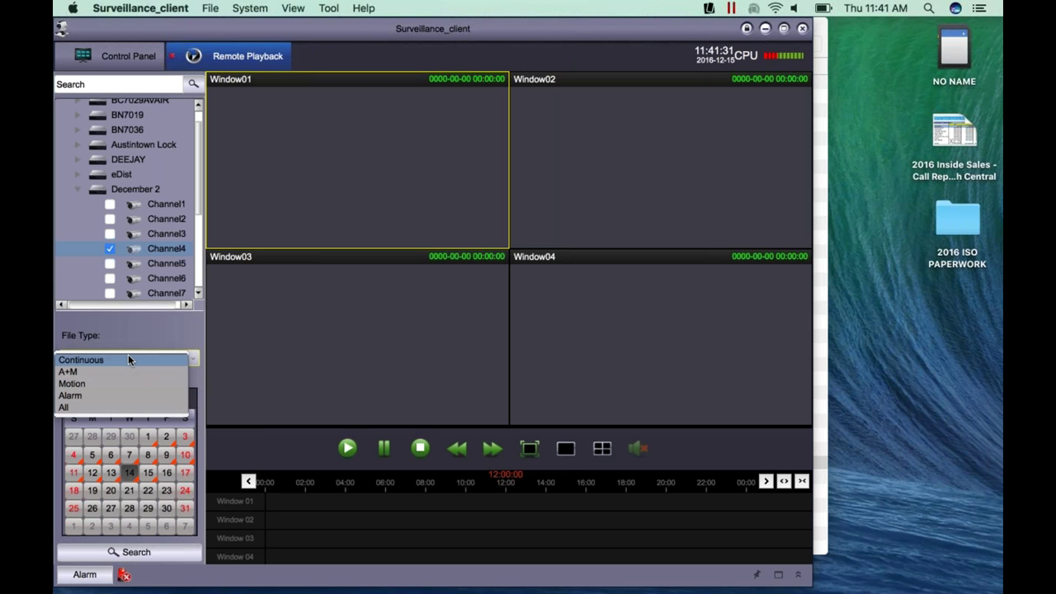
pyautogui.click(90, 407)
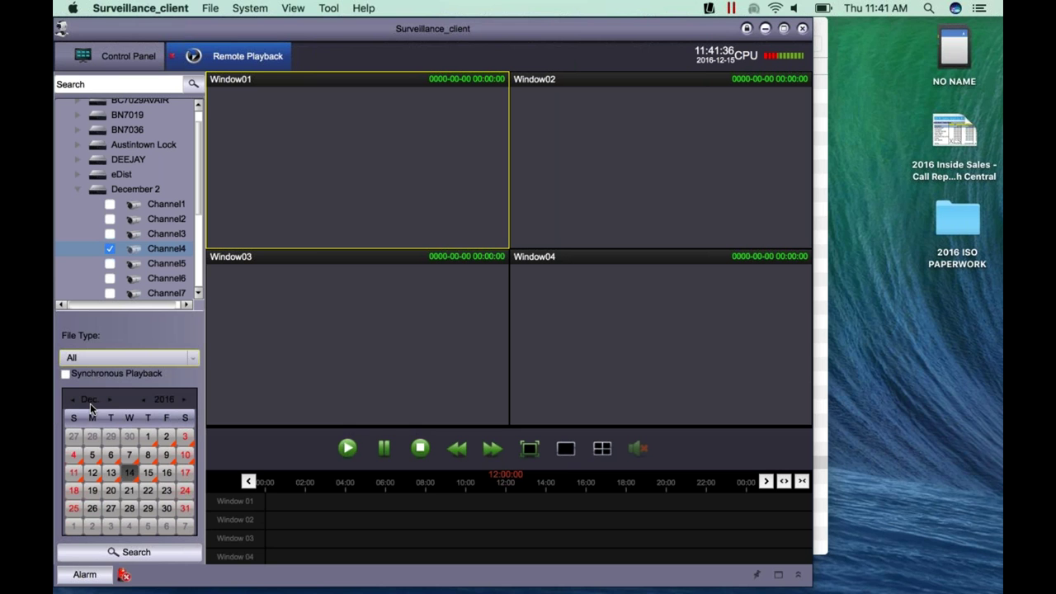
pyautogui.click(137, 553)
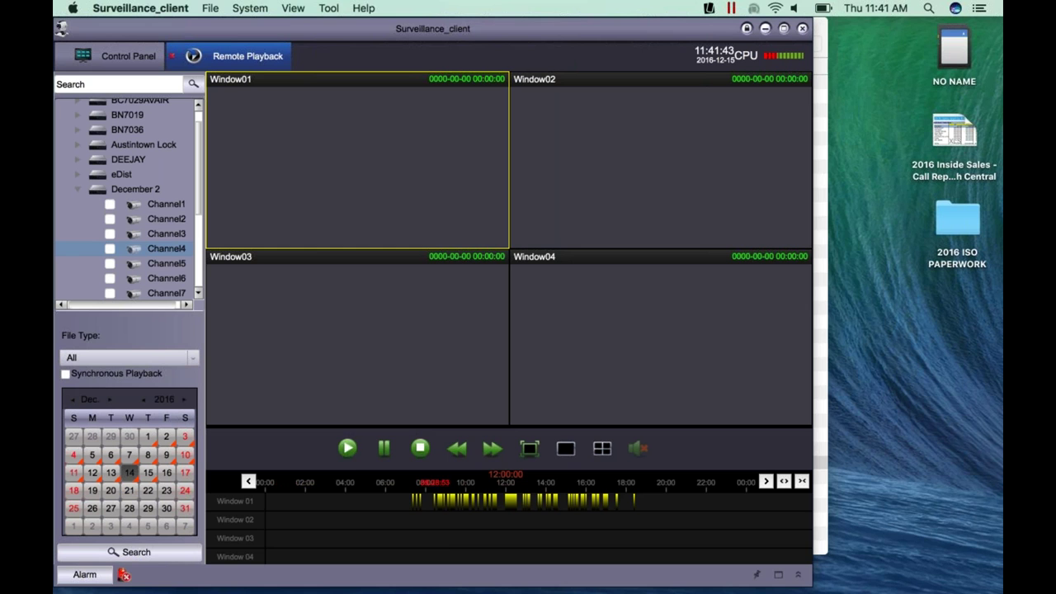
# - Play Channel4's footage from about 08:40, toggling Window01 between full size and four windows
pyautogui.click(347, 449)
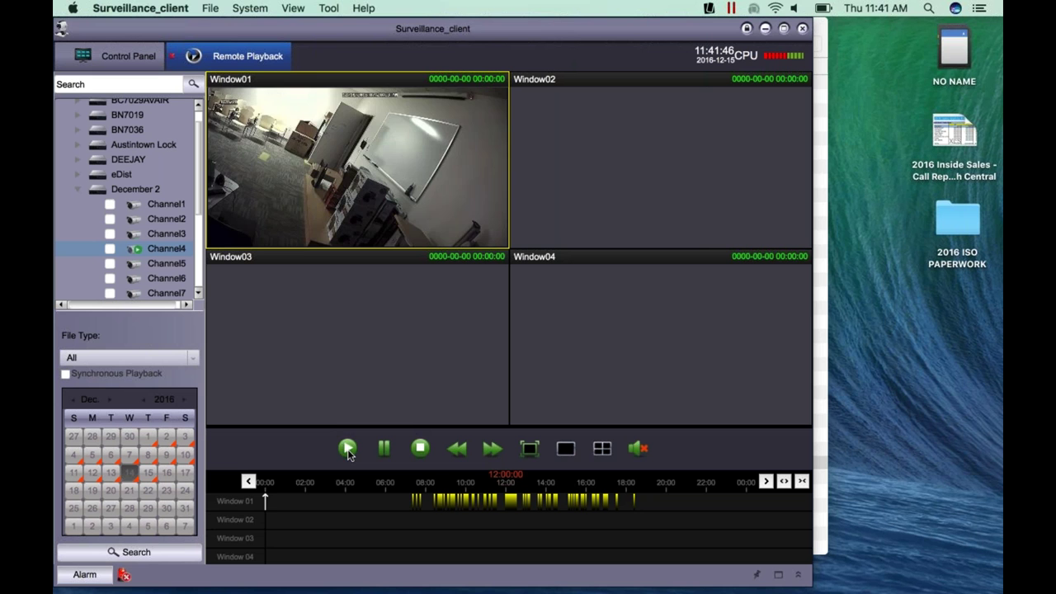
pyautogui.click(438, 500)
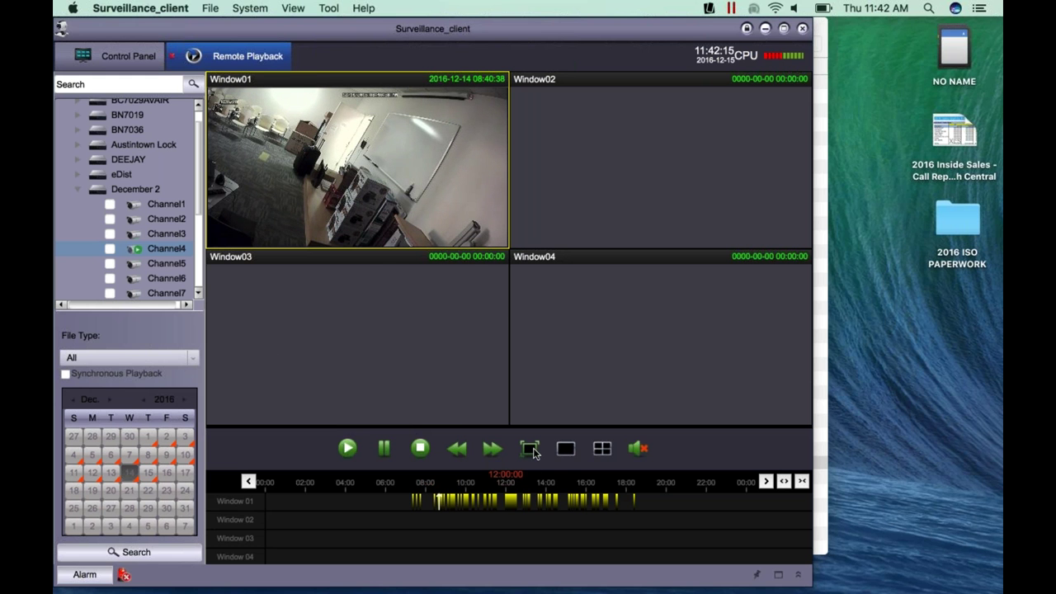
pyautogui.click(565, 451)
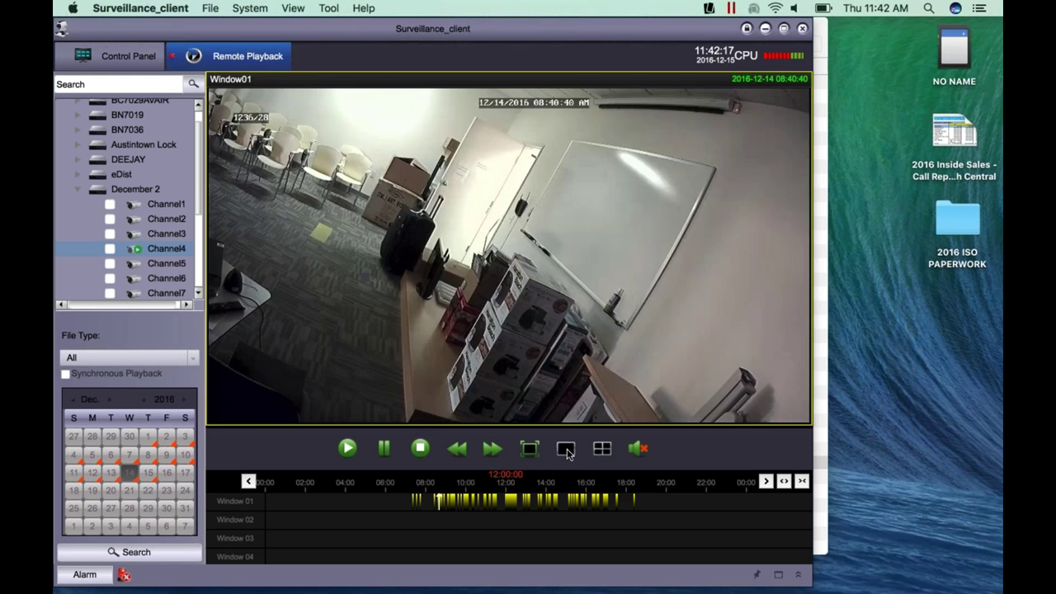
pyautogui.click(601, 452)
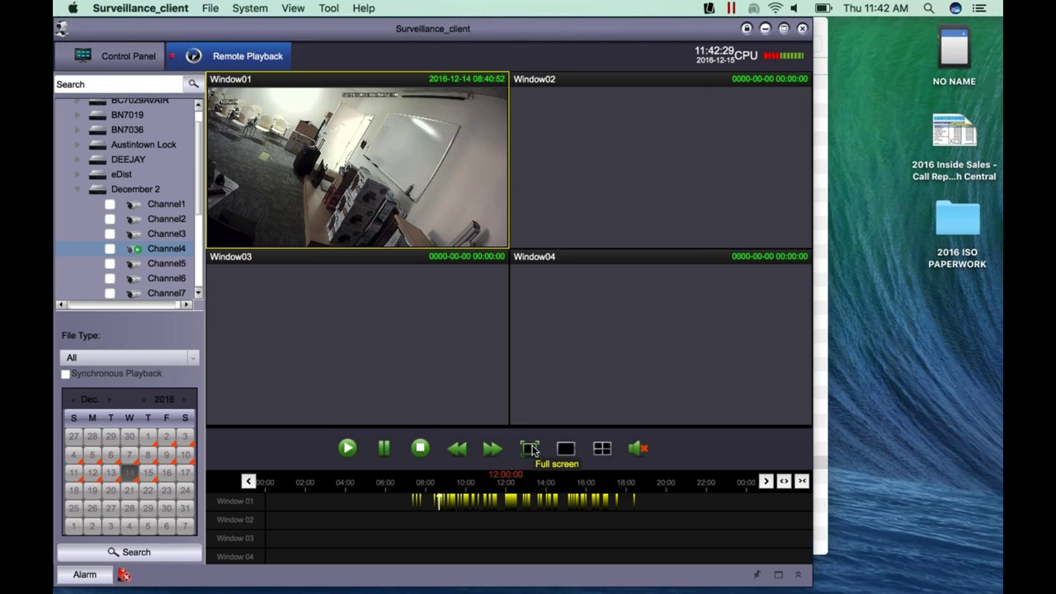
# - Tick Channel2 and two more channels, search their recordings, then stop playback
pyautogui.click(109, 219)
pyautogui.click(109, 248)
pyautogui.click(110, 263)
pyautogui.click(111, 553)
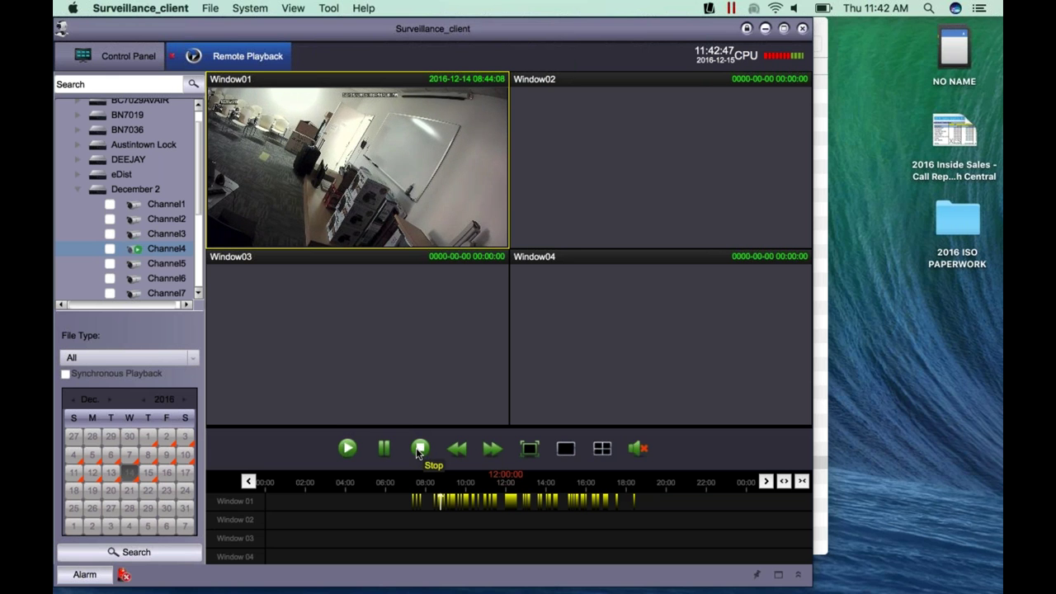
pyautogui.click(420, 450)
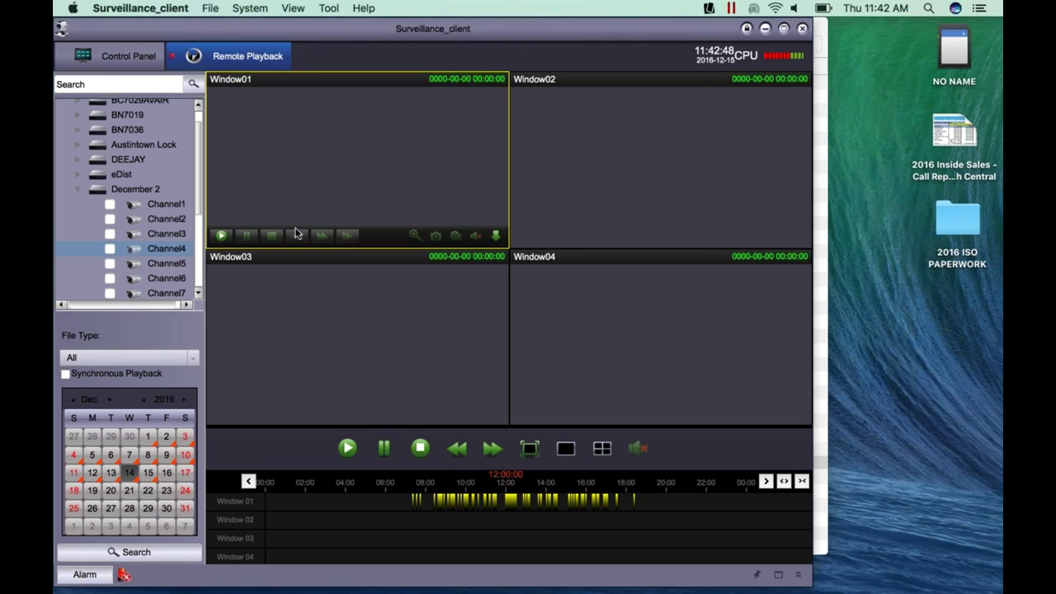
# - Review the General and File pages of System Configuration, including the 600 MB low-disk alarm, then close it
pyautogui.click(173, 58)
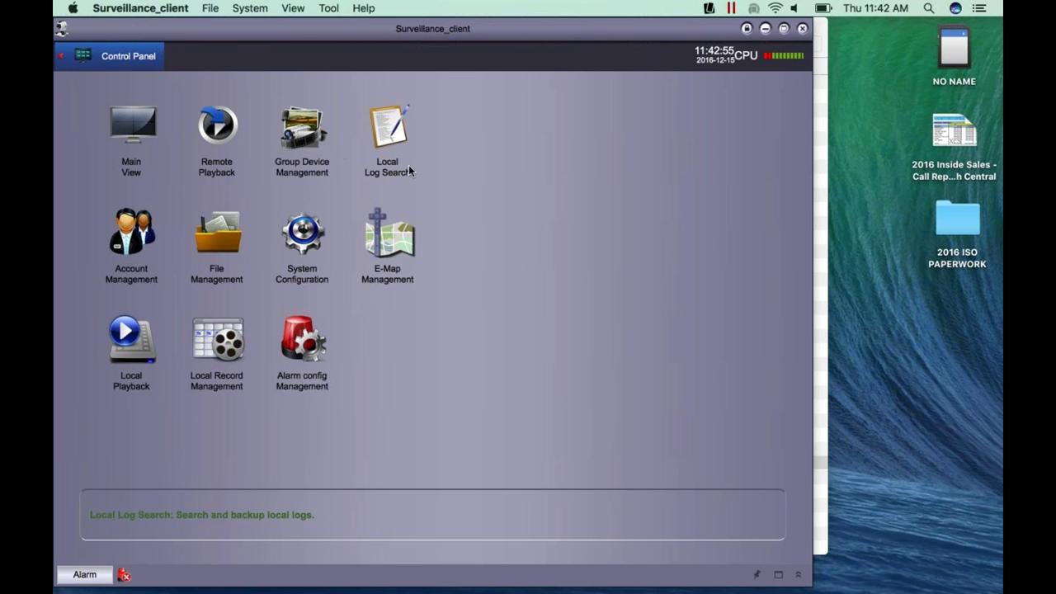
pyautogui.click(305, 247)
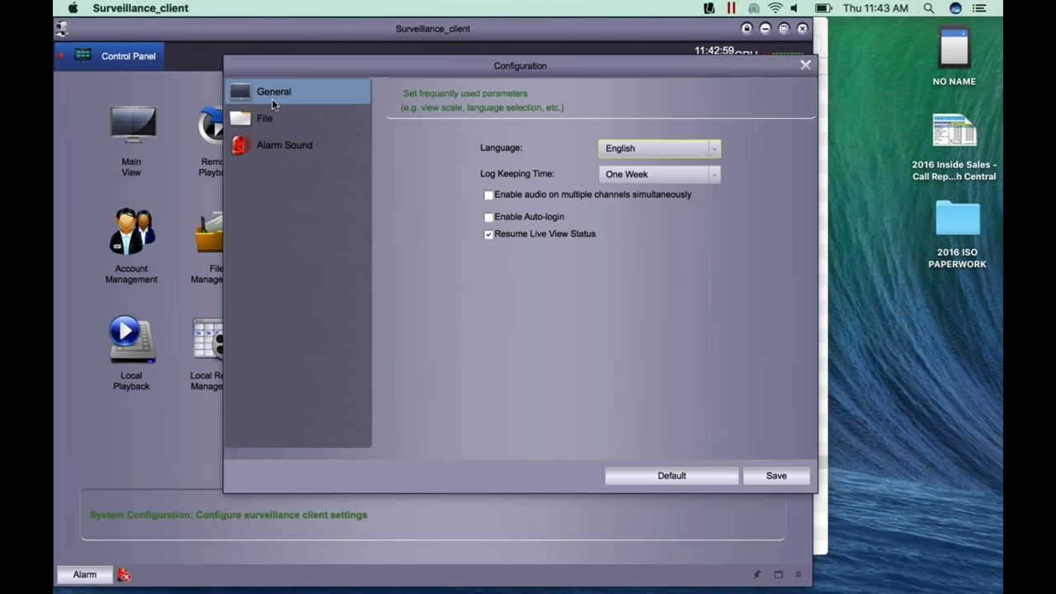
pyautogui.click(258, 125)
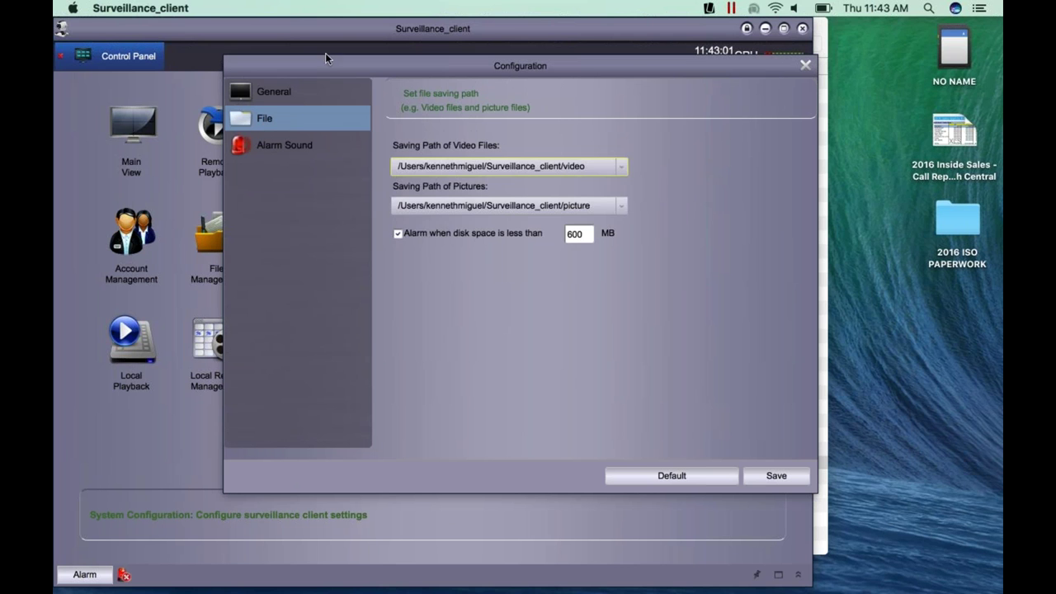
pyautogui.click(285, 97)
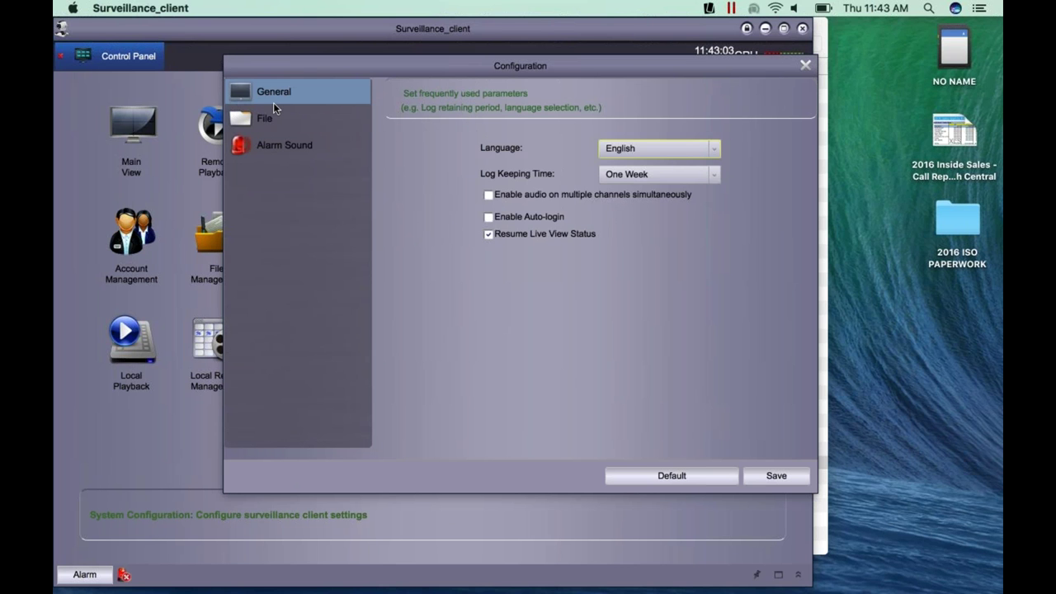
pyautogui.click(273, 118)
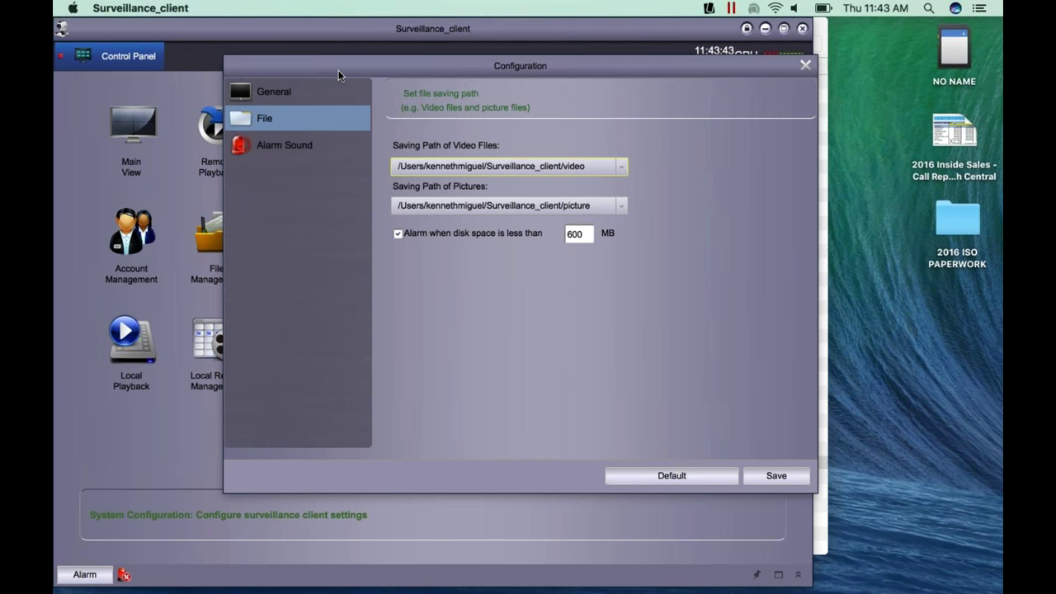
pyautogui.click(803, 63)
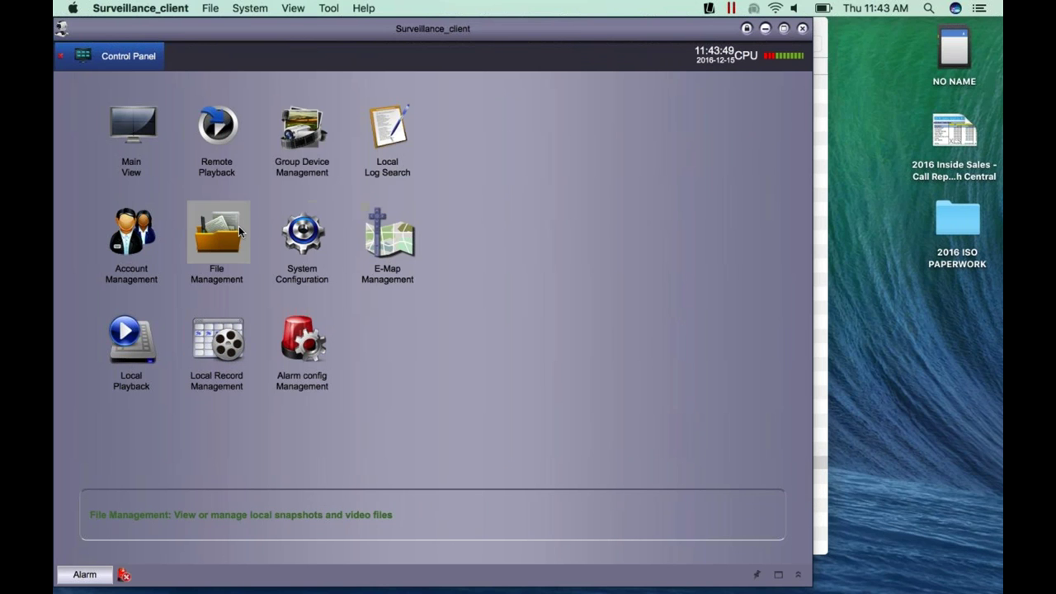
pyautogui.click(131, 247)
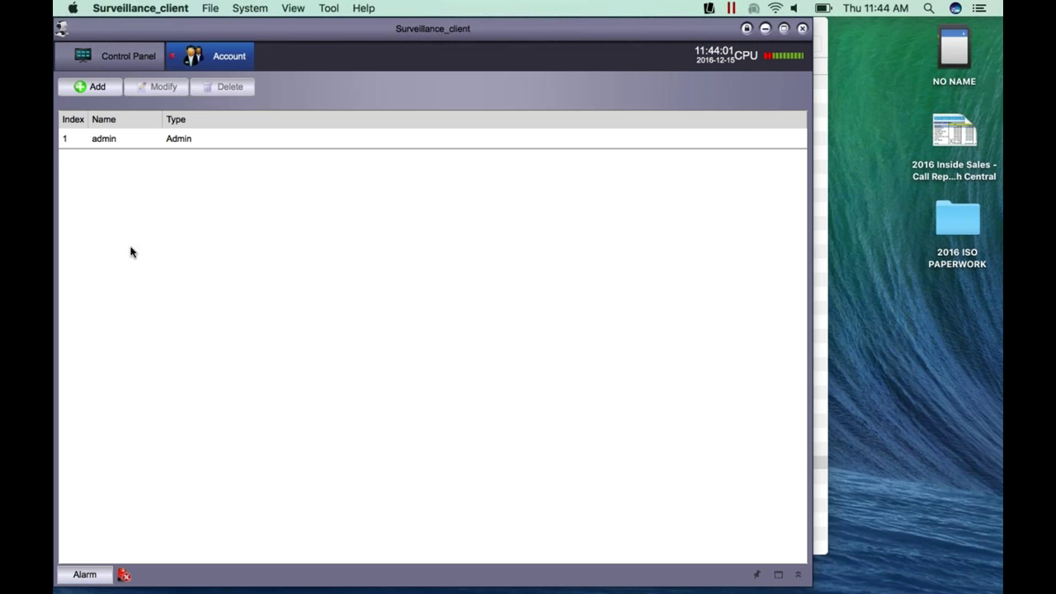
pyautogui.click(172, 59)
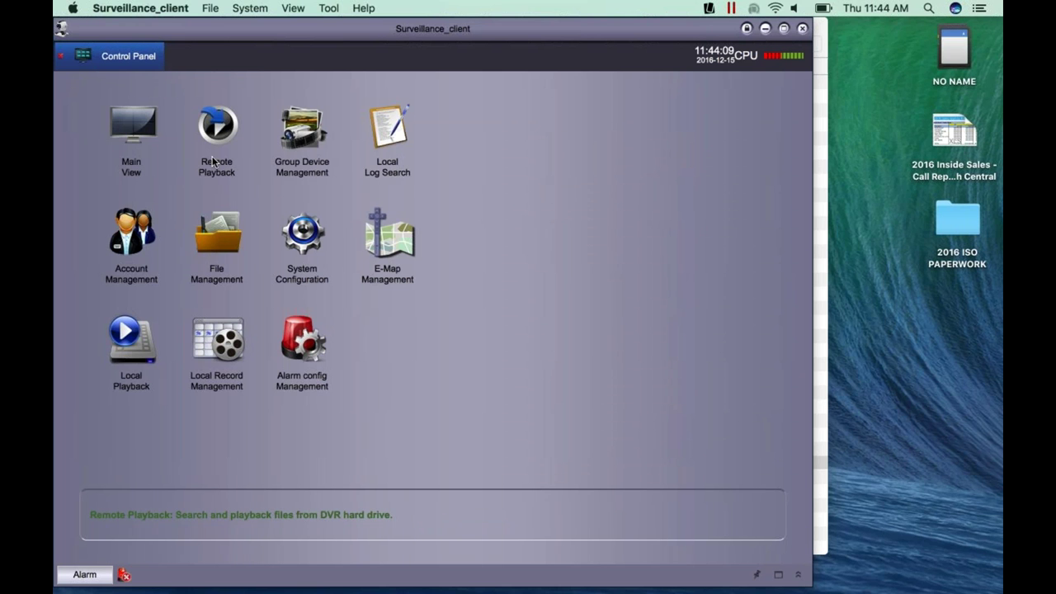
pyautogui.click(124, 364)
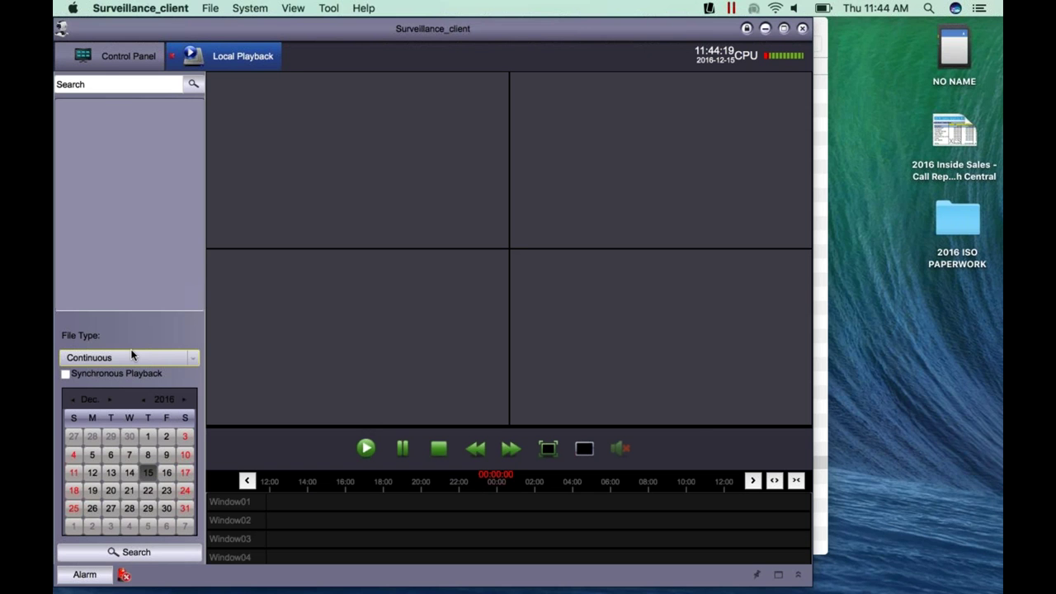
pyautogui.click(172, 59)
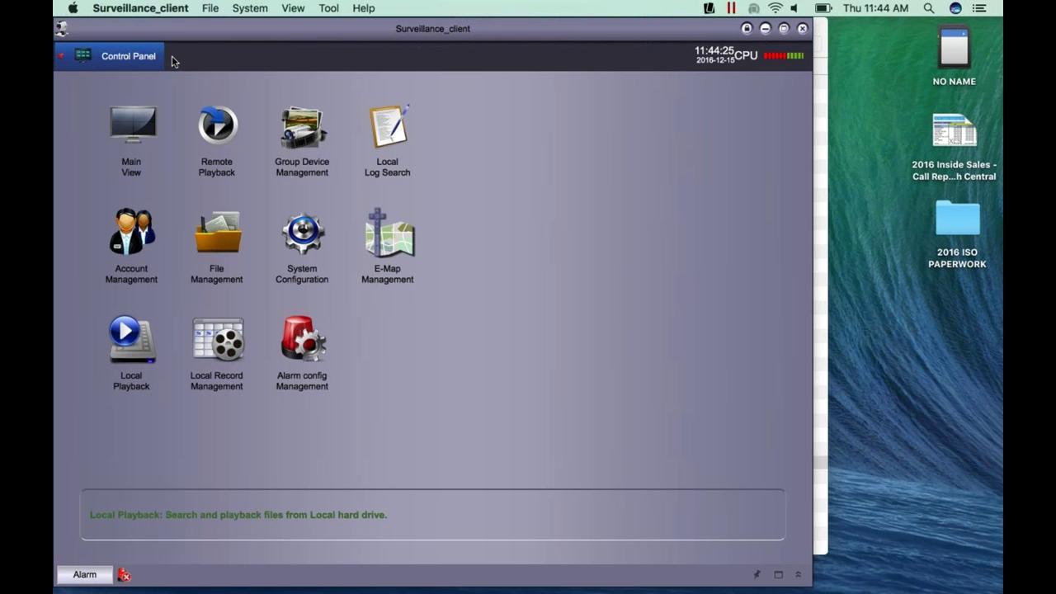
pyautogui.click(376, 241)
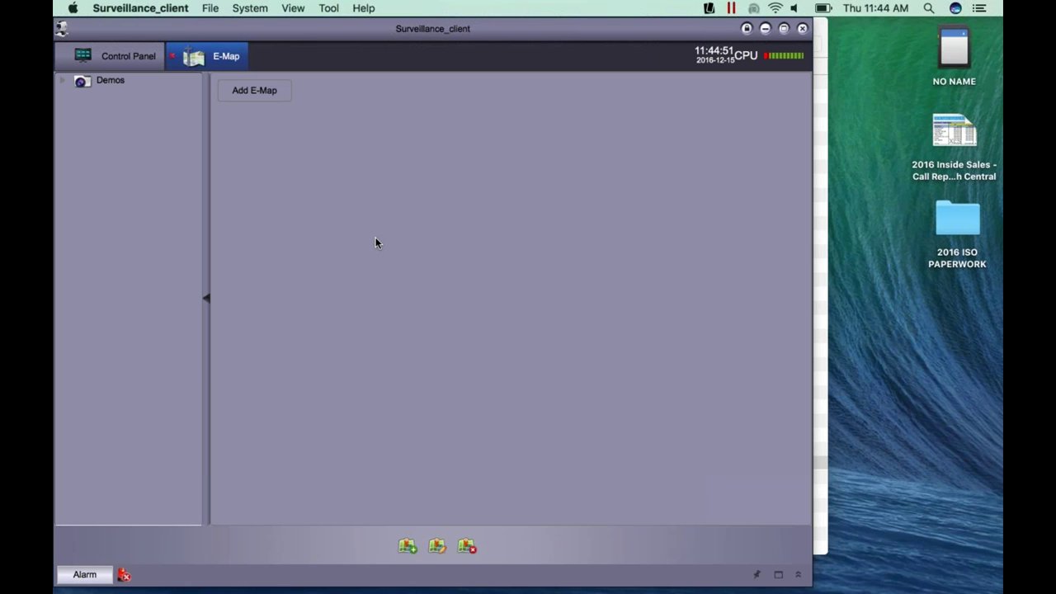
pyautogui.click(174, 59)
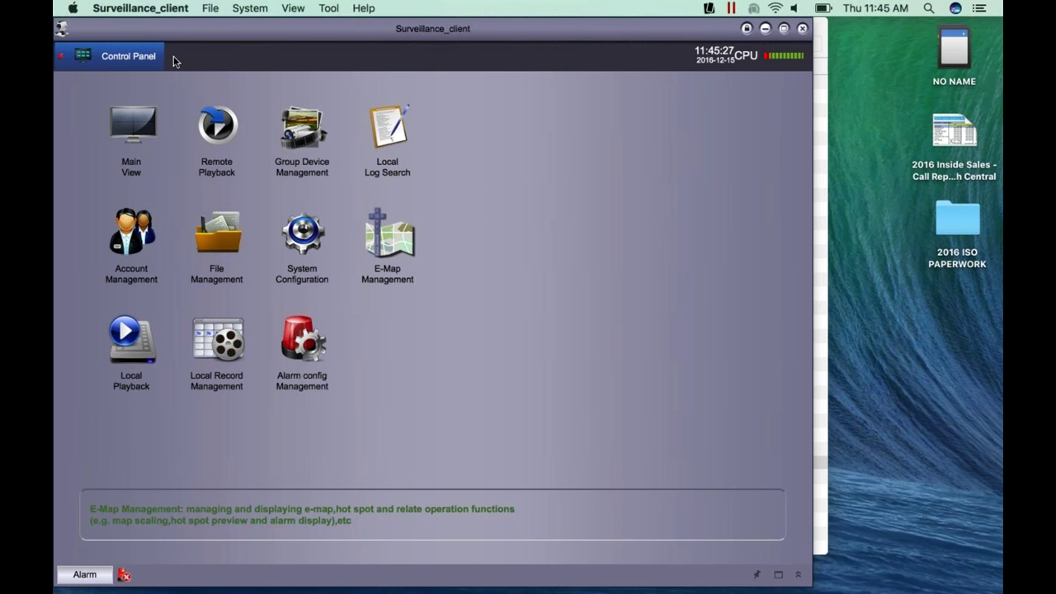
pyautogui.click(705, 7)
pyautogui.click(528, 31)
pyautogui.click(107, 122)
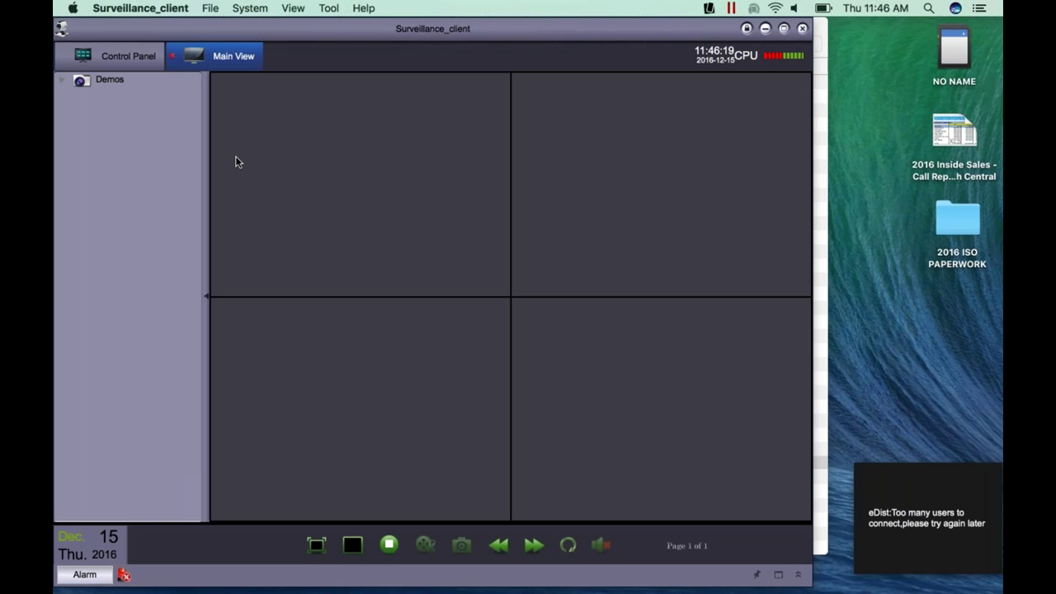
pyautogui.click(172, 55)
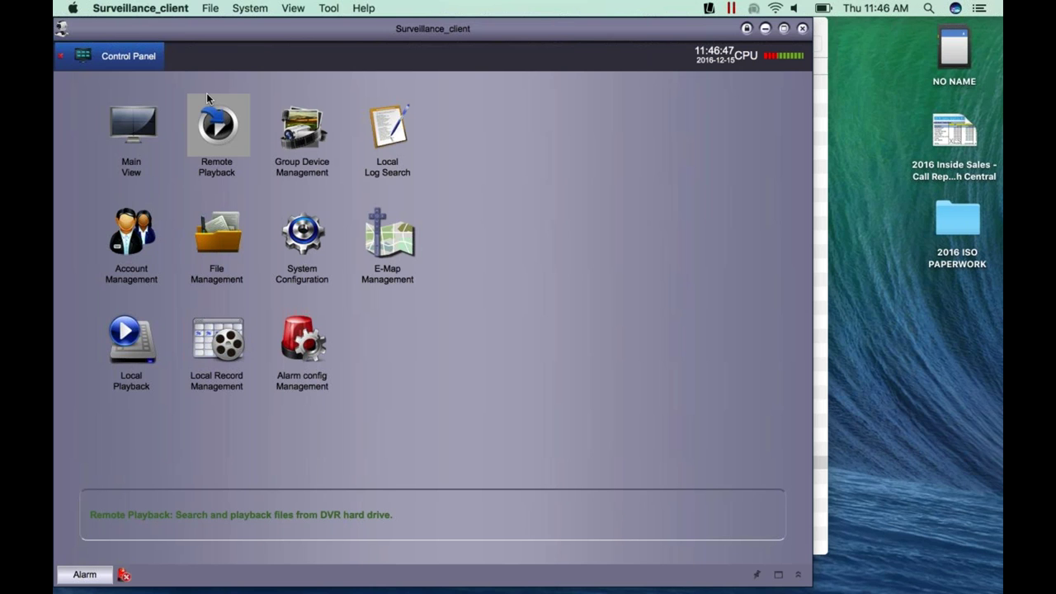
pyautogui.click(132, 115)
# - Expand Demos and drag the December 2 device's cameras into the Main View grid
pyautogui.click(66, 80)
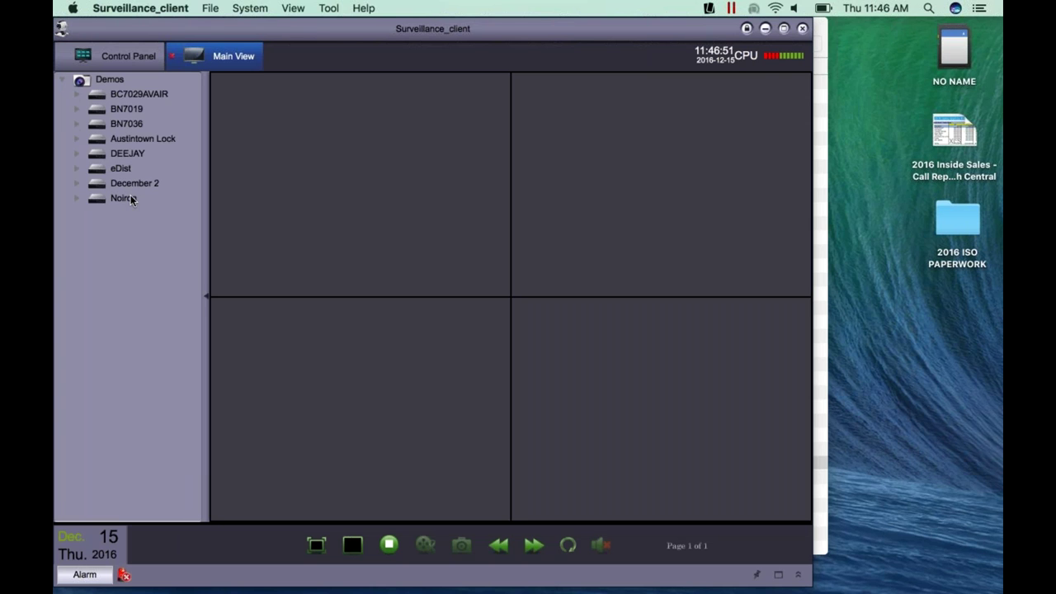
pyautogui.moveTo(135, 184); pyautogui.dragTo(256, 185)
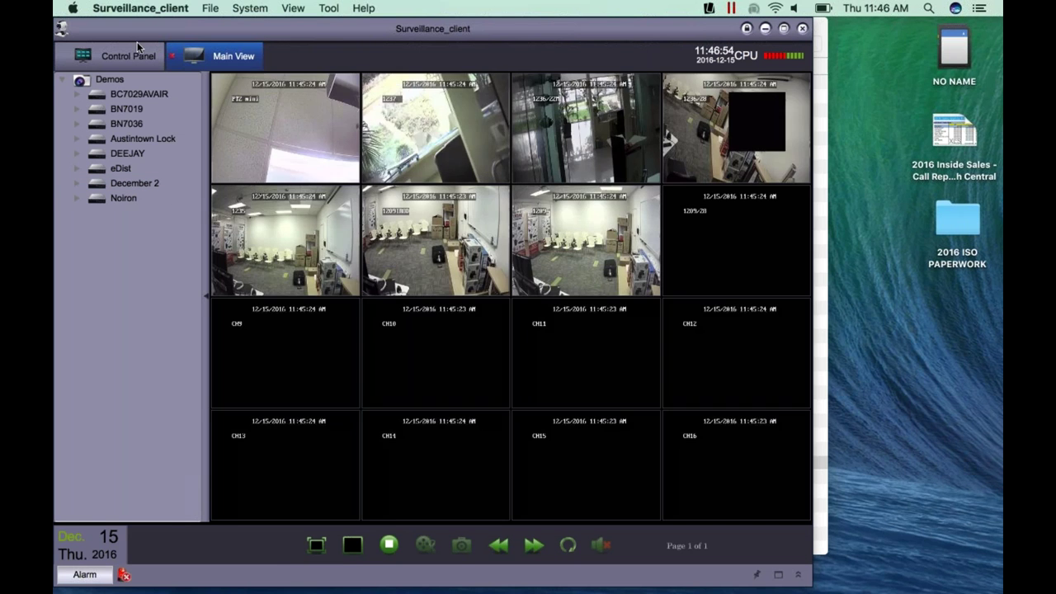
pyautogui.click(125, 56)
pyautogui.click(210, 56)
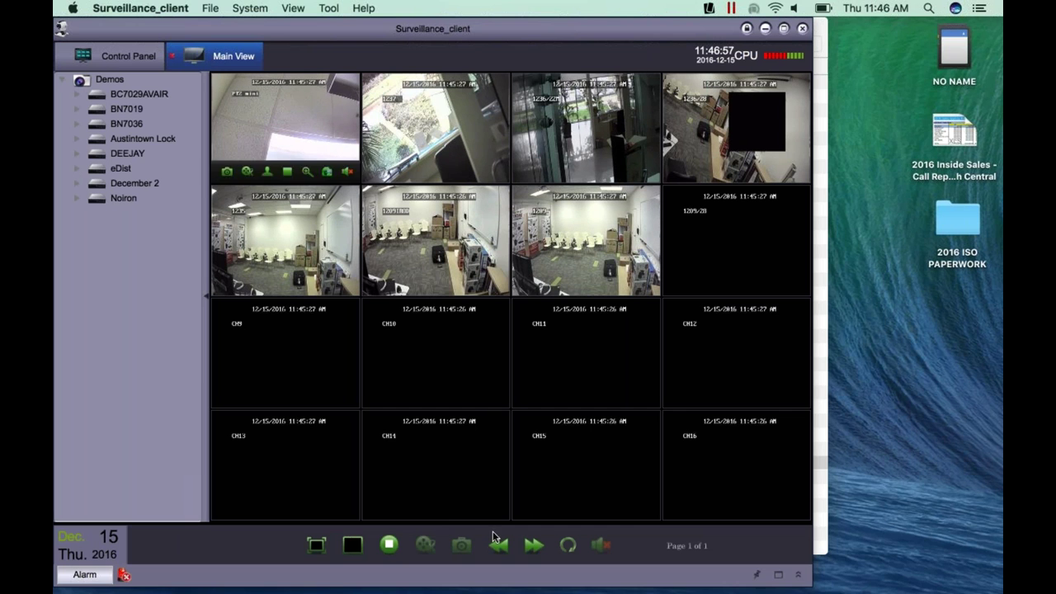
# - Try the 1+7 and nine-camera layouts, then show BC7029AVAIR's Channel1 feed full view
pyautogui.click(353, 544)
pyautogui.click(446, 449)
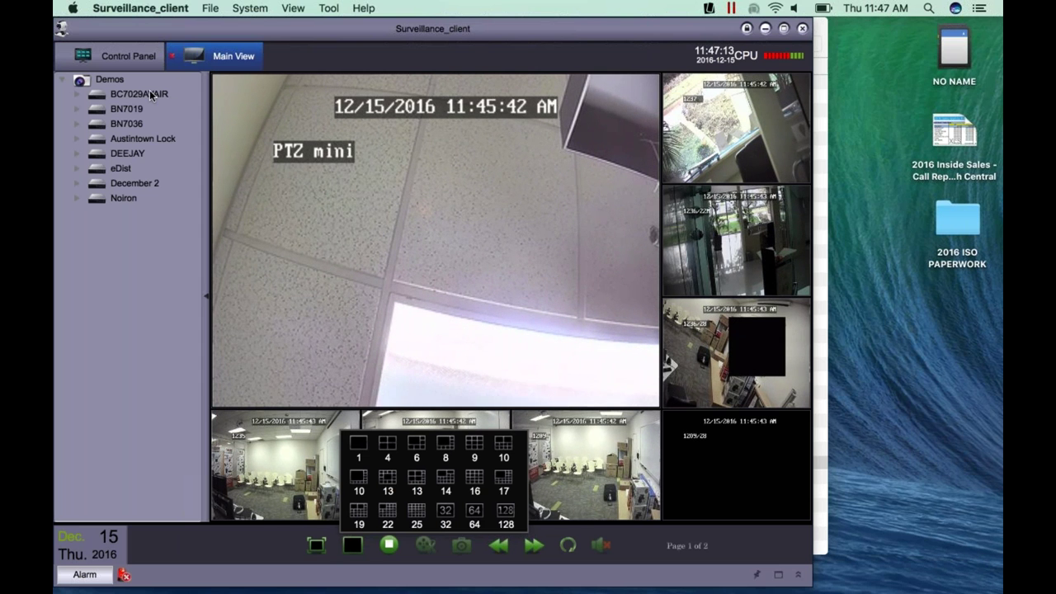
pyautogui.click(474, 450)
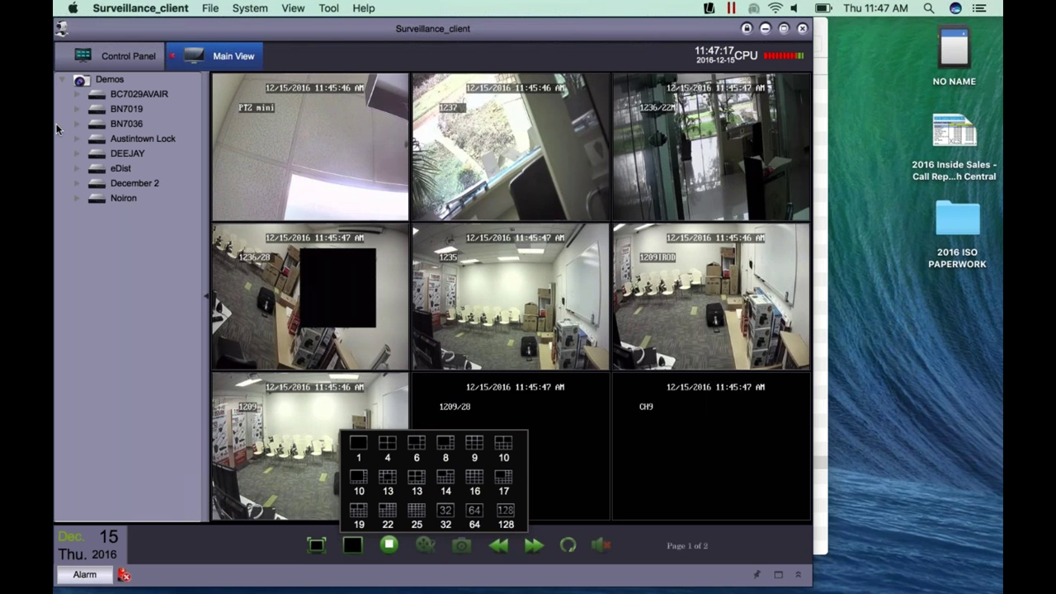
pyautogui.click(137, 97)
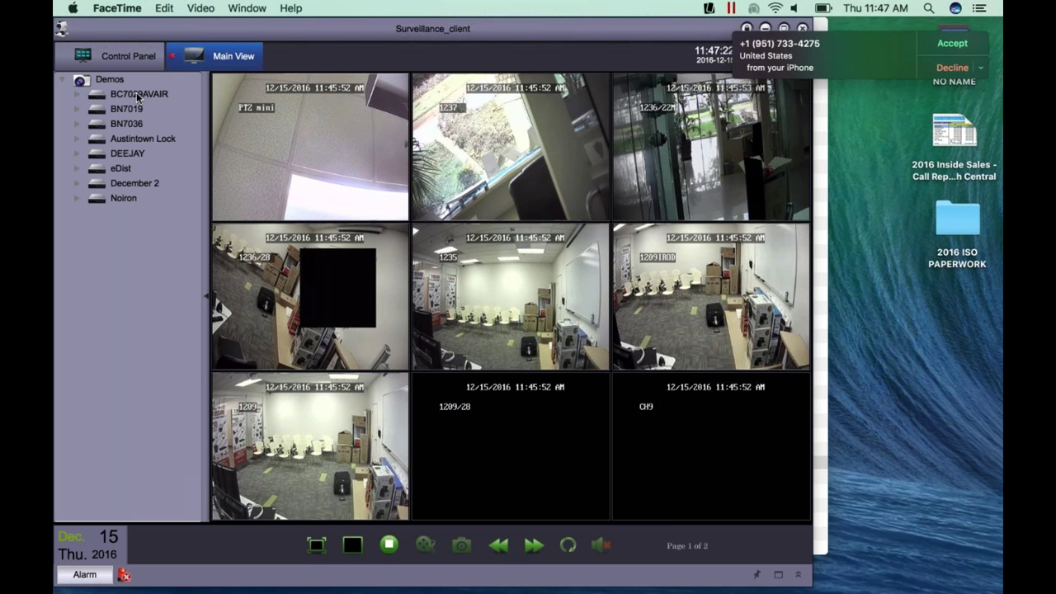
pyautogui.doubleClick(138, 98)
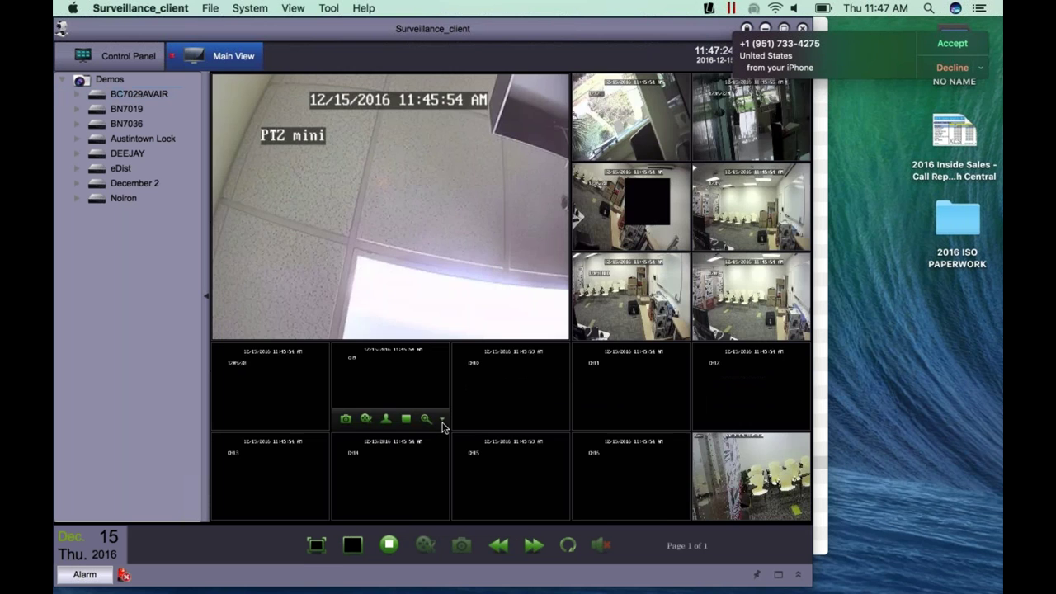
pyautogui.doubleClick(754, 474)
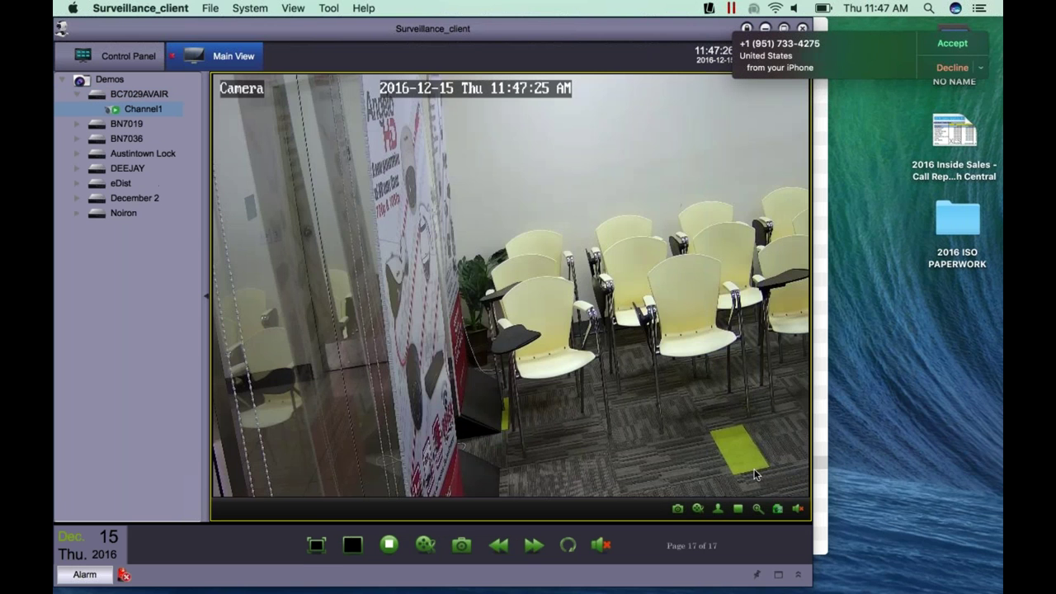